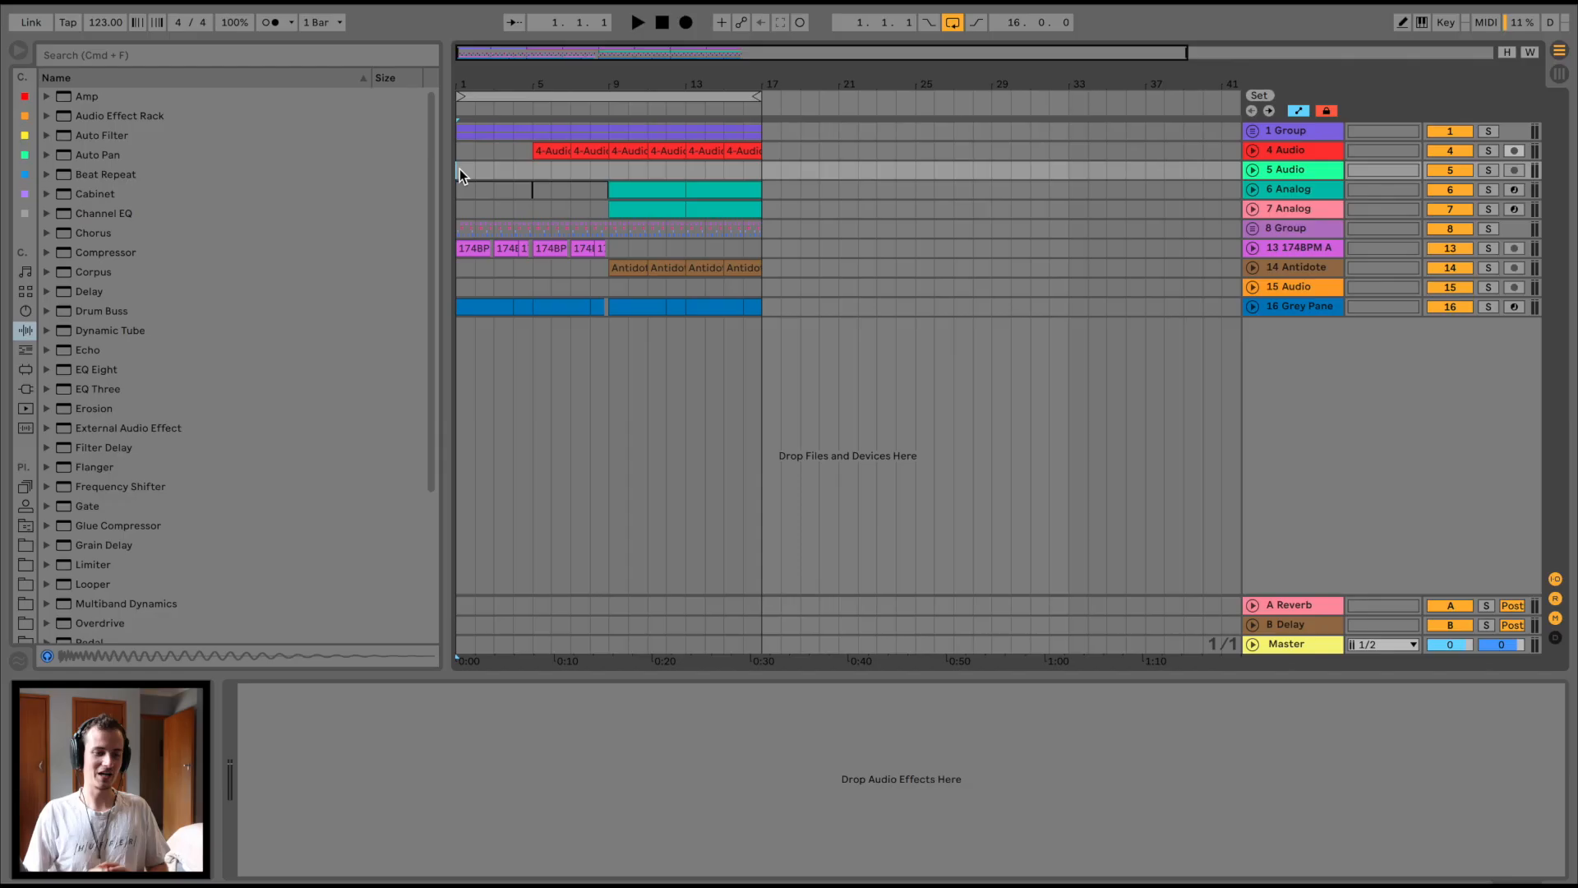
# - Play the arrangement from bar 1 through its drum, guitar and loop tracks, and switch off the arrangement loop
pyautogui.moveTo(481, 74); pyautogui.dragTo(481, 79)
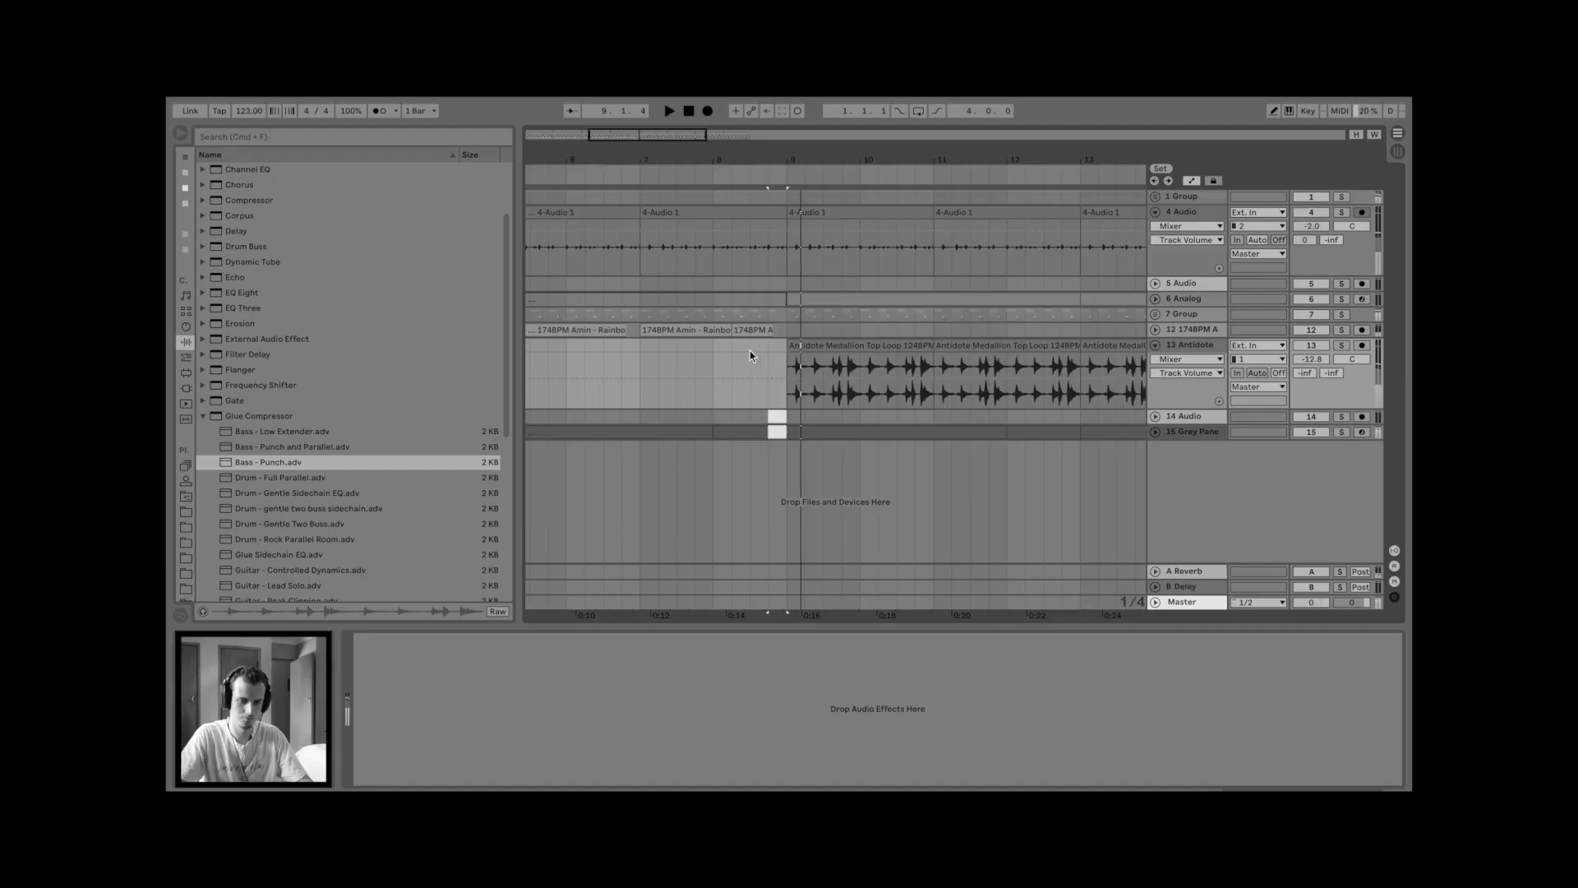
pyautogui.moveTo(785, 149); pyautogui.dragTo(741, 152)
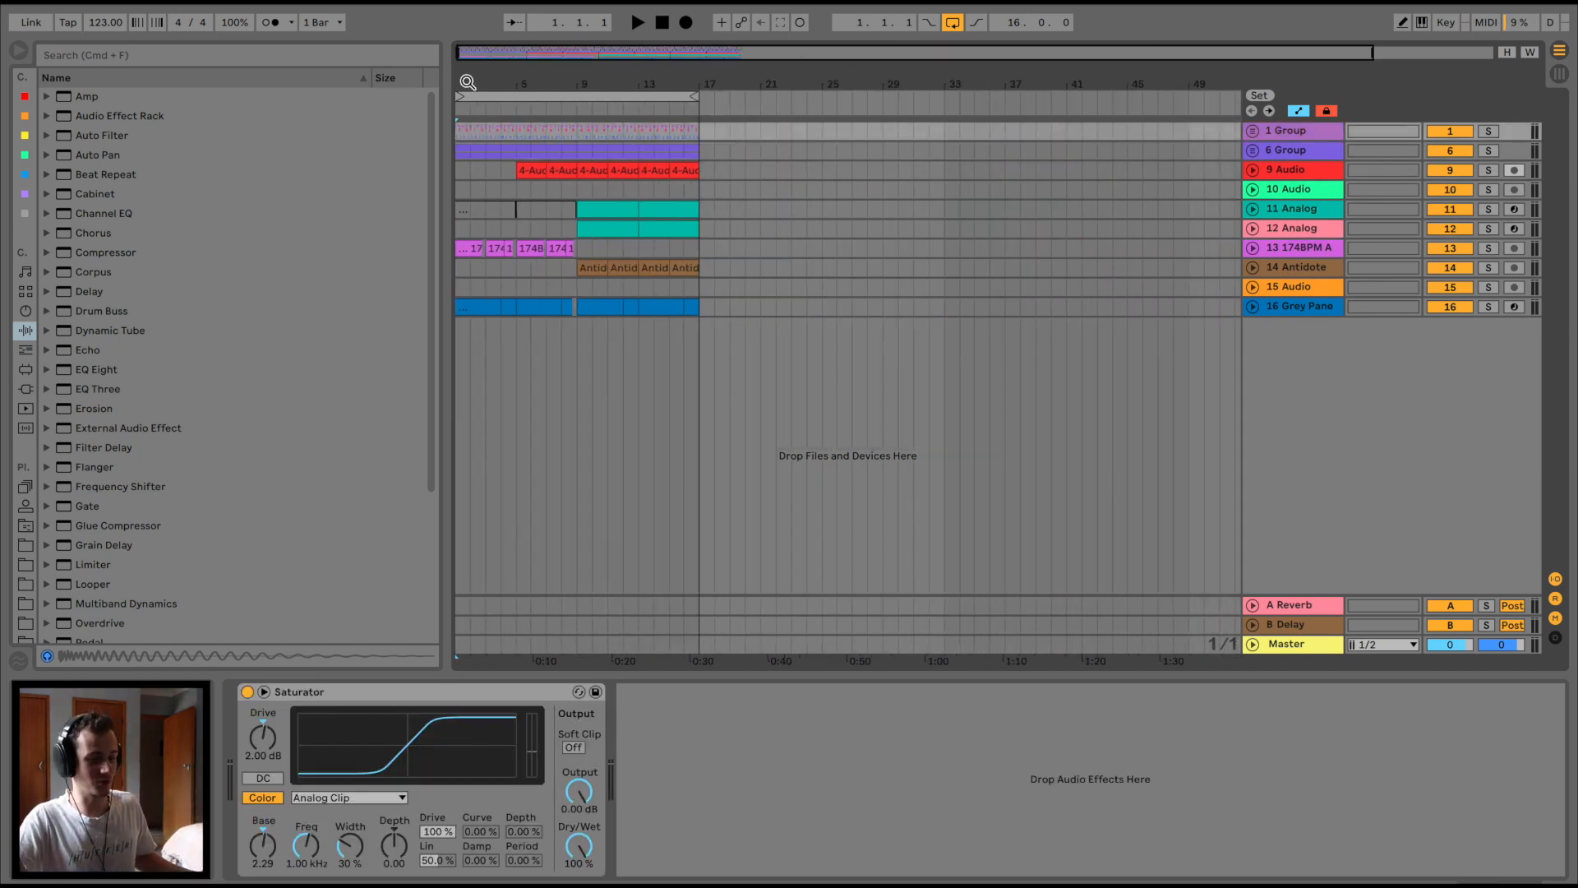
pyautogui.moveTo(467, 82); pyautogui.dragTo(523, 185)
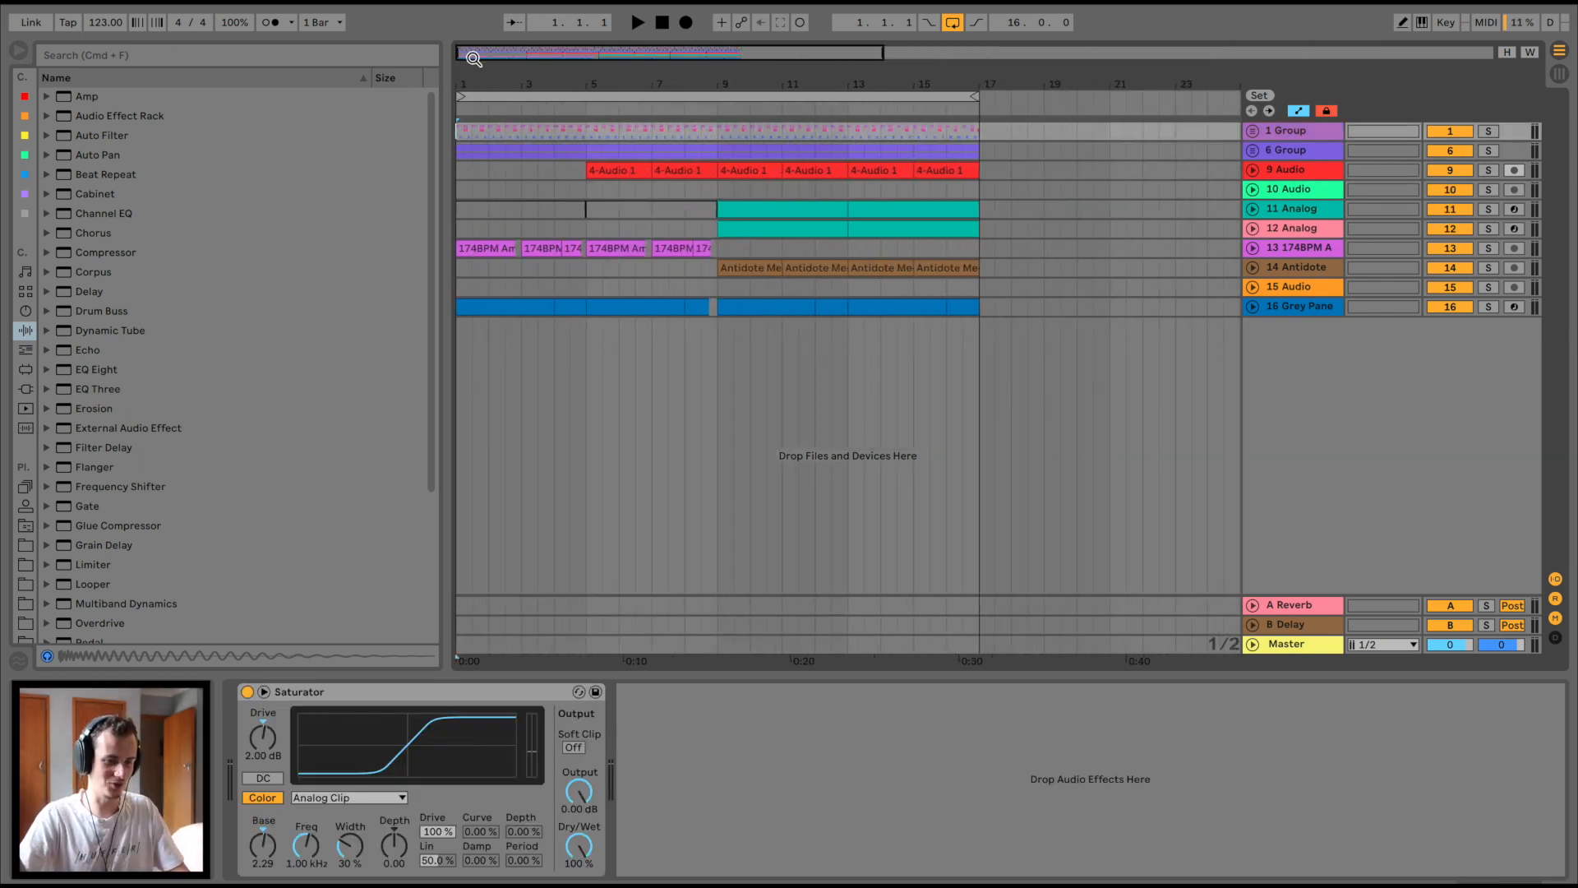
pyautogui.moveTo(474, 58); pyautogui.dragTo(523, 191)
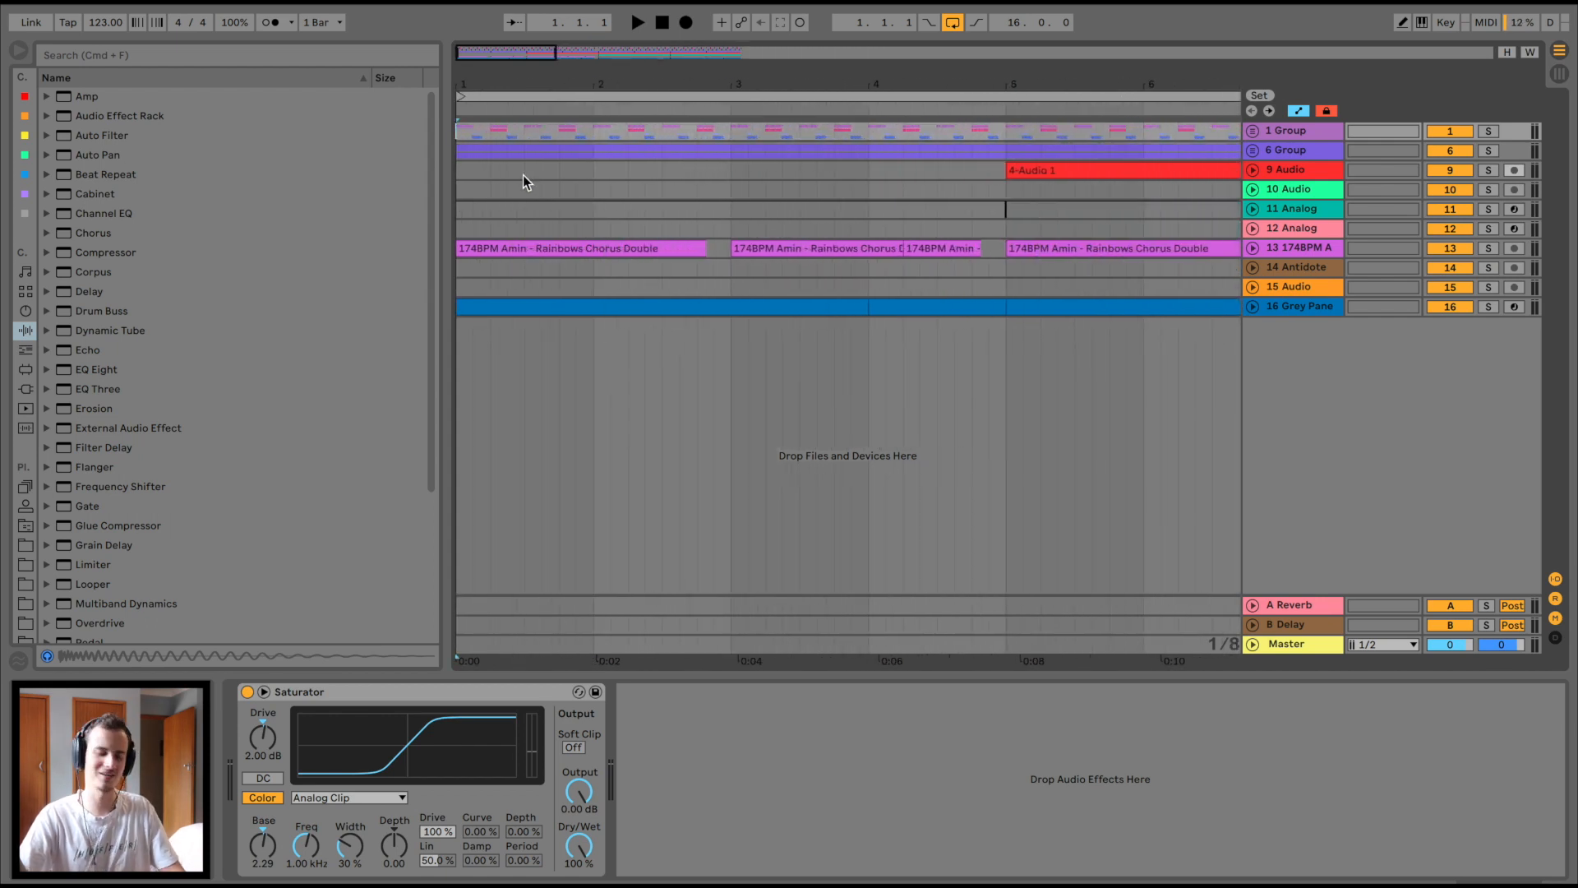
pyautogui.press('space')
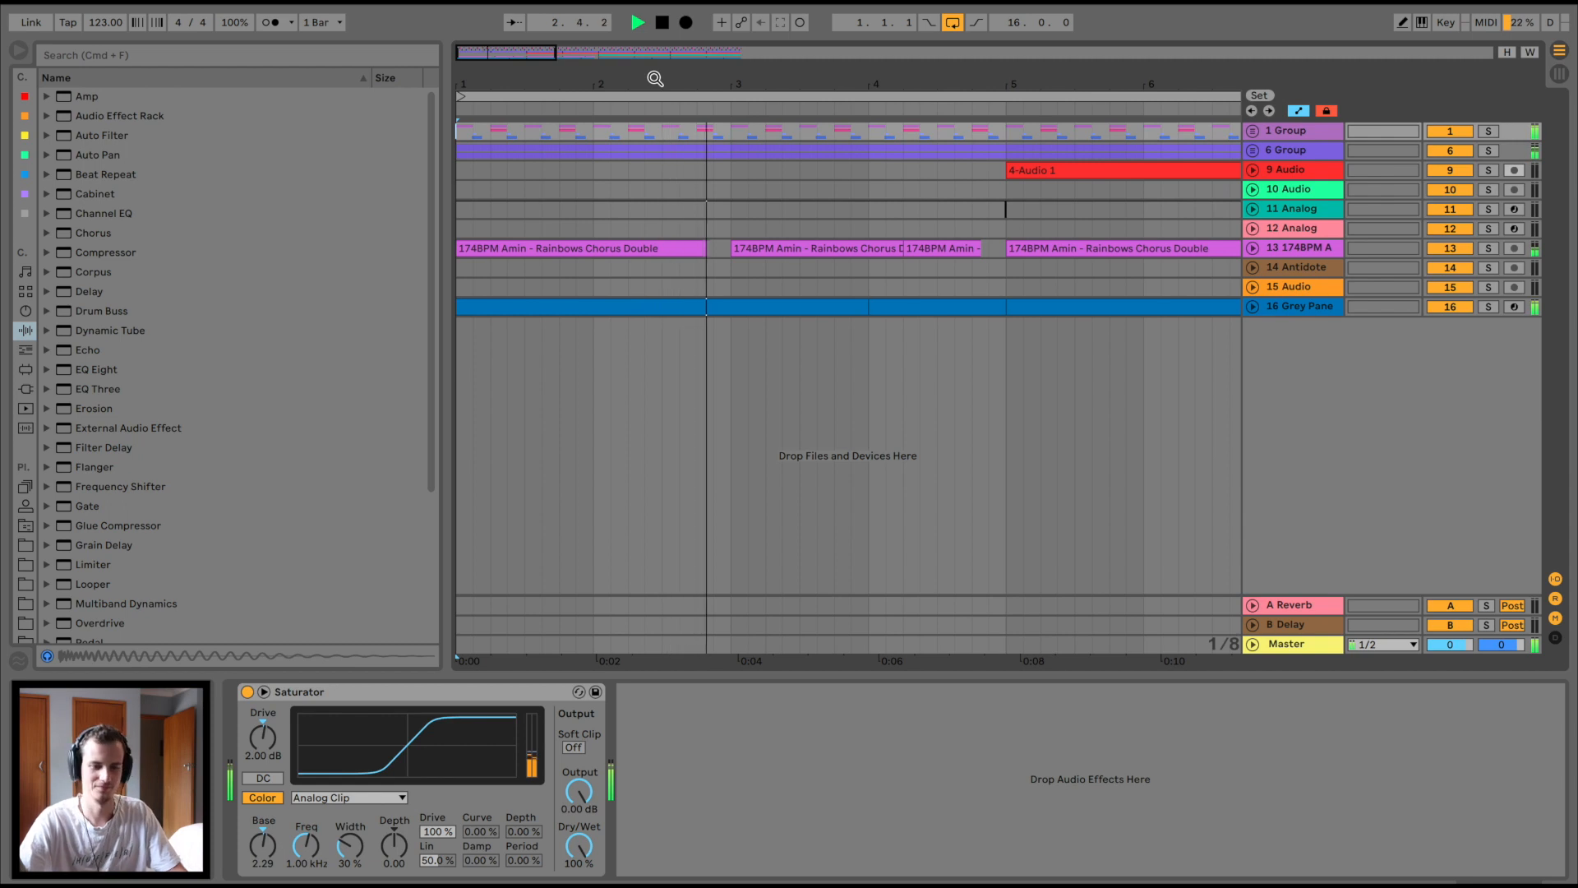
pyautogui.moveTo(655, 79); pyautogui.dragTo(574, 79)
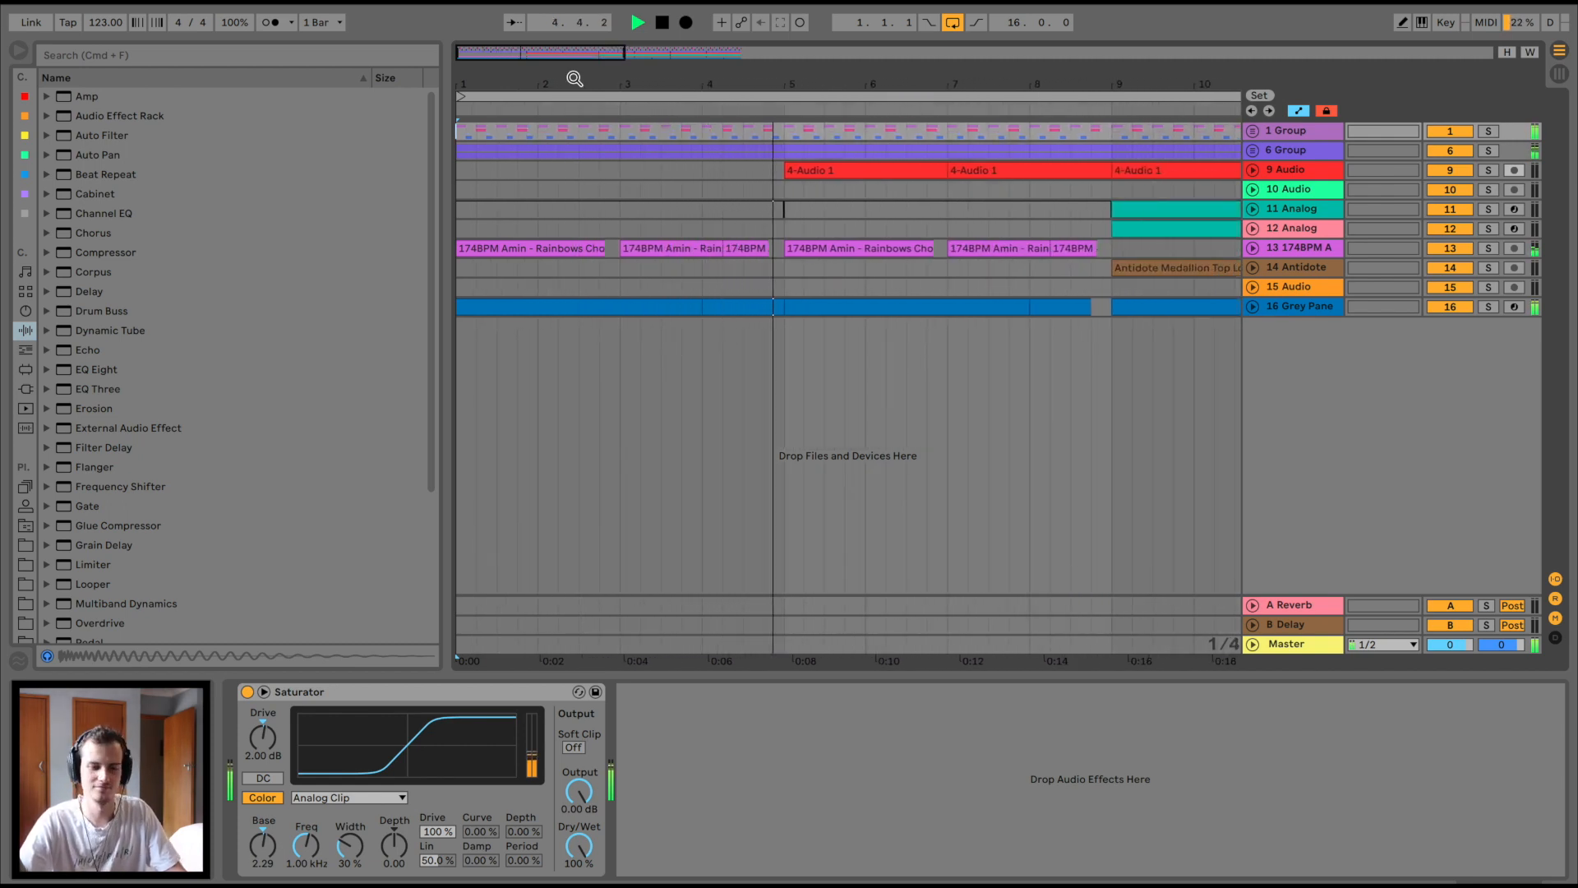
pyautogui.hscroll(5, 716, 305)
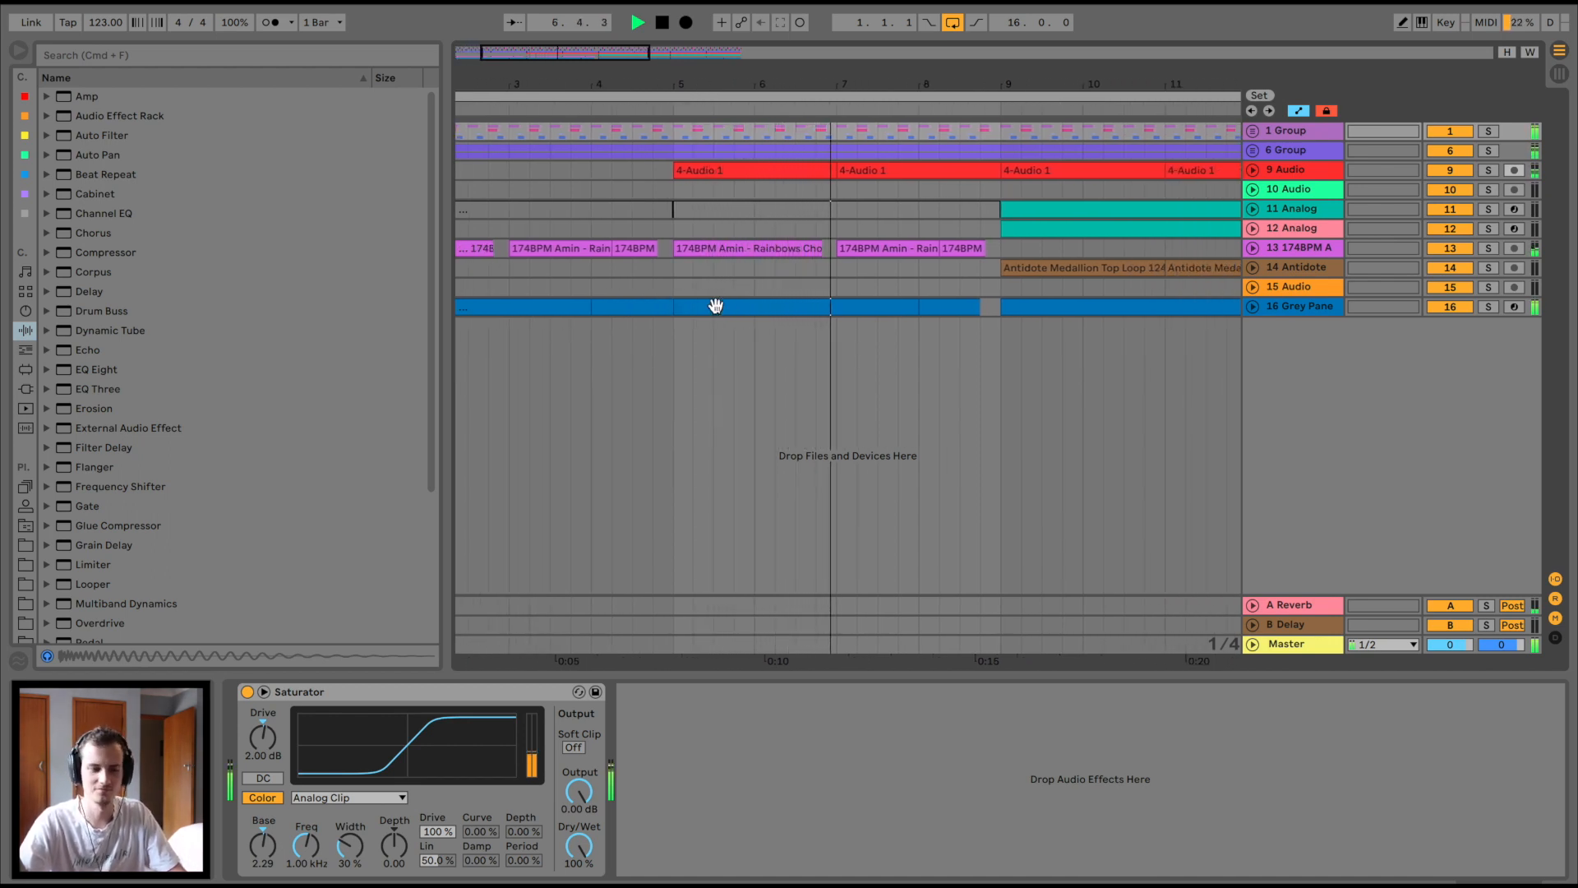
pyautogui.hscroll(10, 716, 305)
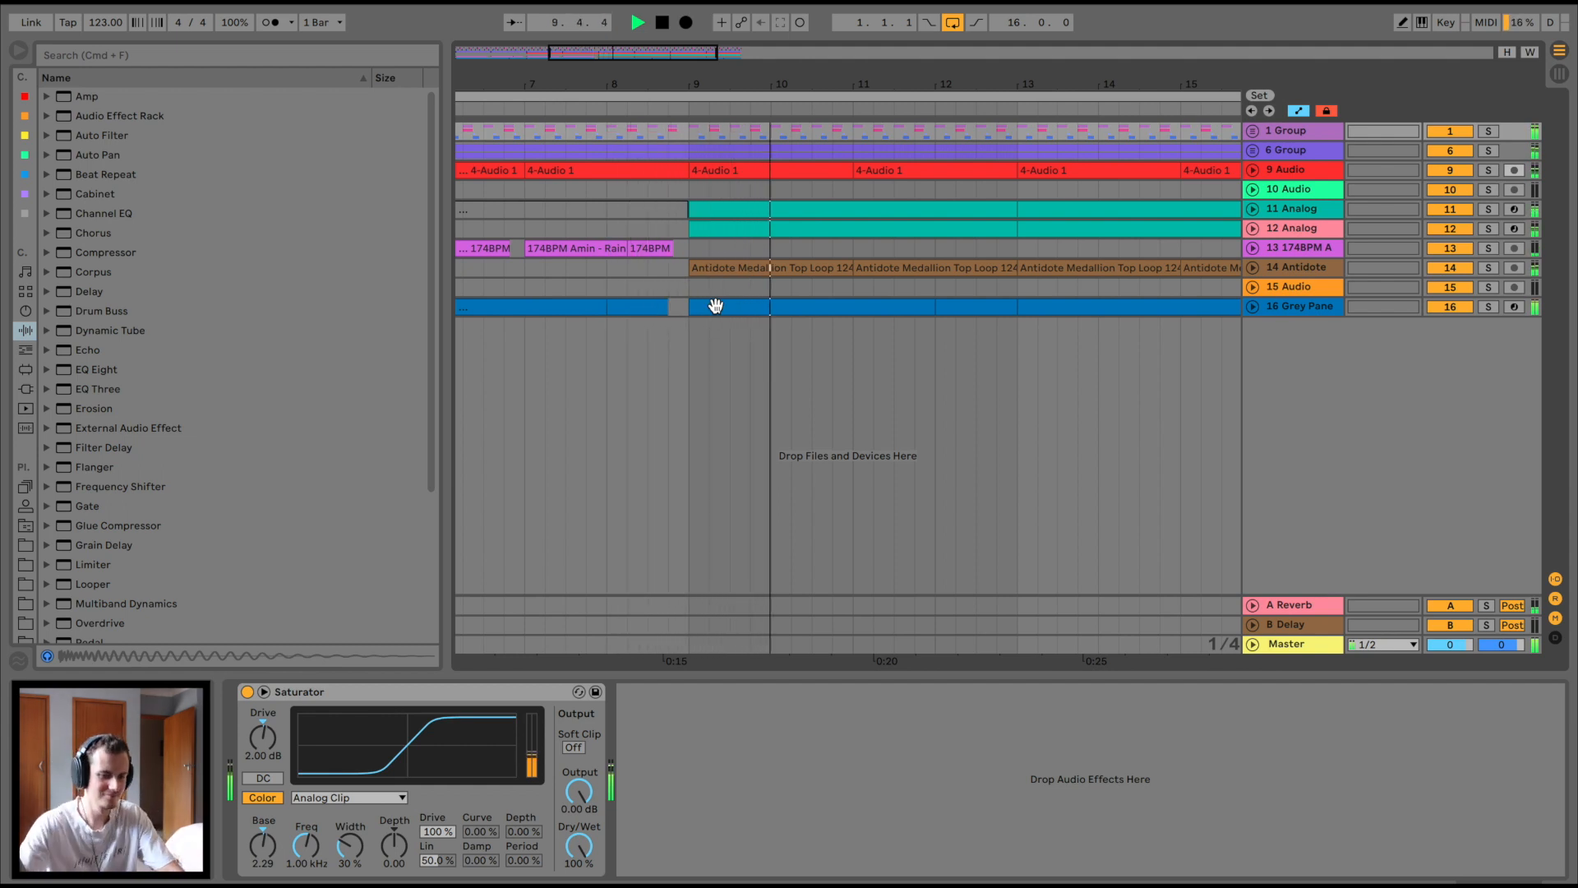
pyautogui.moveTo(708, 75); pyautogui.dragTo(709, 35)
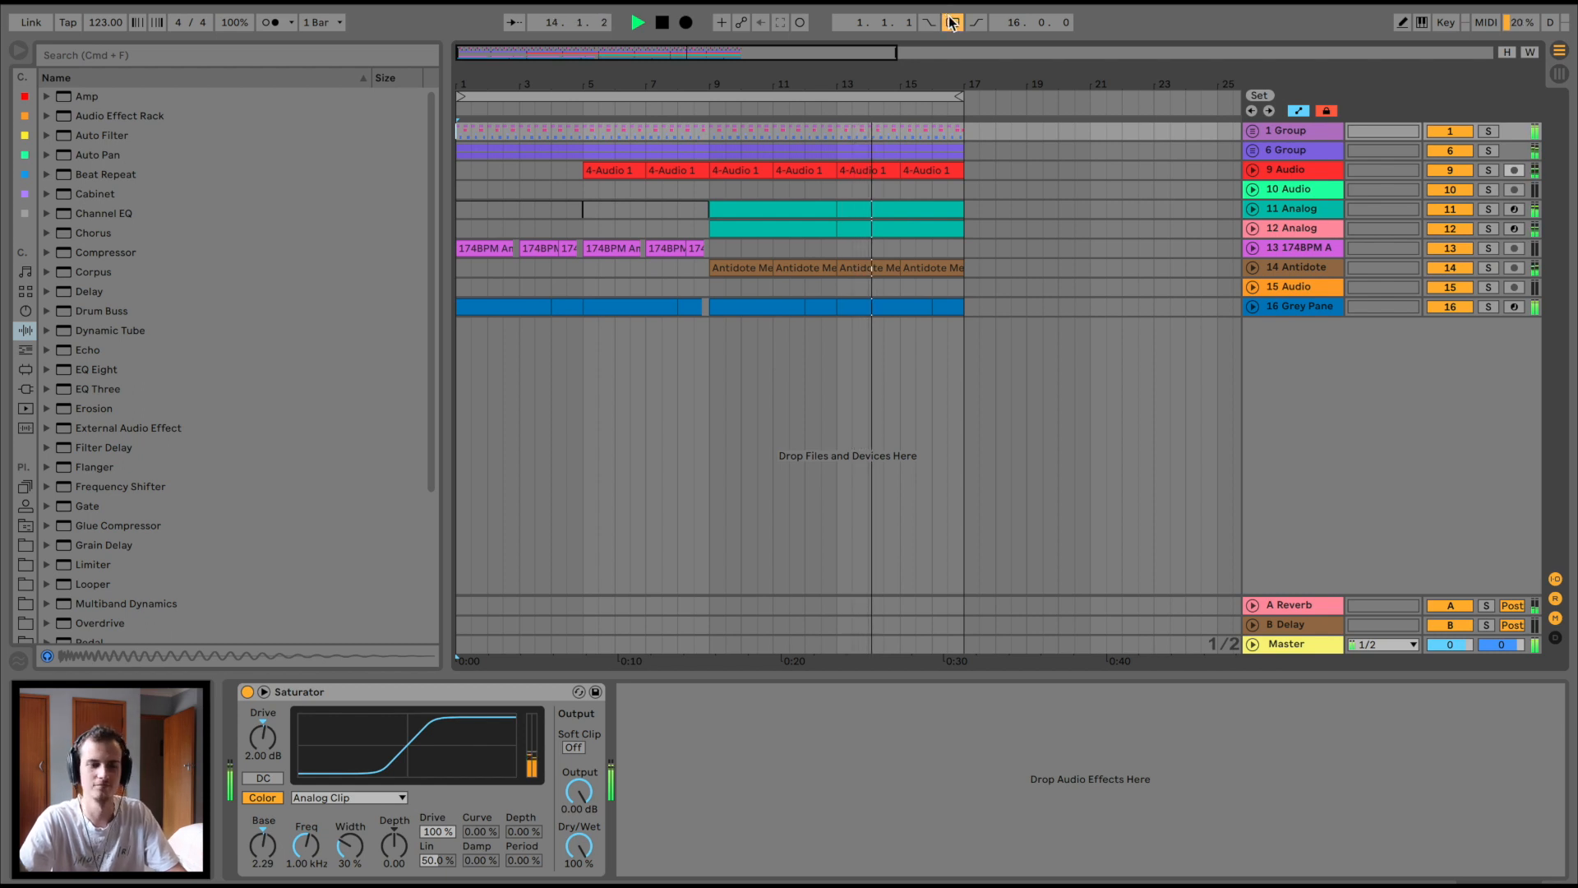
pyautogui.press('super+l')
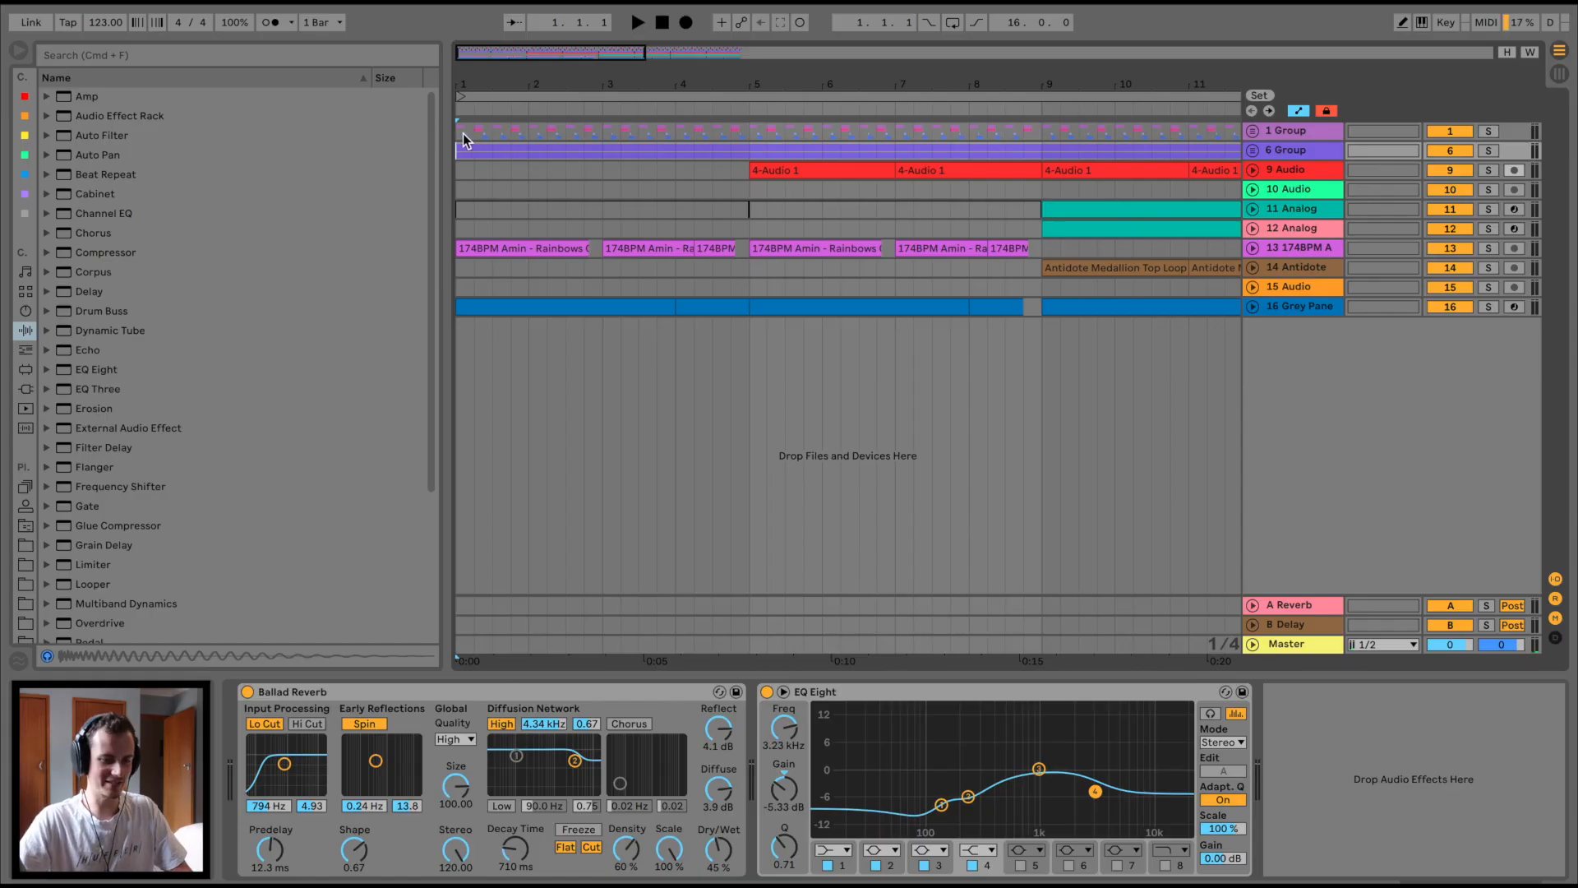
# - Unfold the 1 Group drum group and examine the opening waveform of the first kick clip on track 2
pyautogui.click(461, 131)
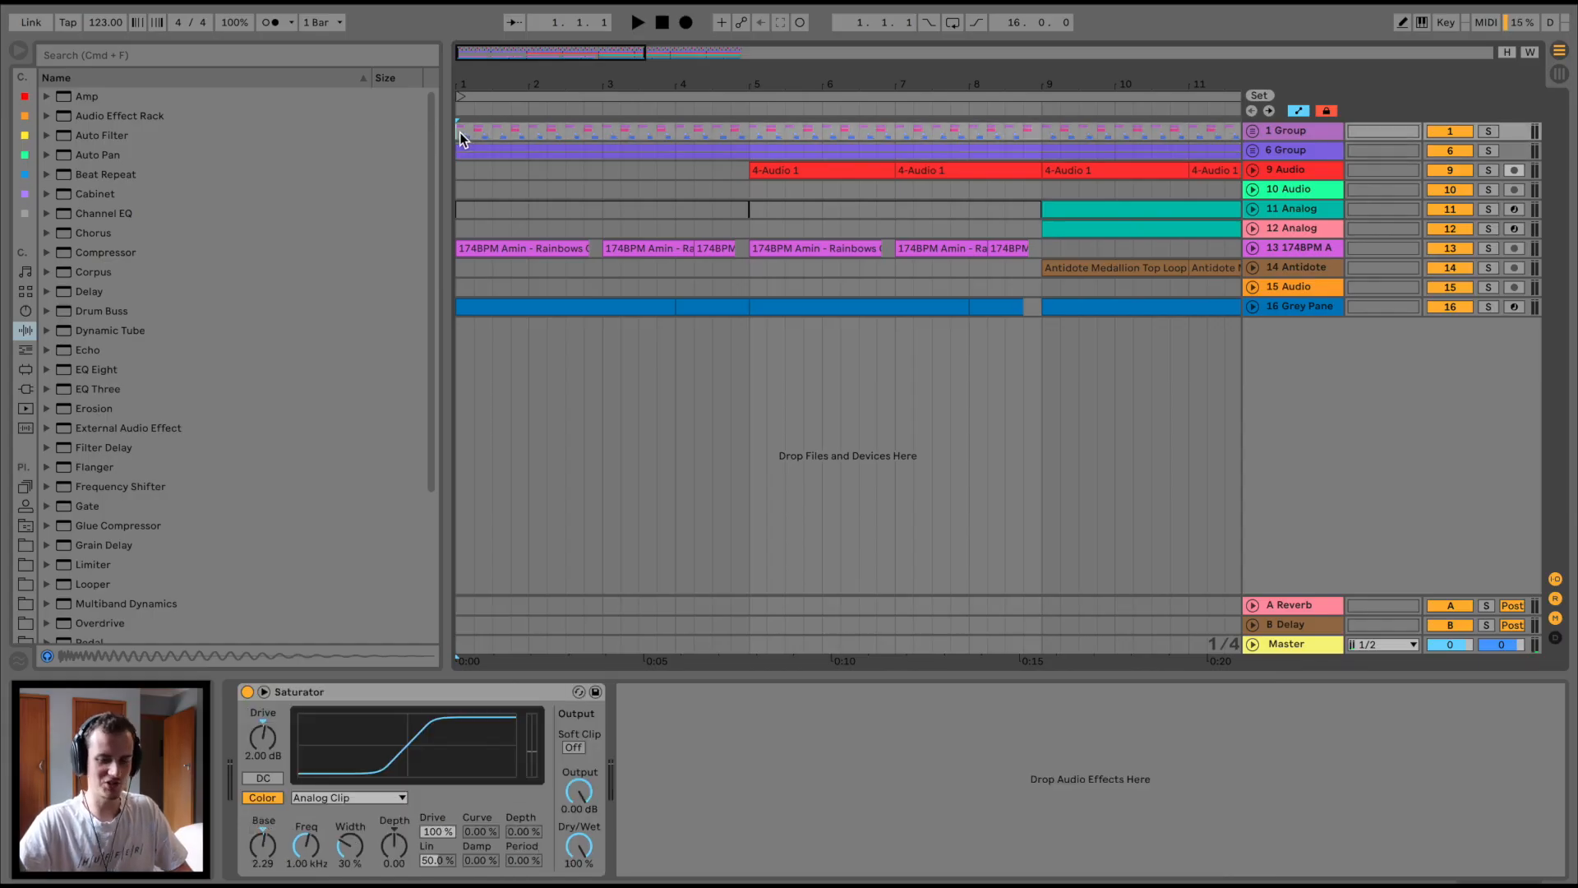
pyautogui.click(1251, 131)
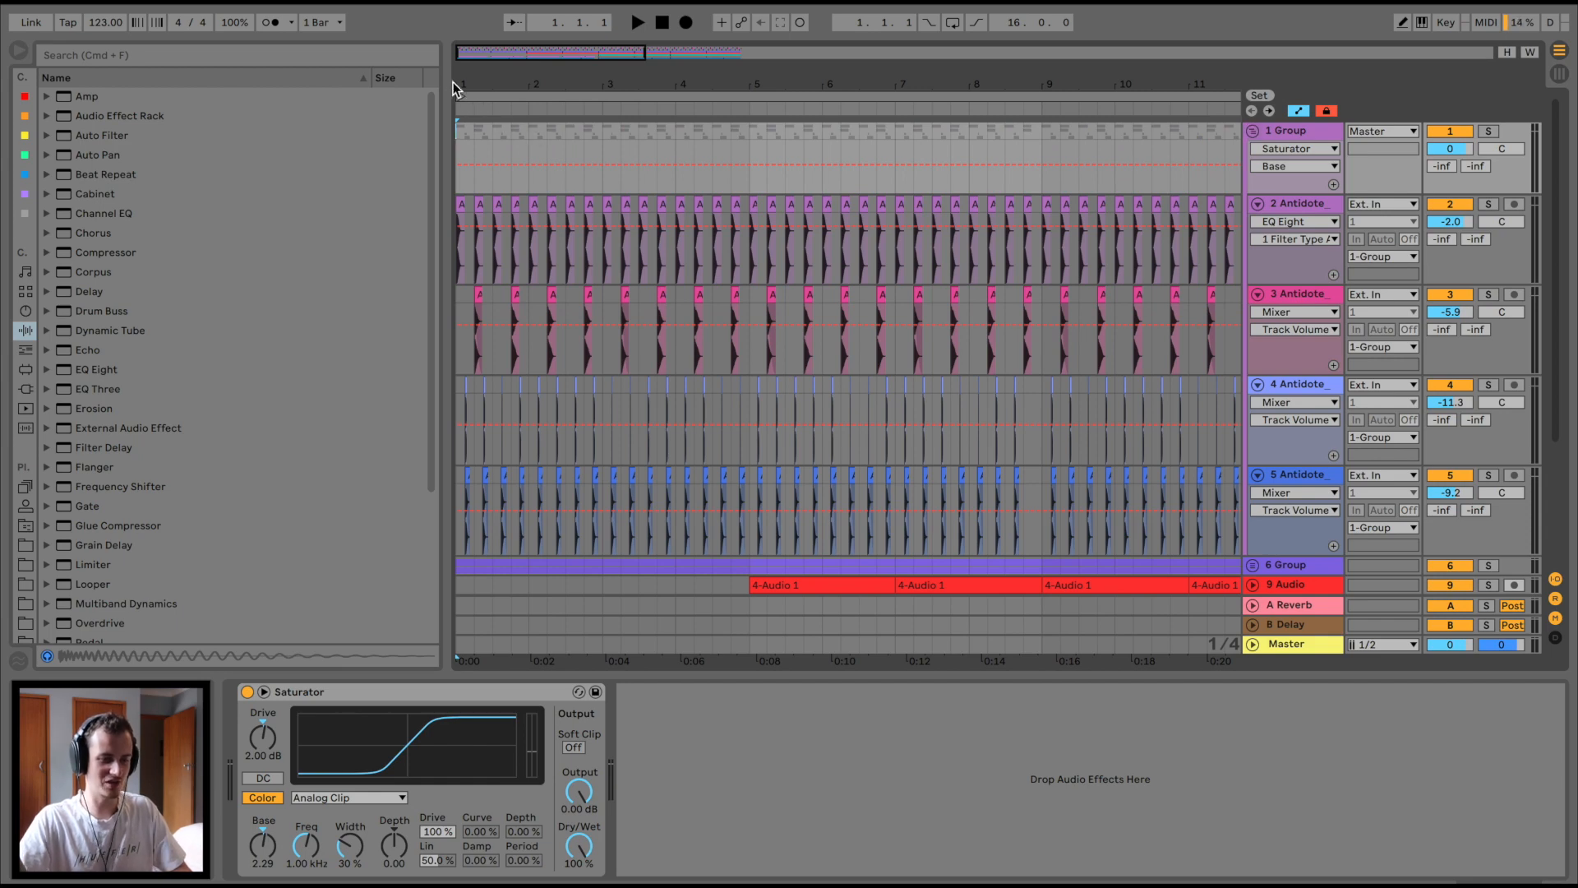
pyautogui.moveTo(461, 86); pyautogui.dragTo(462, 402)
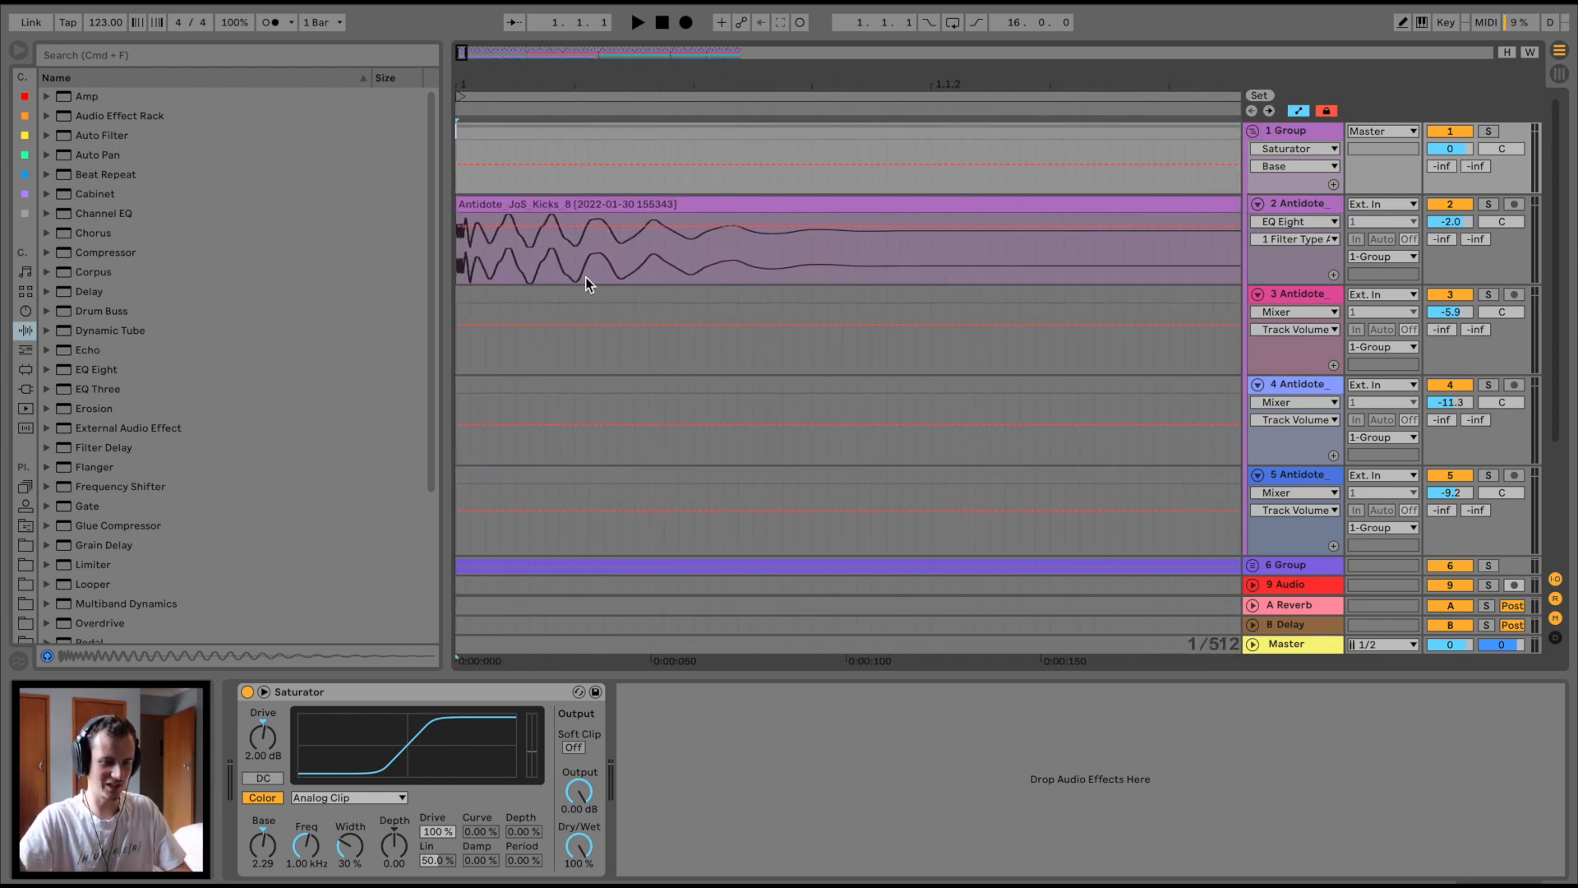
pyautogui.moveTo(463, 88); pyautogui.dragTo(461, 251)
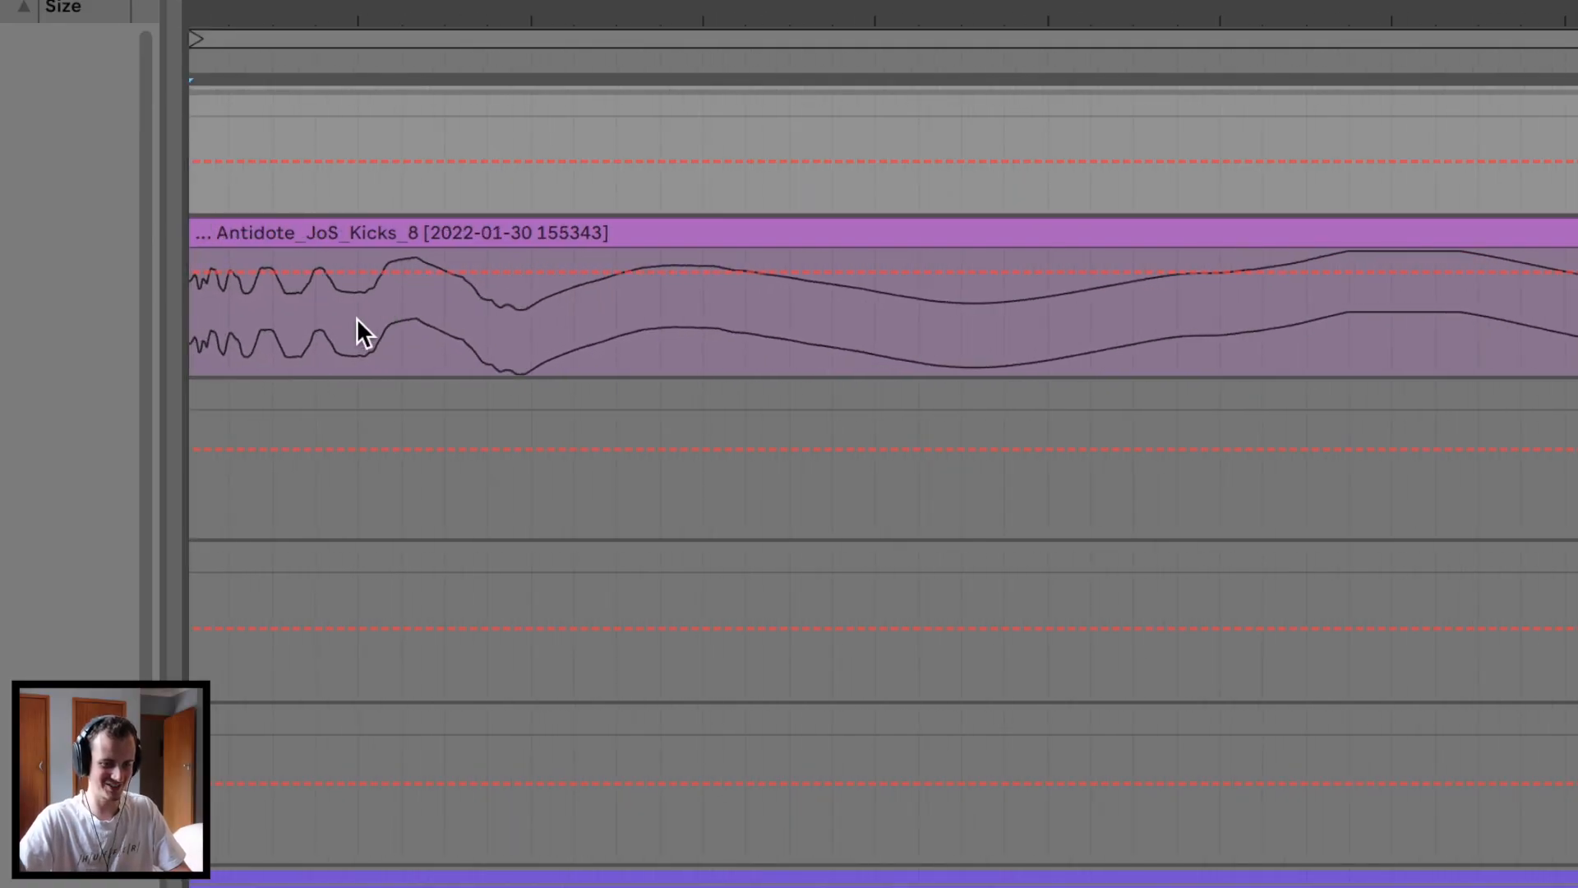
# - Try splitting the first kick clip just after its opening transient, and undo the split
pyautogui.click(357, 318)
pyautogui.hotkey('ctrl', 'e')
pyautogui.click(328, 230)
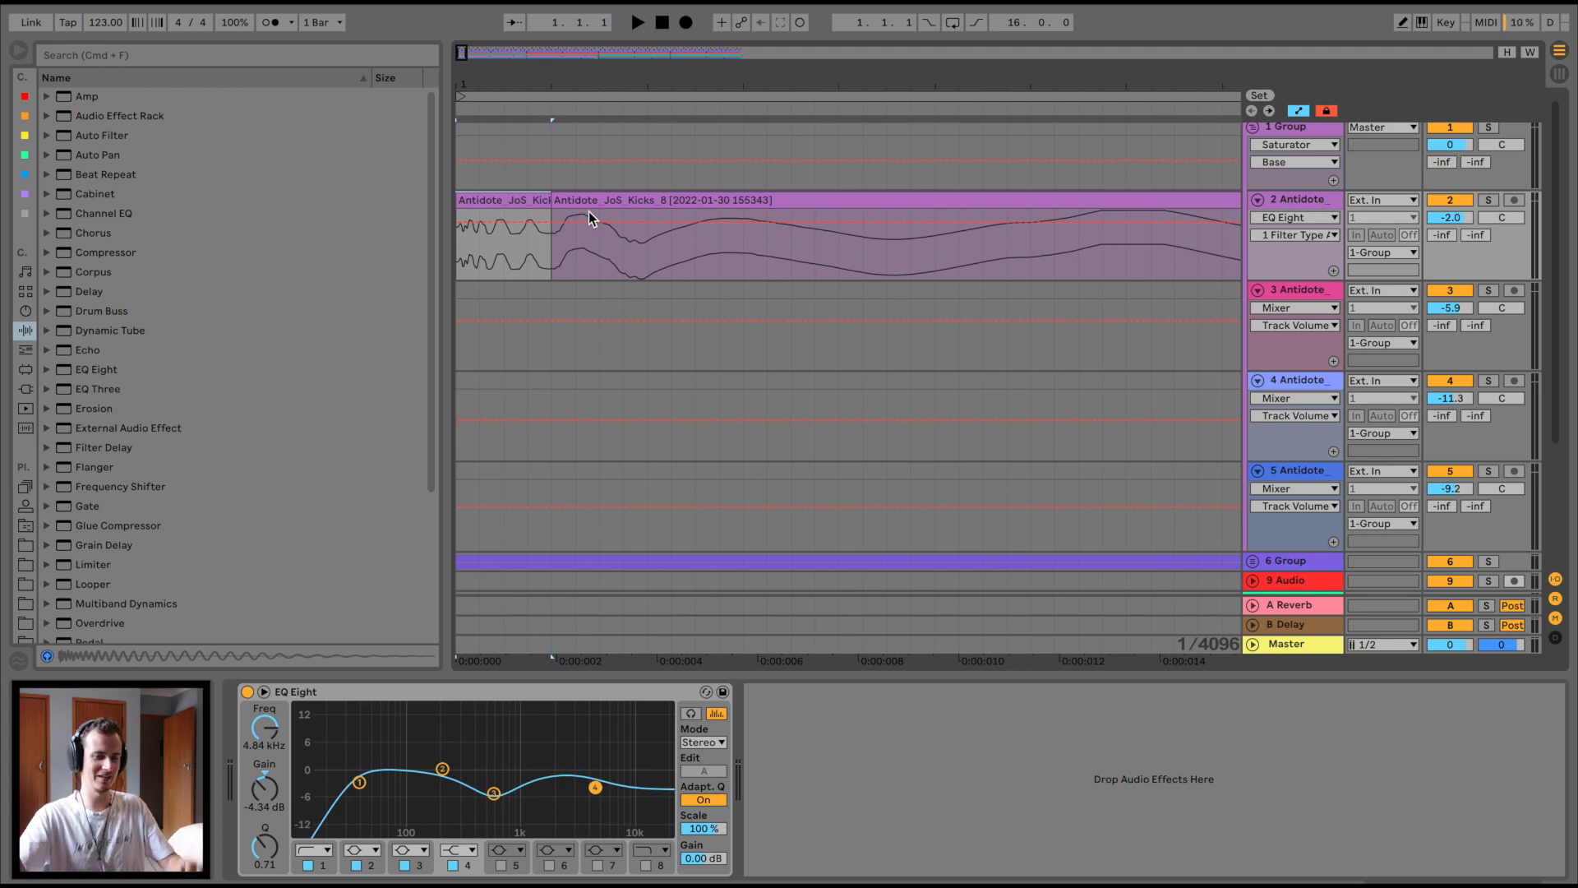
pyautogui.press('super+z')
pyautogui.moveTo(524, 83); pyautogui.dragTo(473, 83)
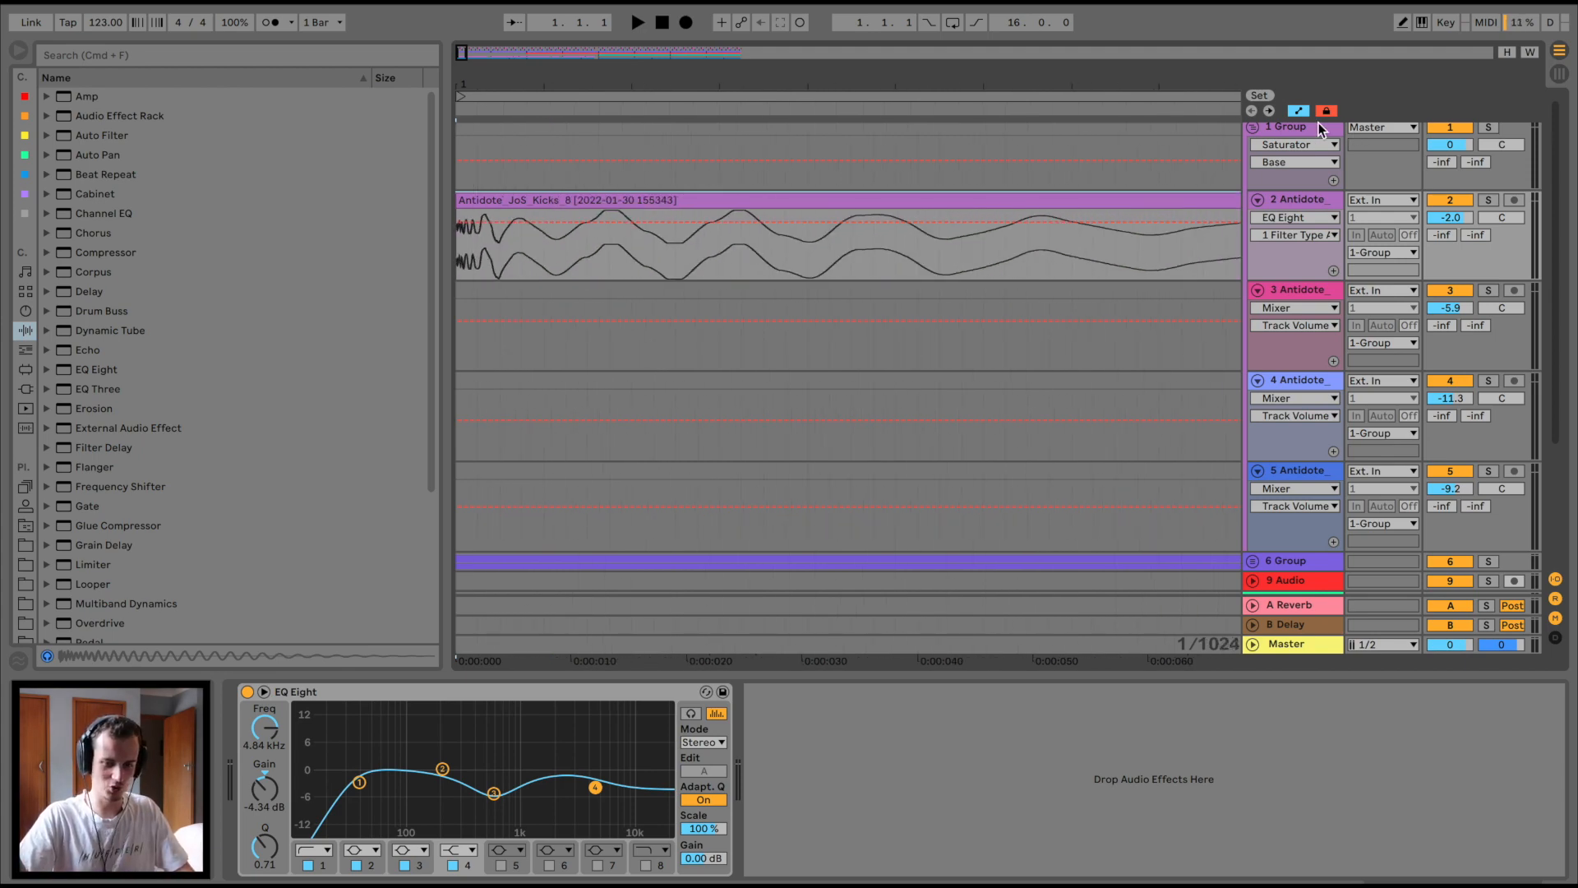
# - Bypass the Saturator on the 1 Group and play the kick on track 2 soloed
pyautogui.click(1313, 129)
pyautogui.click(246, 692)
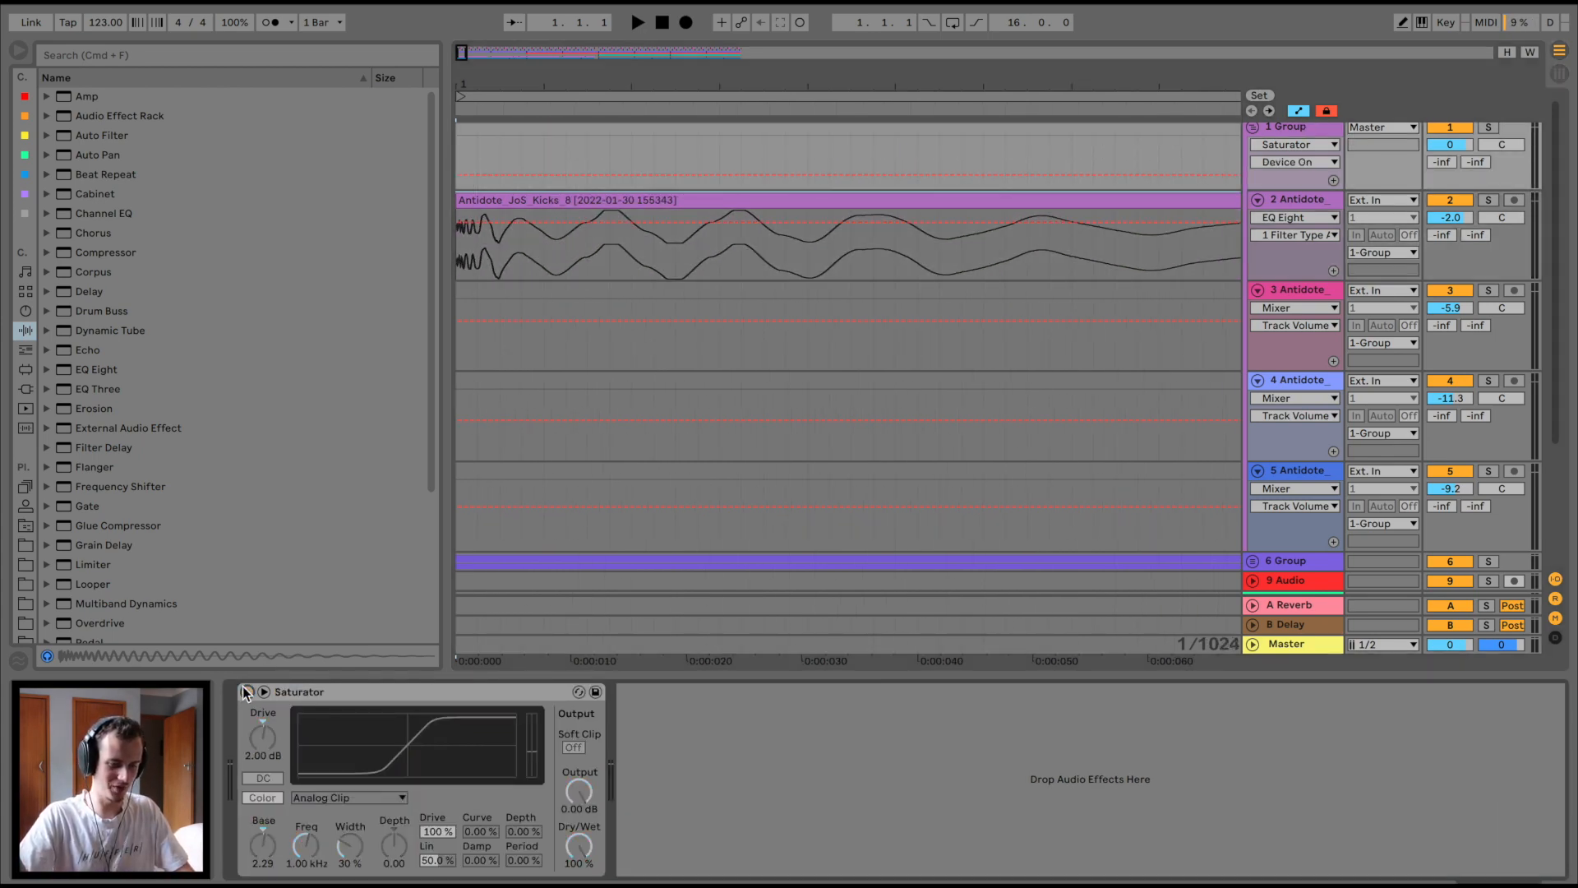
pyautogui.click(485, 218)
pyautogui.click(1483, 197)
pyautogui.press('space')
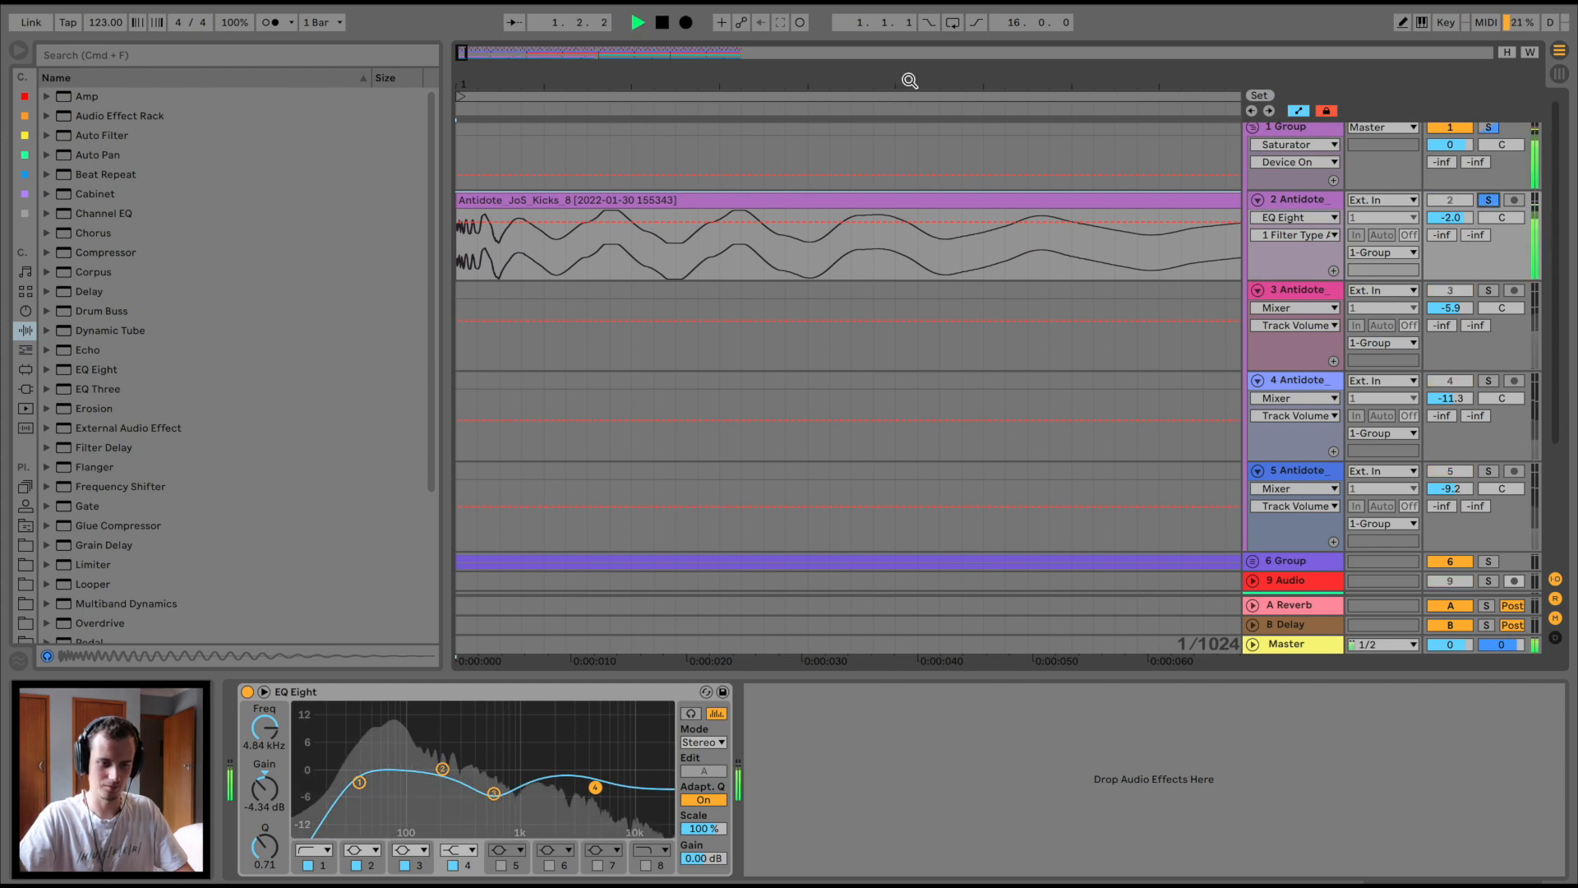
# - Bypass and re-enable the kick track's EQ Eight during playback to compare the sound
pyautogui.moveTo(909, 80); pyautogui.dragTo(909, 24)
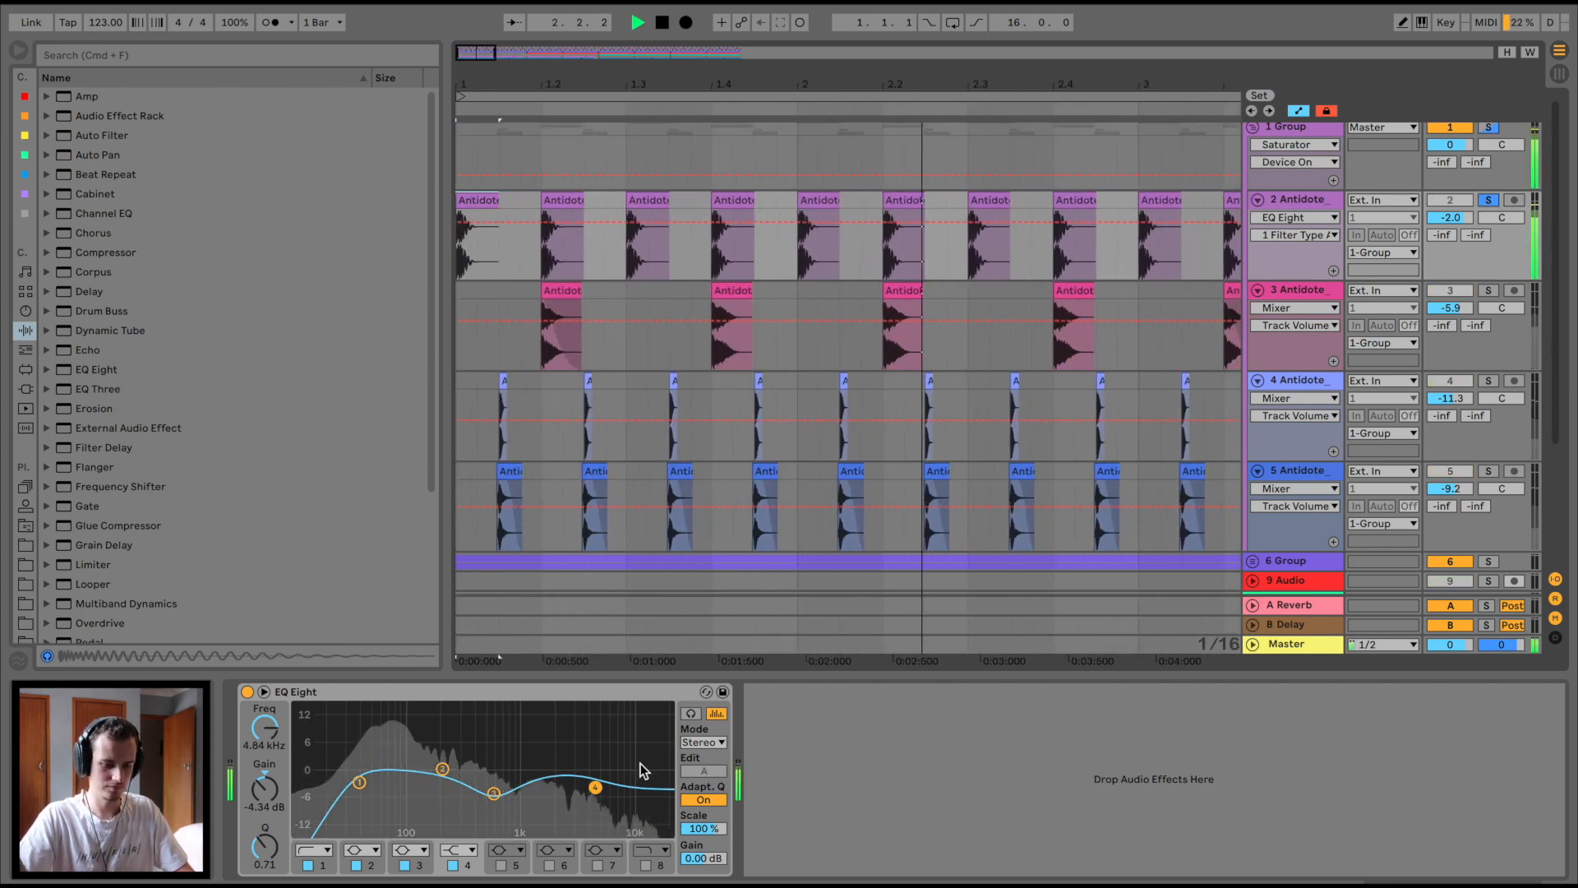
pyautogui.click(247, 692)
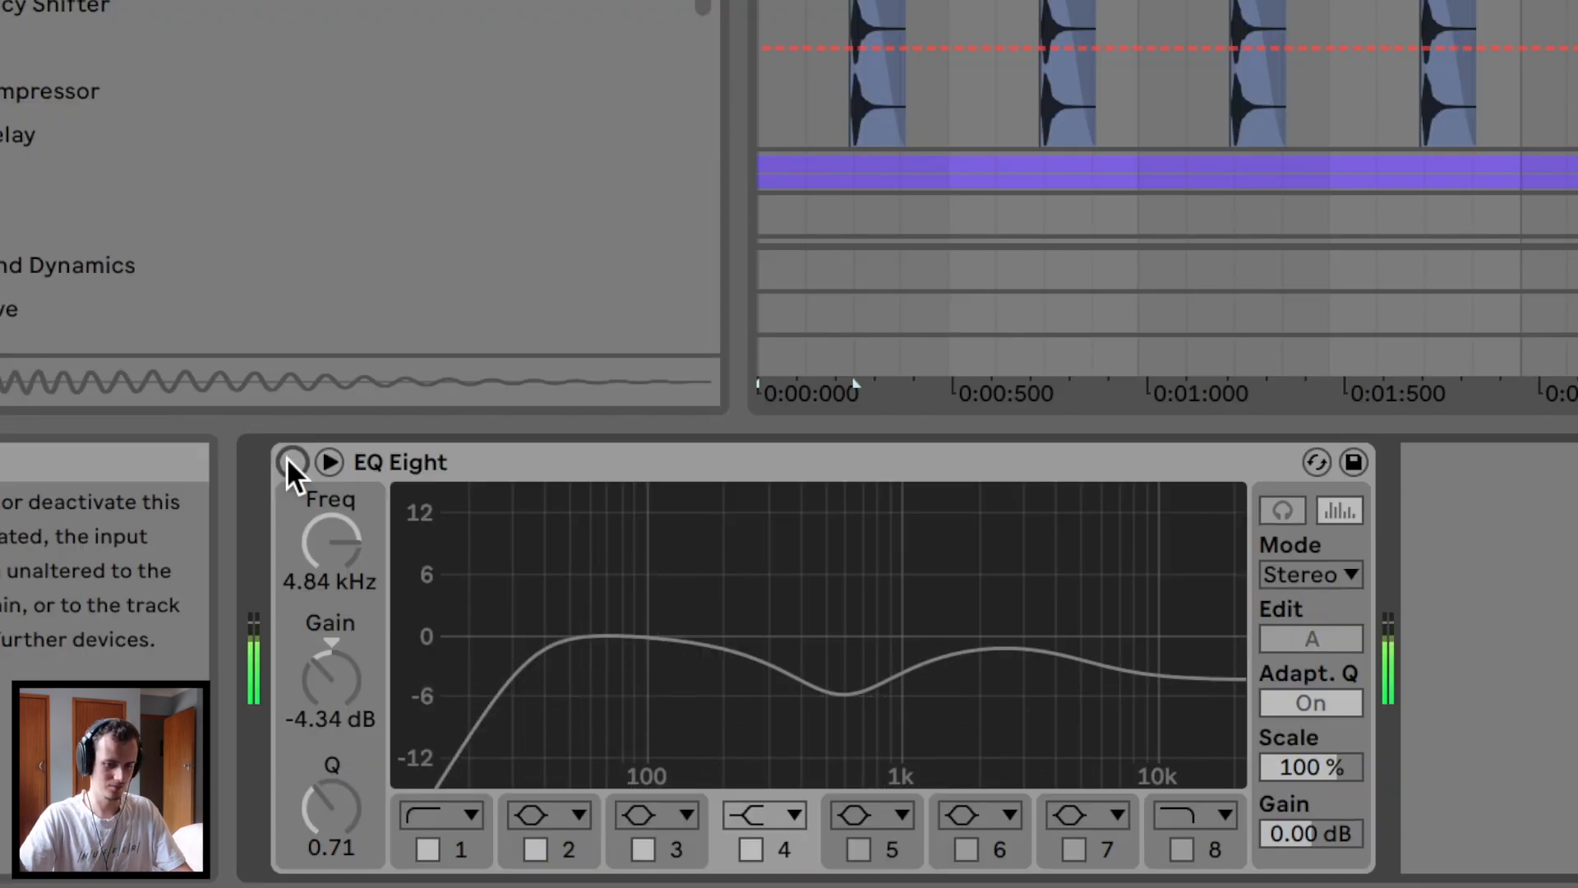
pyautogui.click(289, 460)
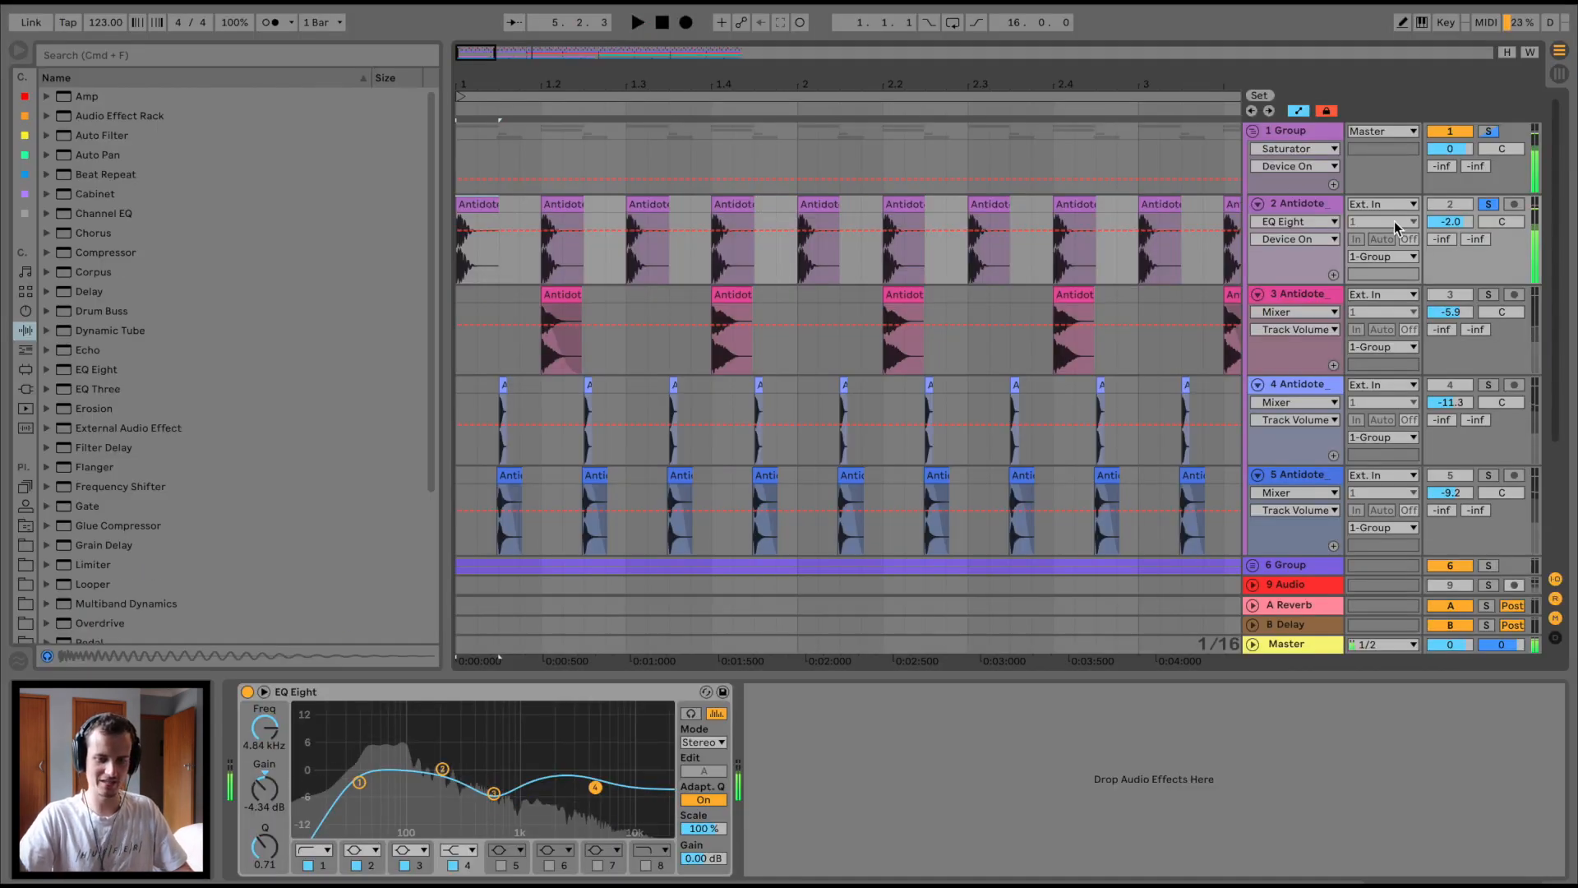
# - Show the EQ Eight of track 3 and play that track soloed together with the kick on track 2
pyautogui.click(1298, 293)
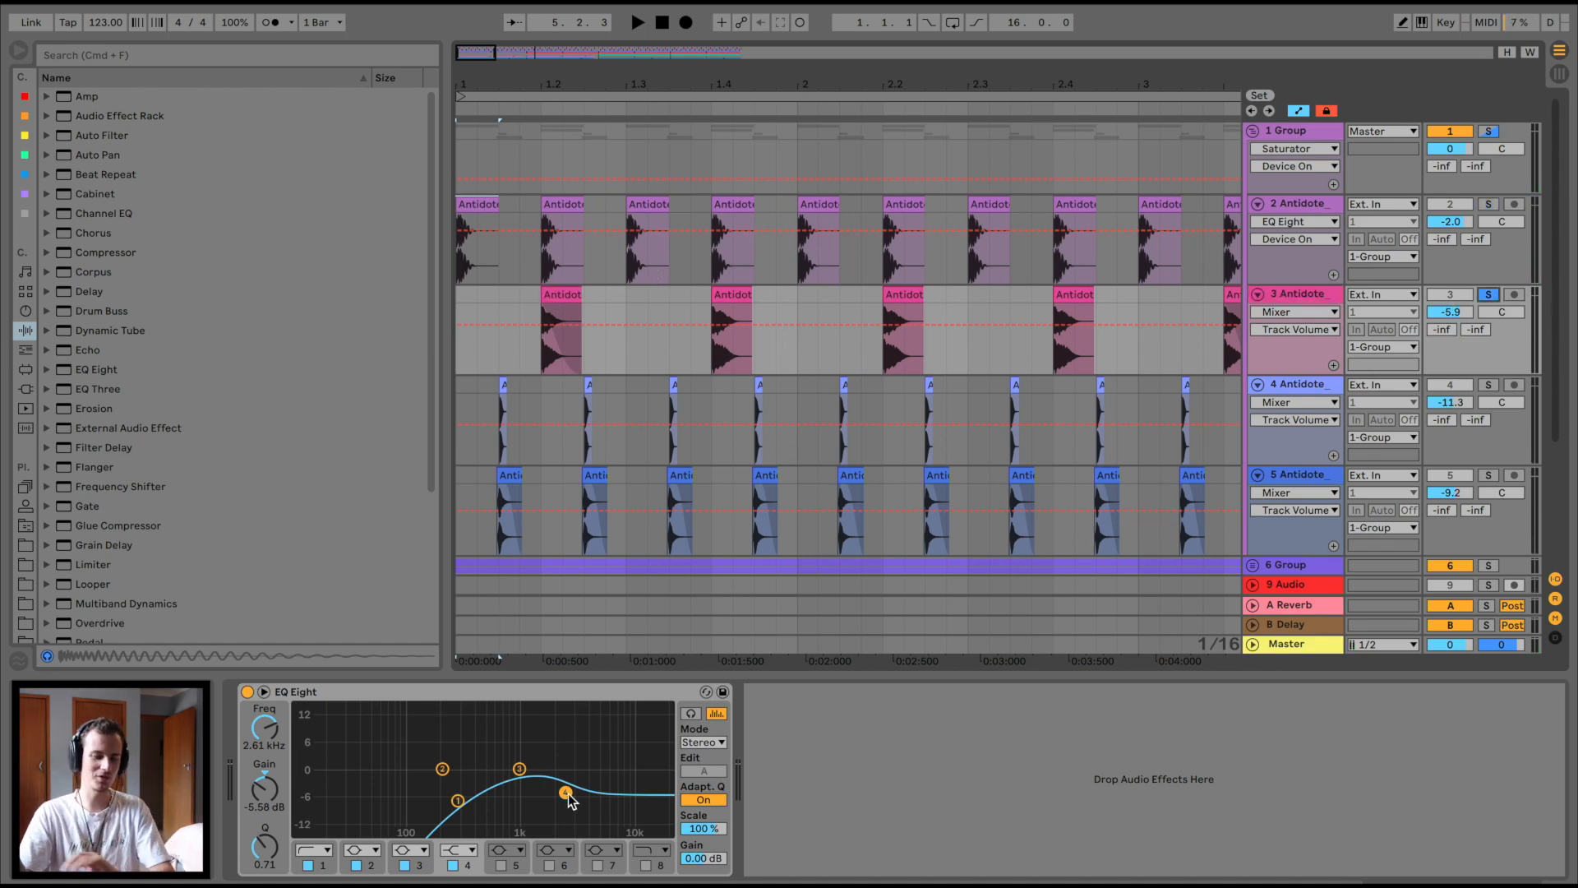
pyautogui.press('space')
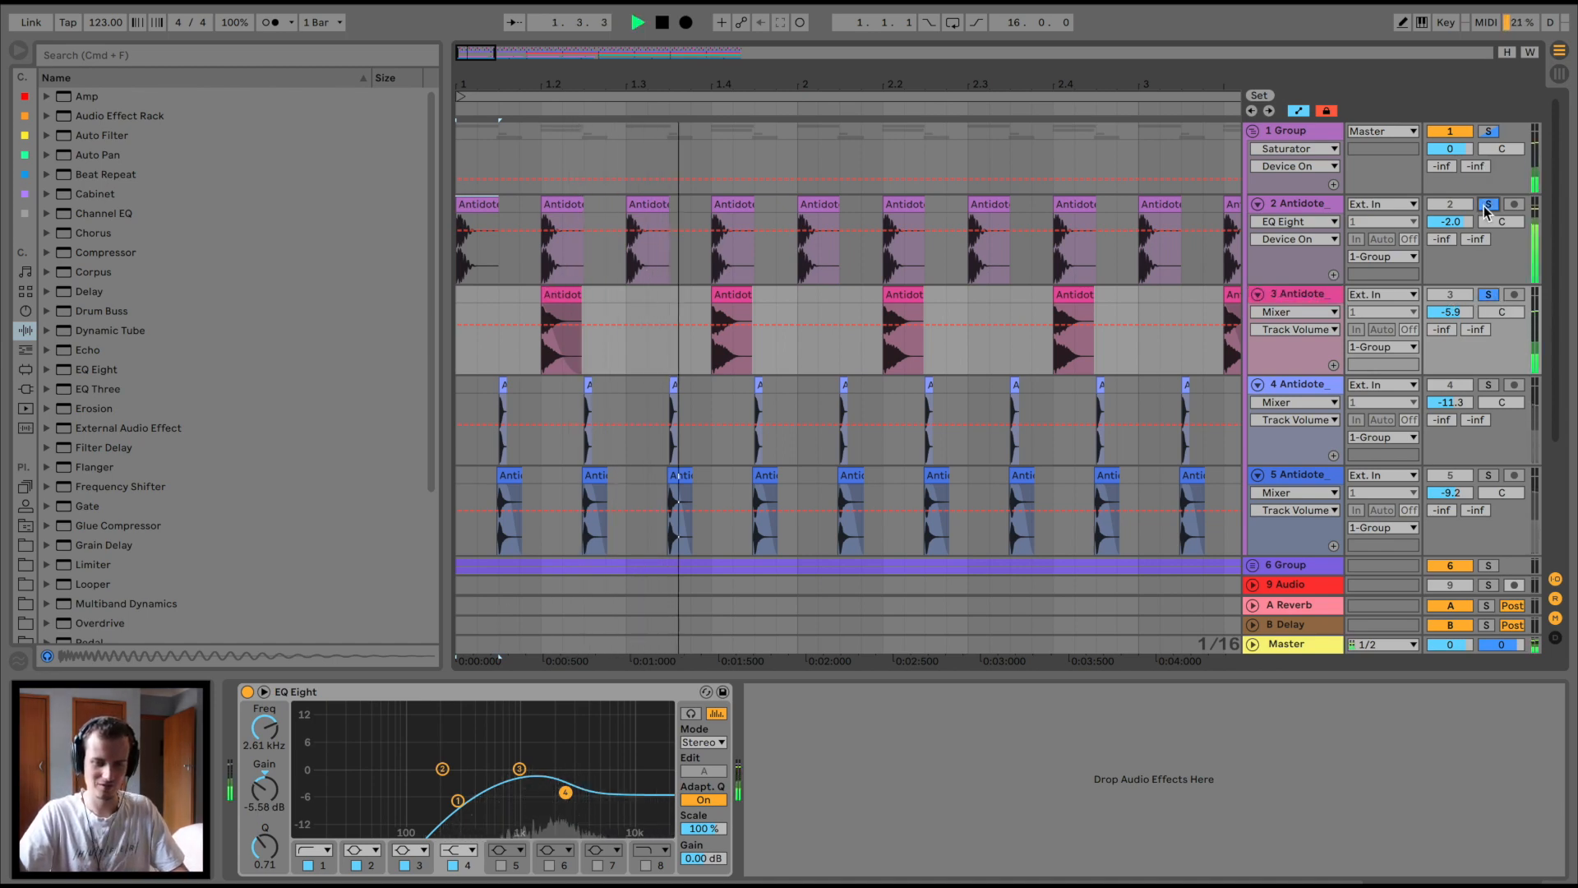
pyautogui.click(1488, 204)
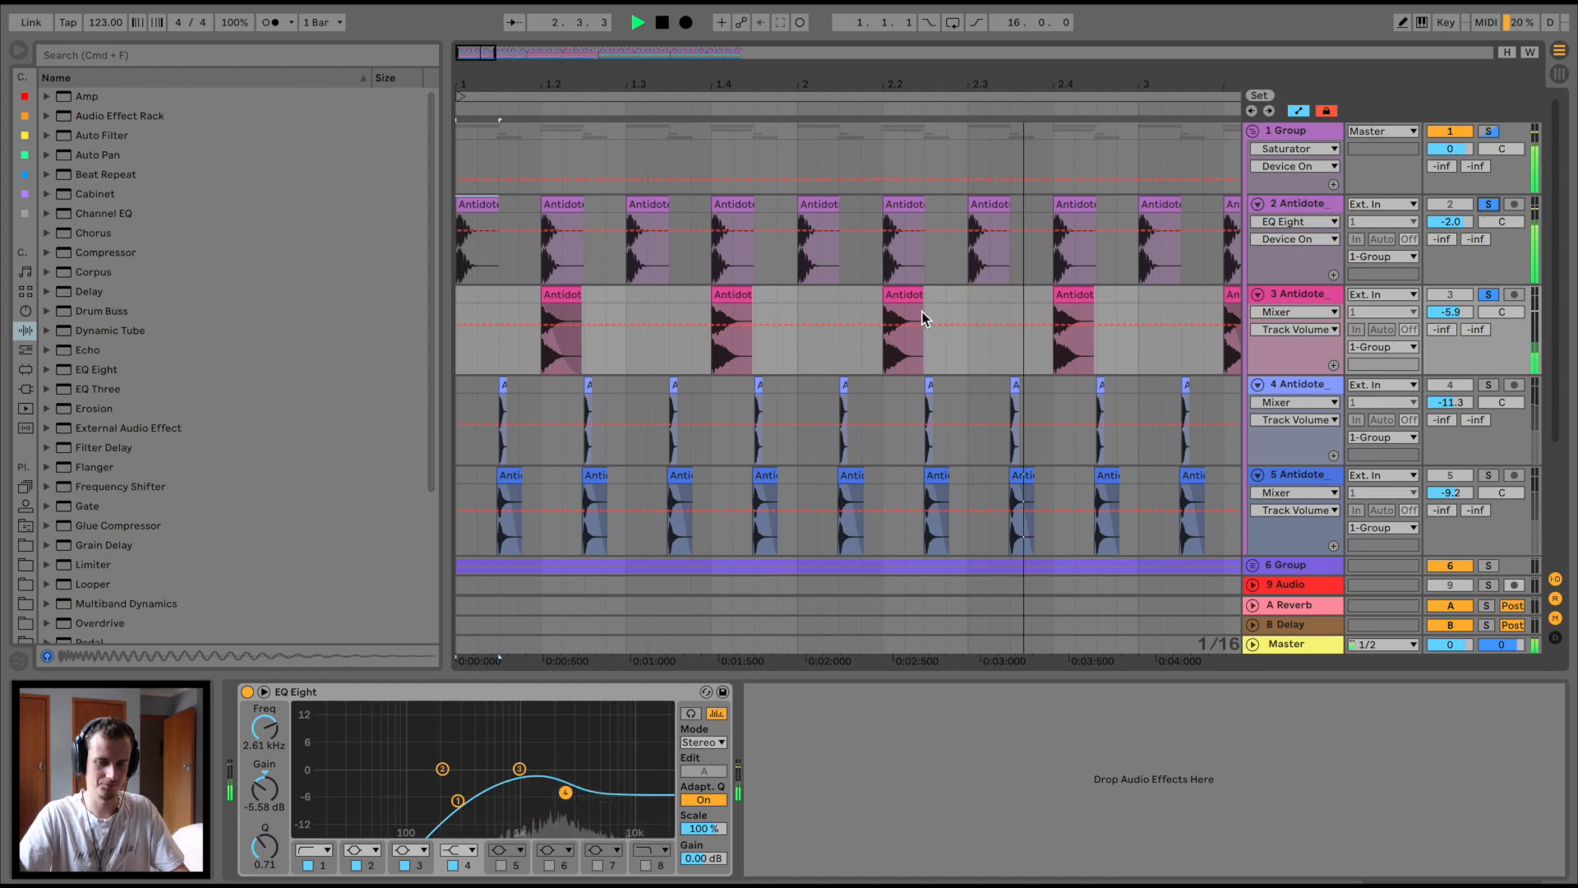
pyautogui.scroll(-5, 923, 317)
pyautogui.press('space')
# - Solo tracks 4 and 5 in the drum group and listen to them together
pyautogui.click(1488, 218)
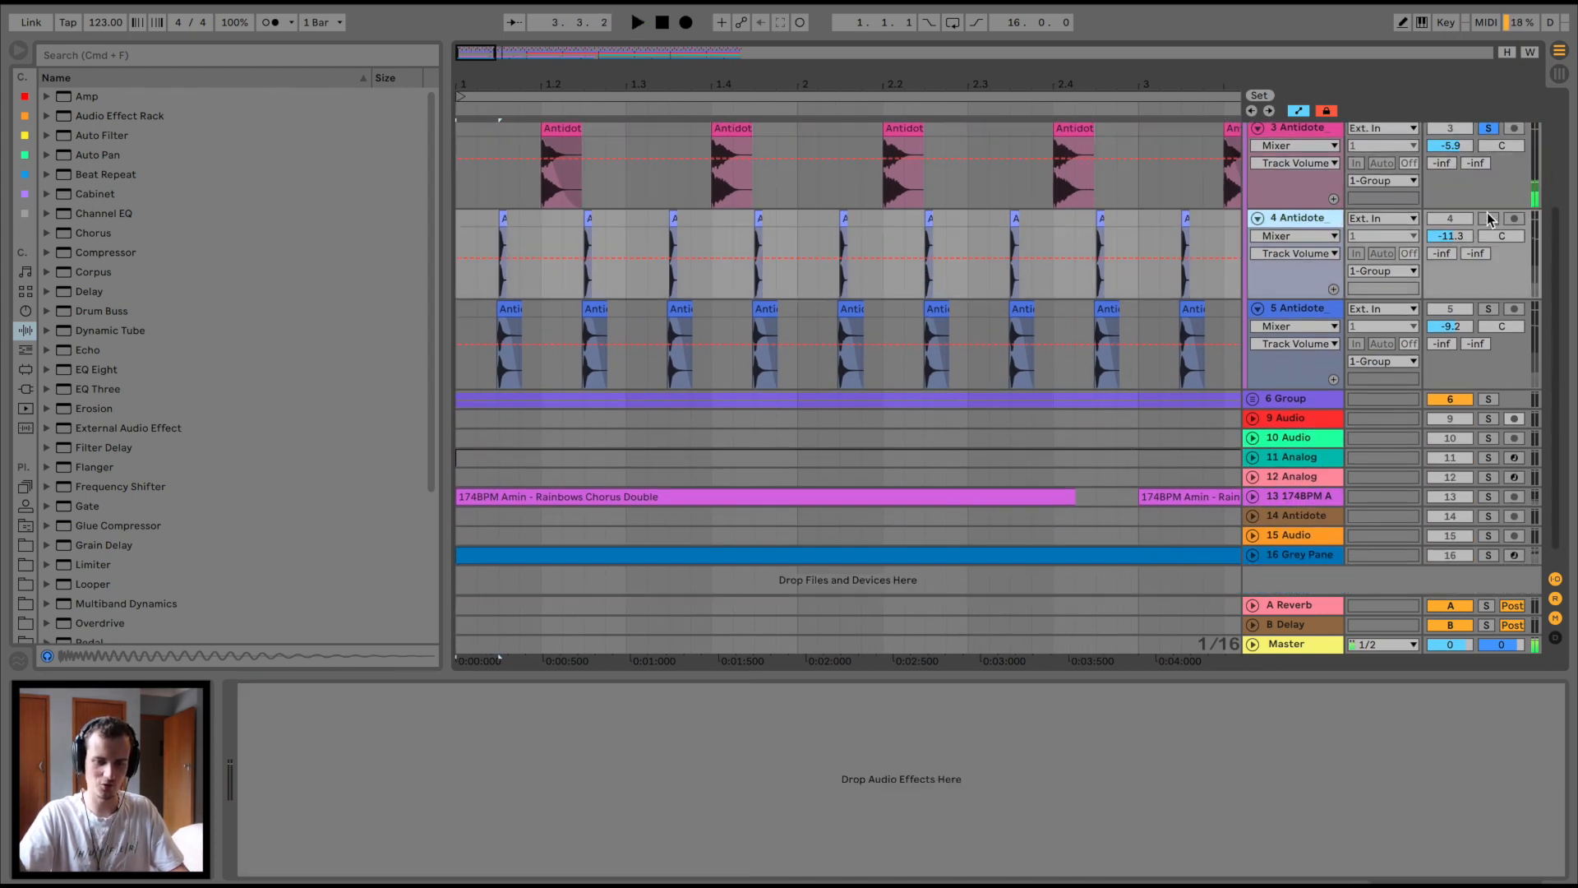
pyautogui.click(1489, 308)
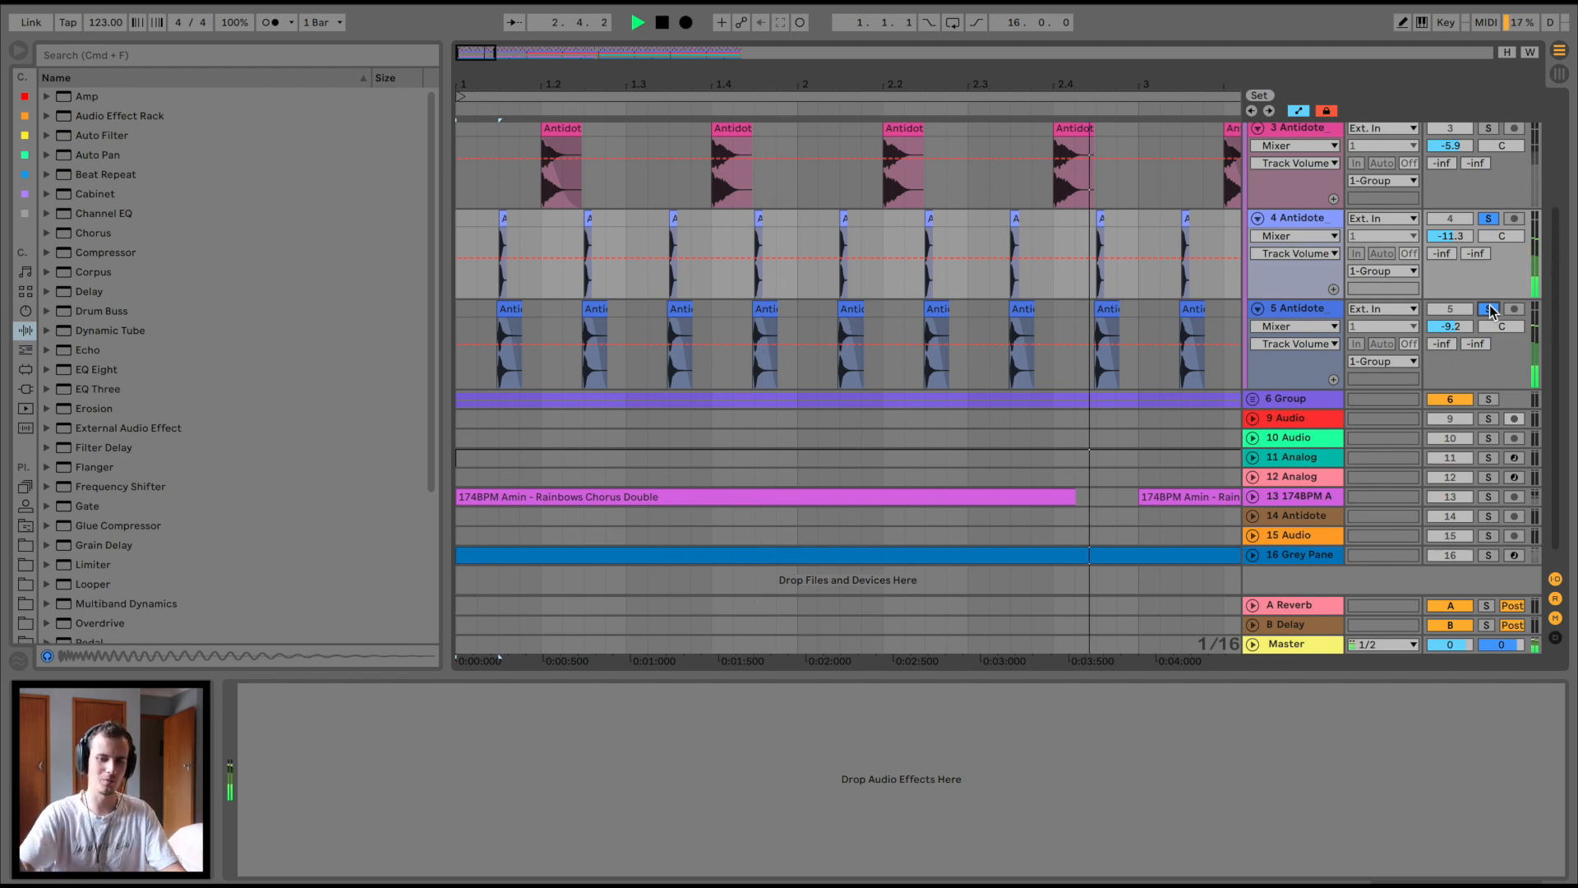
pyautogui.scroll(5, 1491, 311)
# - Solo the whole 1 Group and switch its Saturator back on during playback
pyautogui.click(1298, 129)
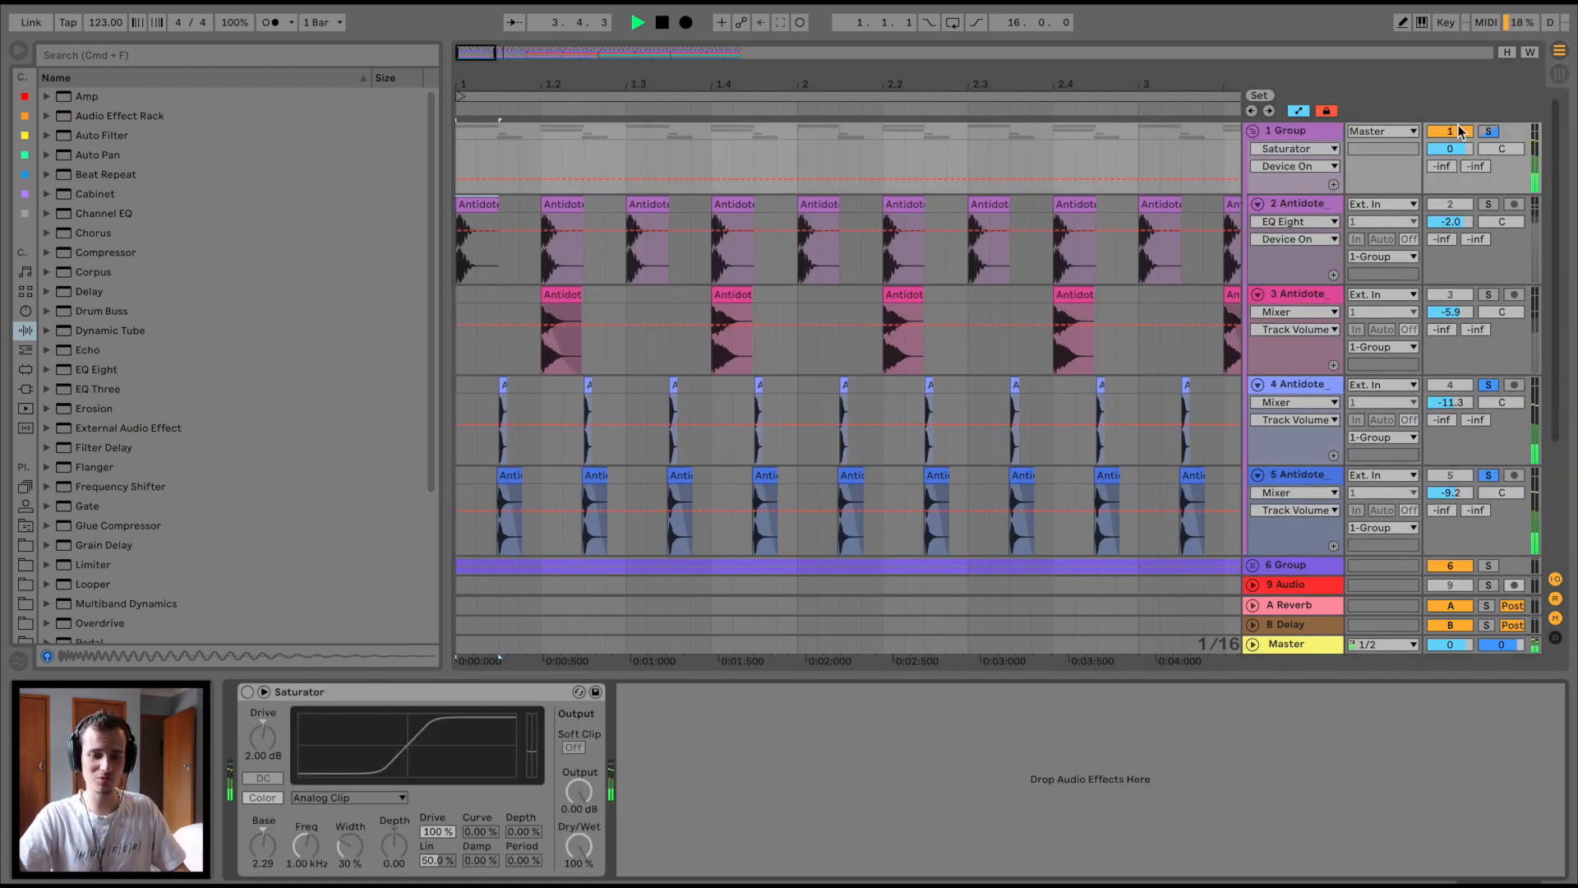
pyautogui.click(1488, 130)
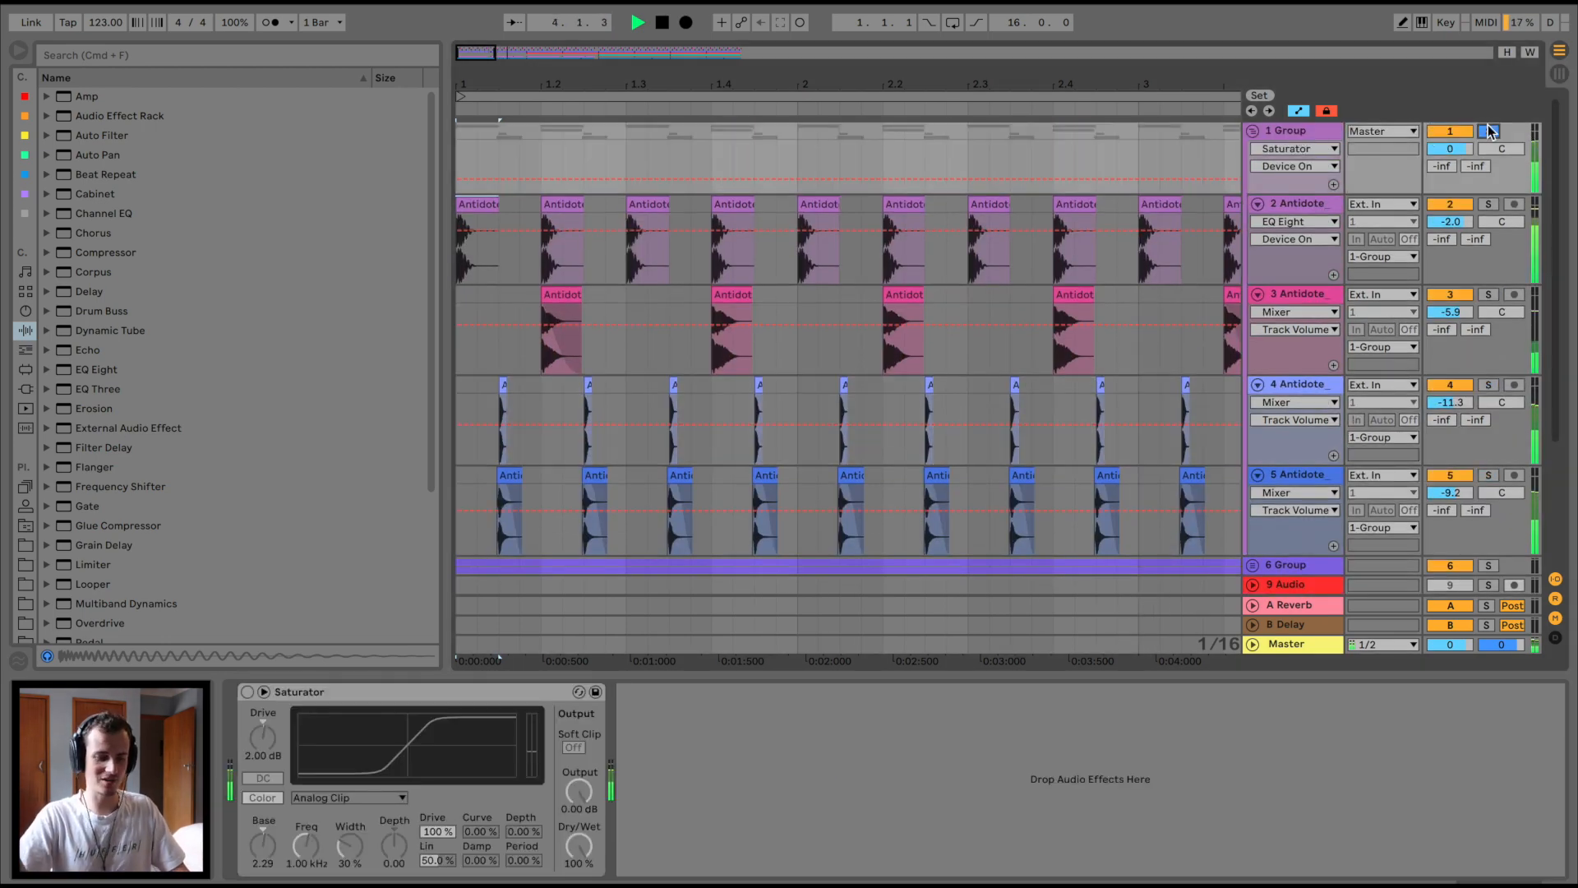
pyautogui.click(248, 693)
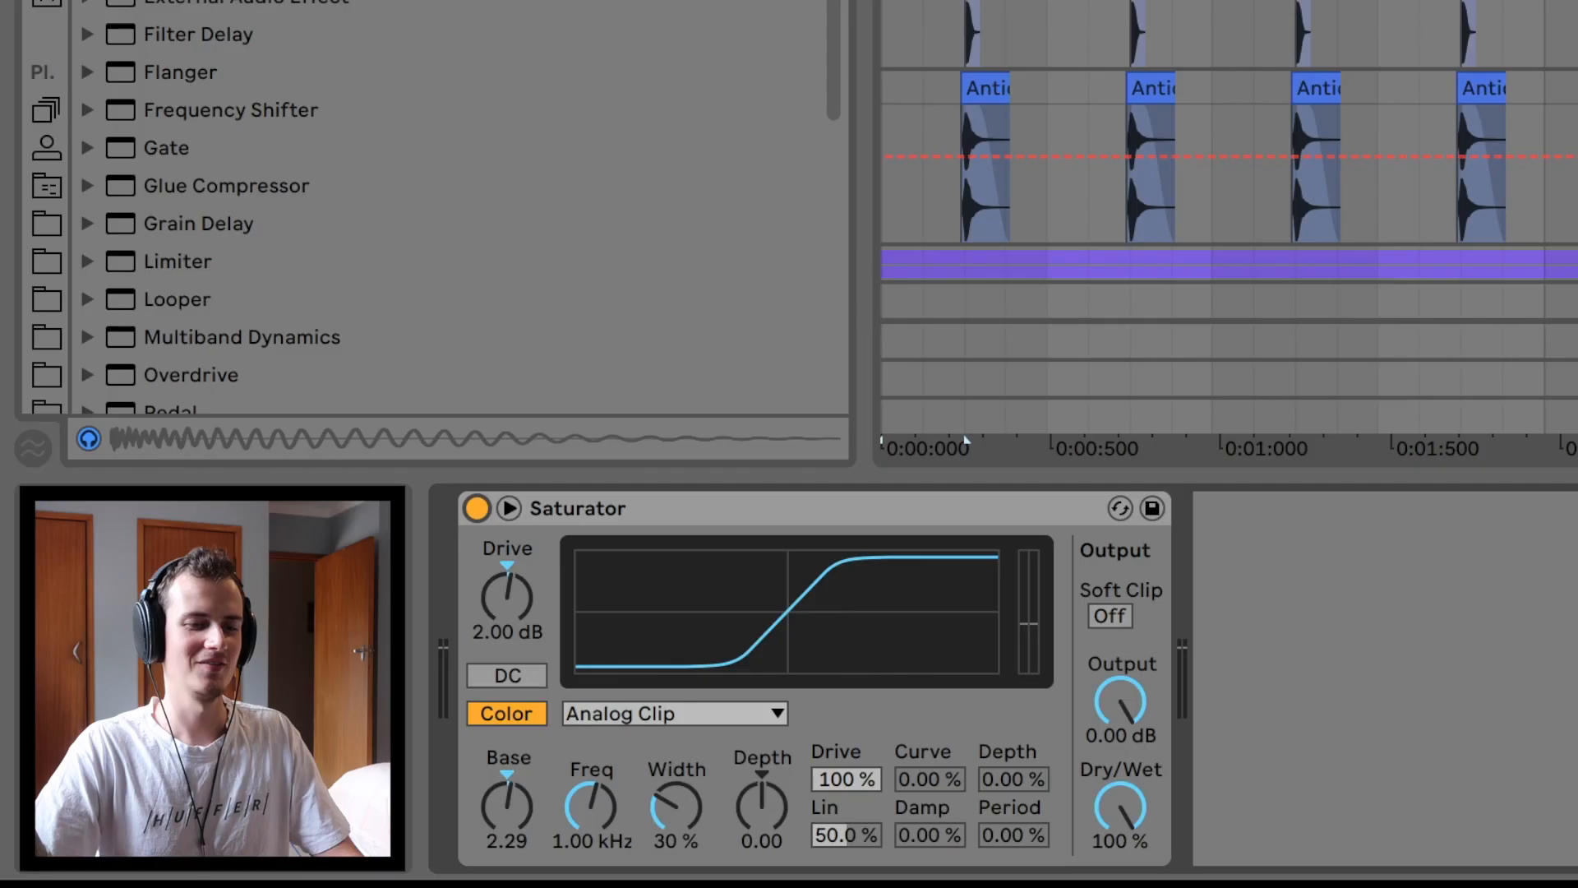
# - Fold the 1 Group and unfold the 6 Group to show its two guitar tracks
pyautogui.moveTo(532, 84); pyautogui.dragTo(532, 49)
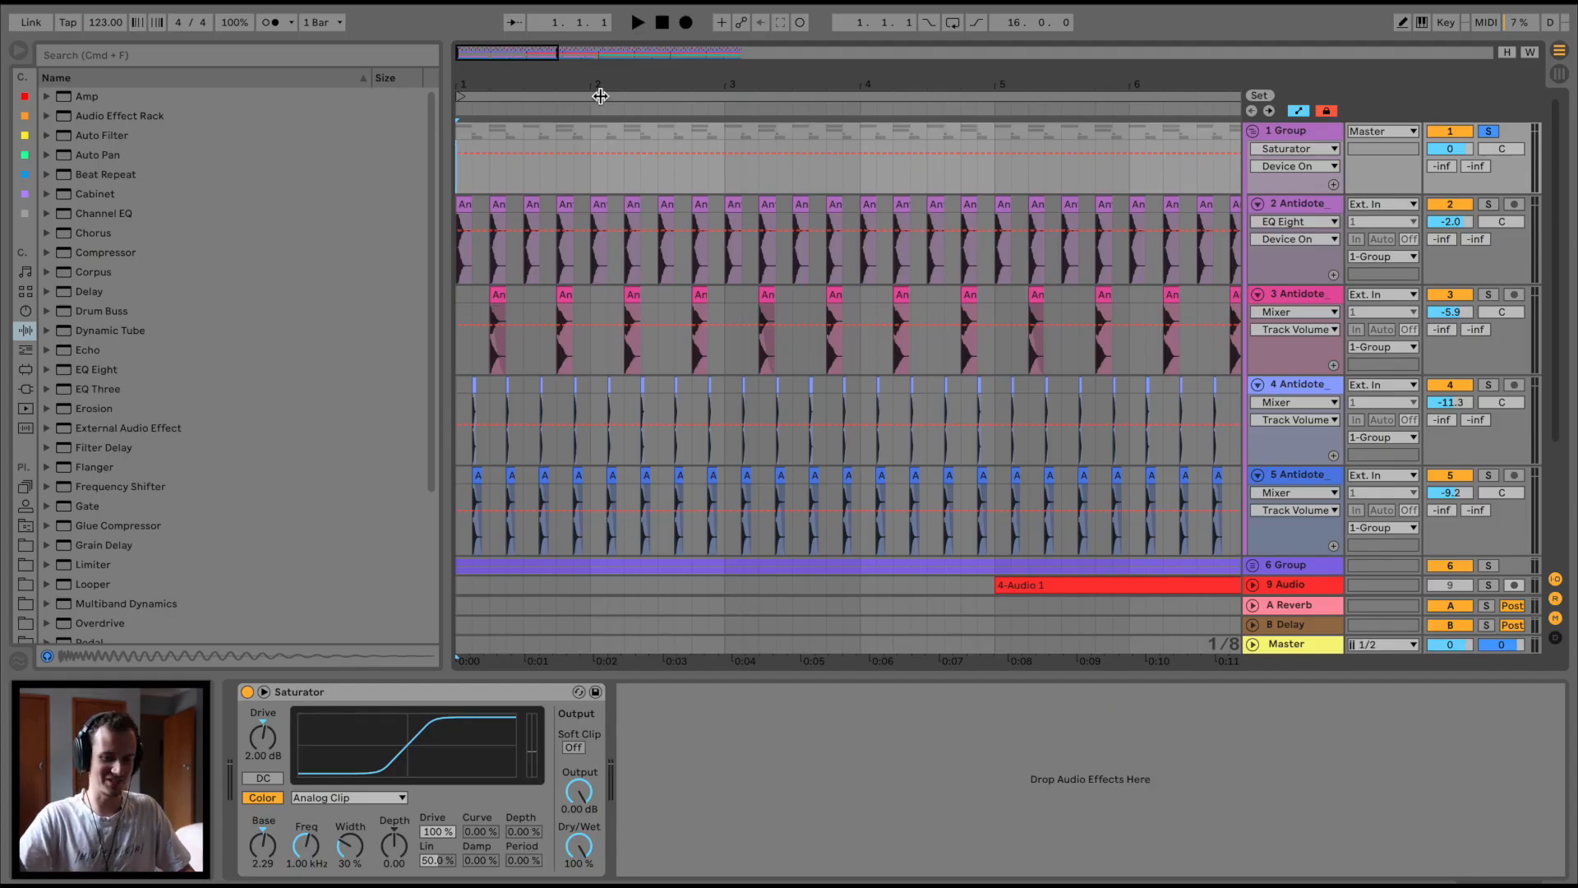
pyautogui.click(1253, 131)
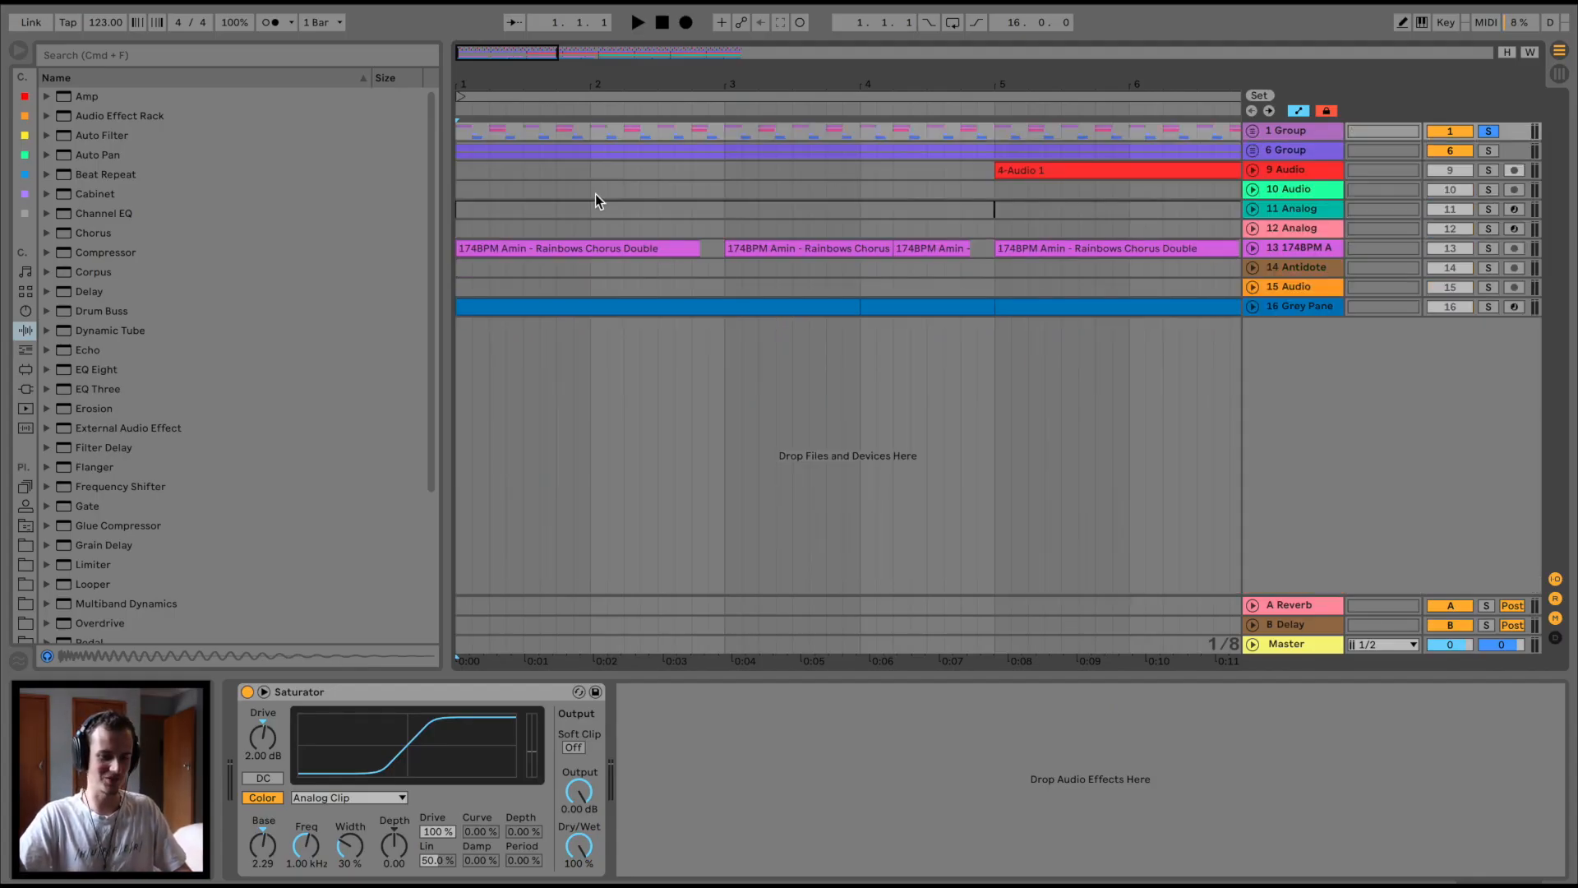
pyautogui.click(463, 154)
pyautogui.moveTo(496, 89); pyautogui.dragTo(496, 53)
pyautogui.click(1253, 151)
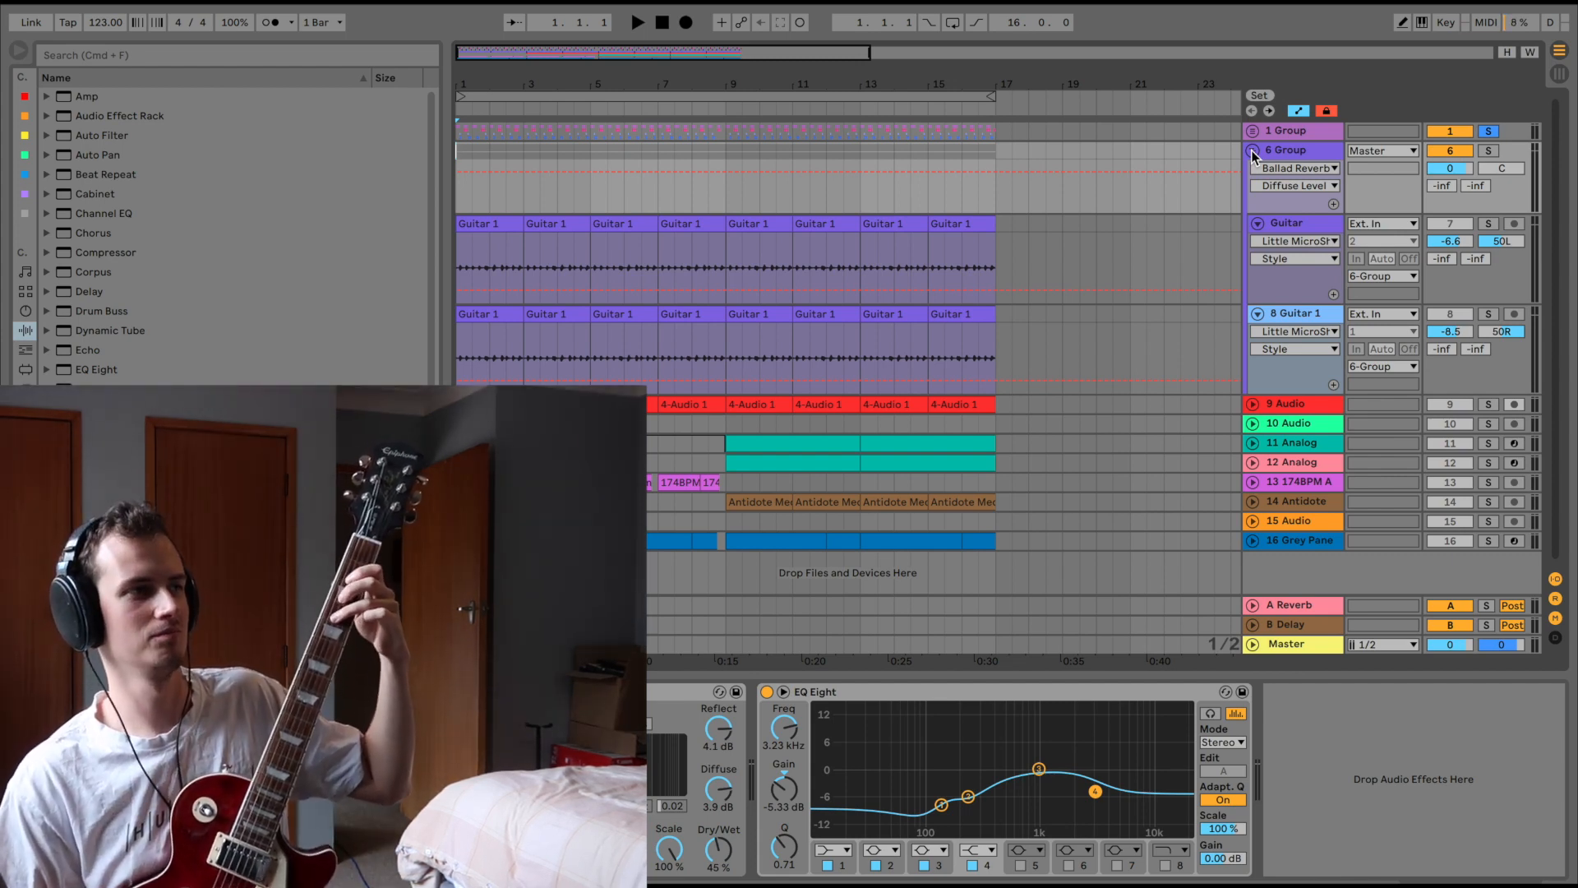
# - Play the Guitar track 7 soloed and open the sample settings of its first clip
pyautogui.click(477, 224)
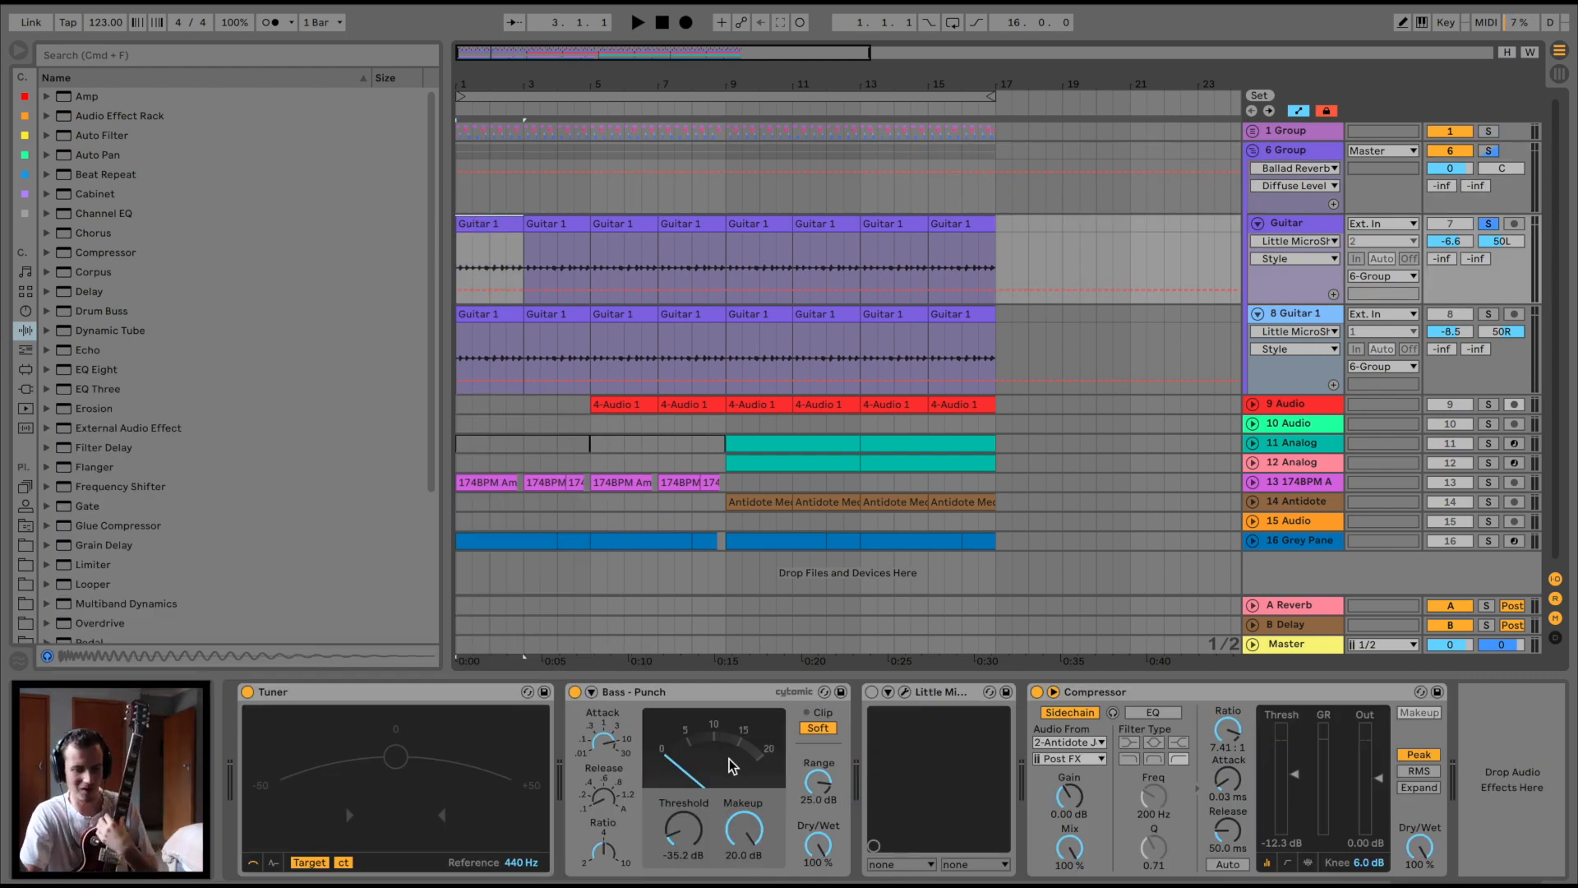
pyautogui.press('space')
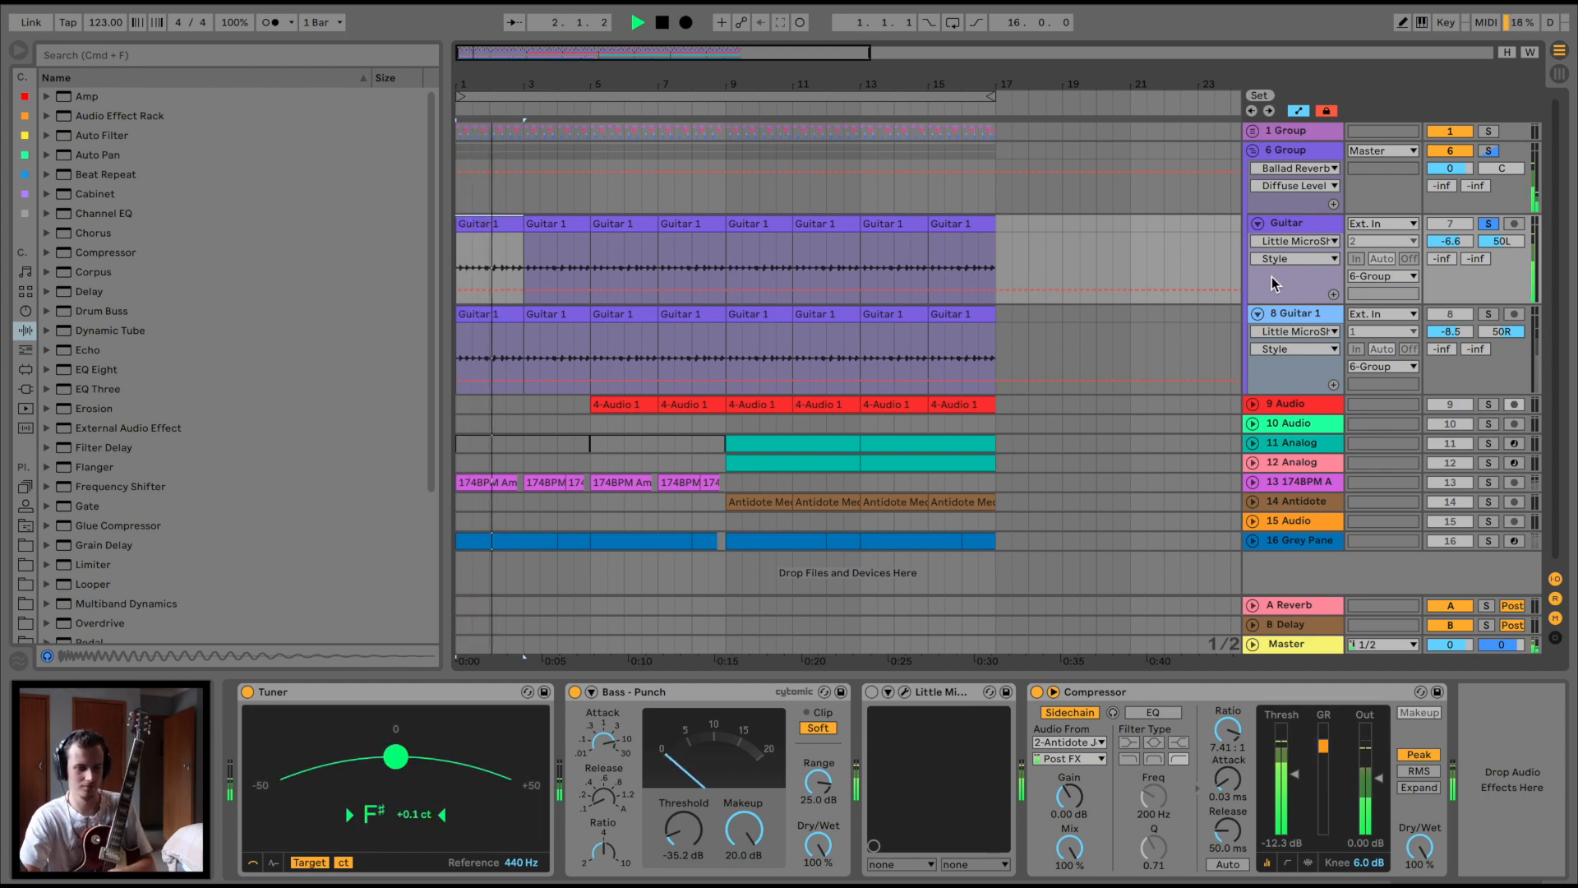
pyautogui.doubleClick(504, 219)
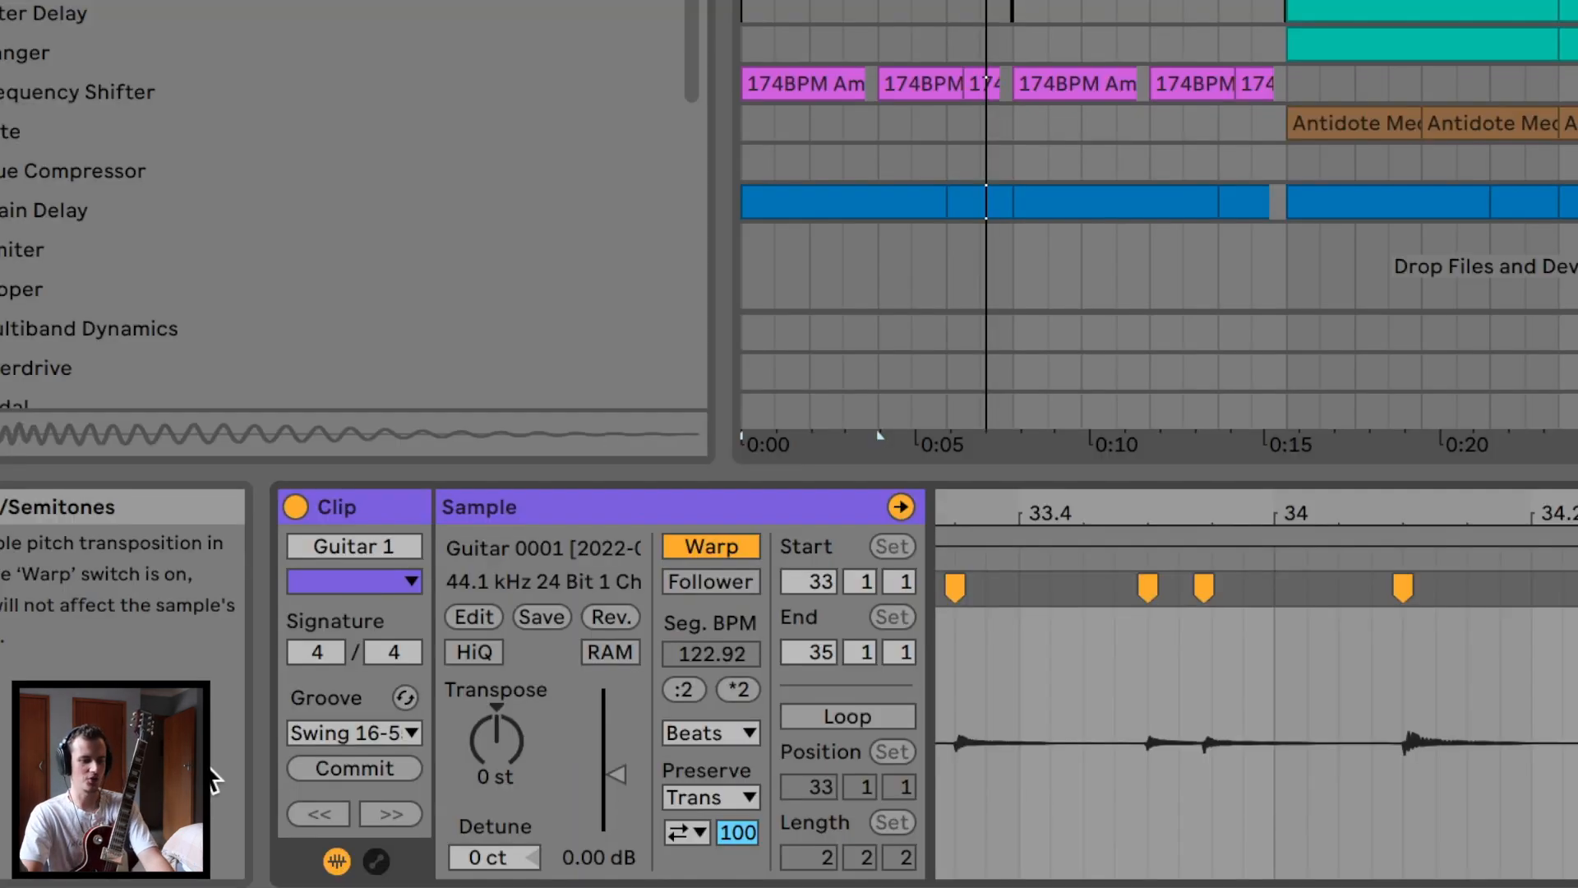
# - Locate the first Guitar clip's Swing 16-55 groove in the Core Library and view the Guitar track's effect chain
pyautogui.click(387, 732)
pyautogui.click(383, 794)
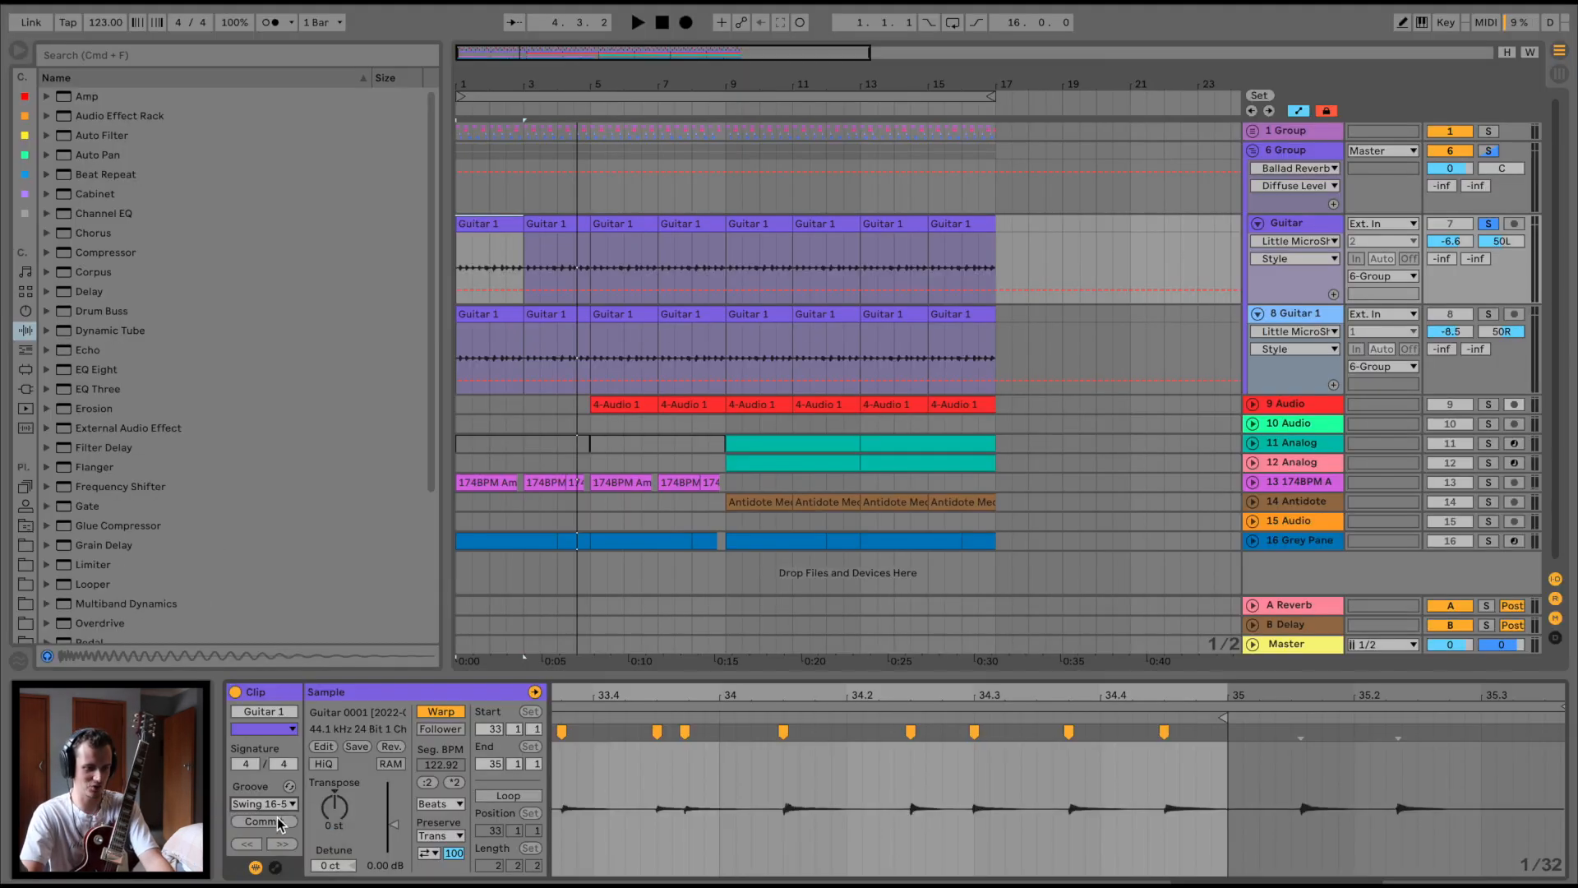
pyautogui.click(290, 788)
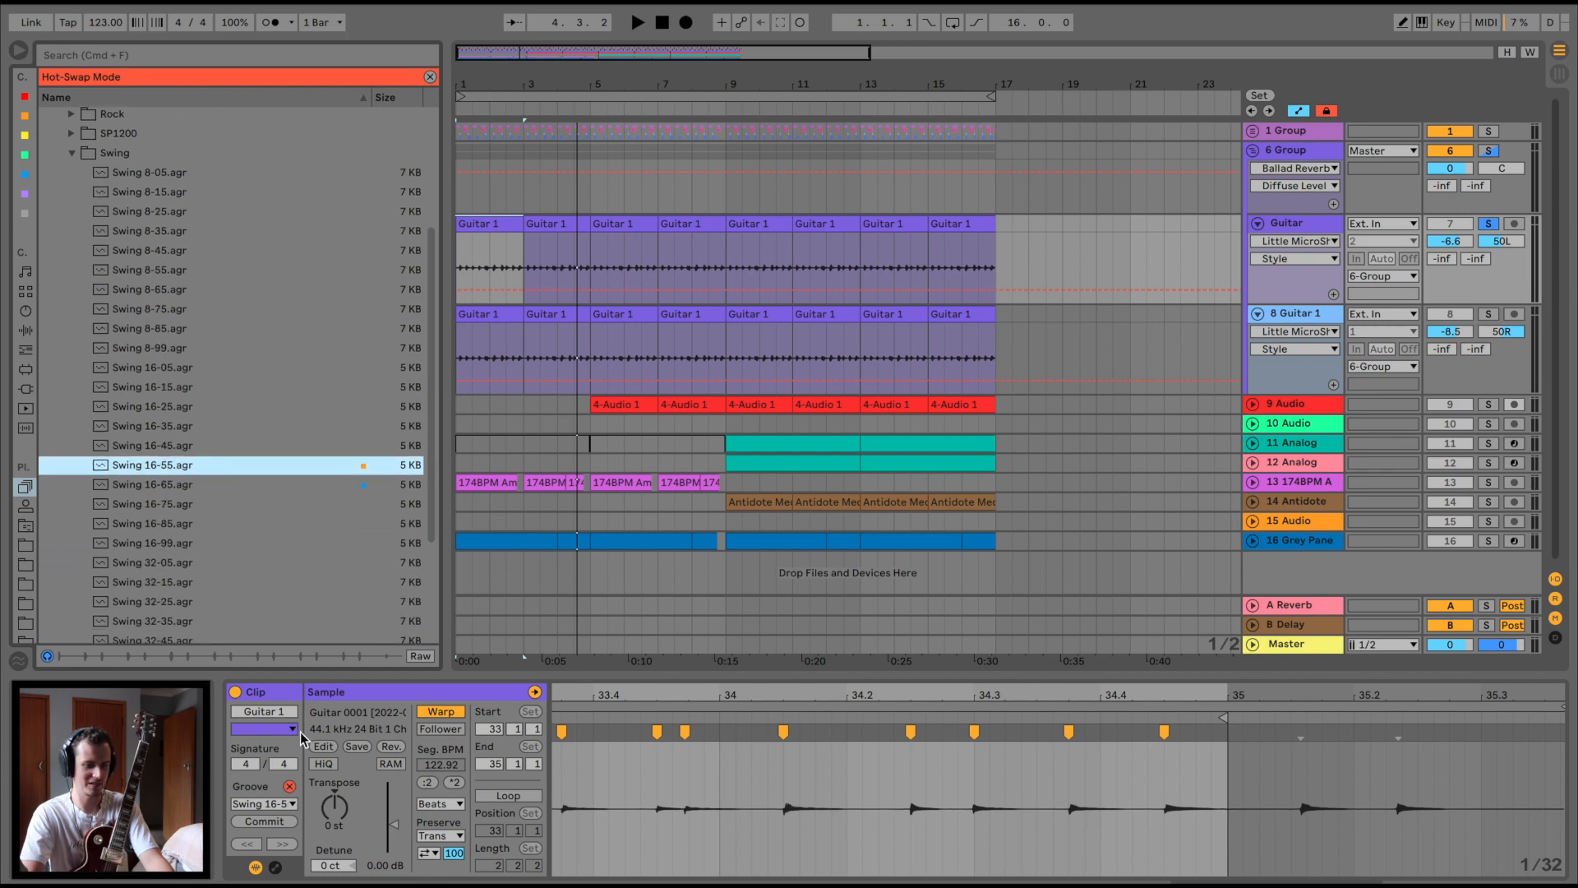
pyautogui.click(1309, 207)
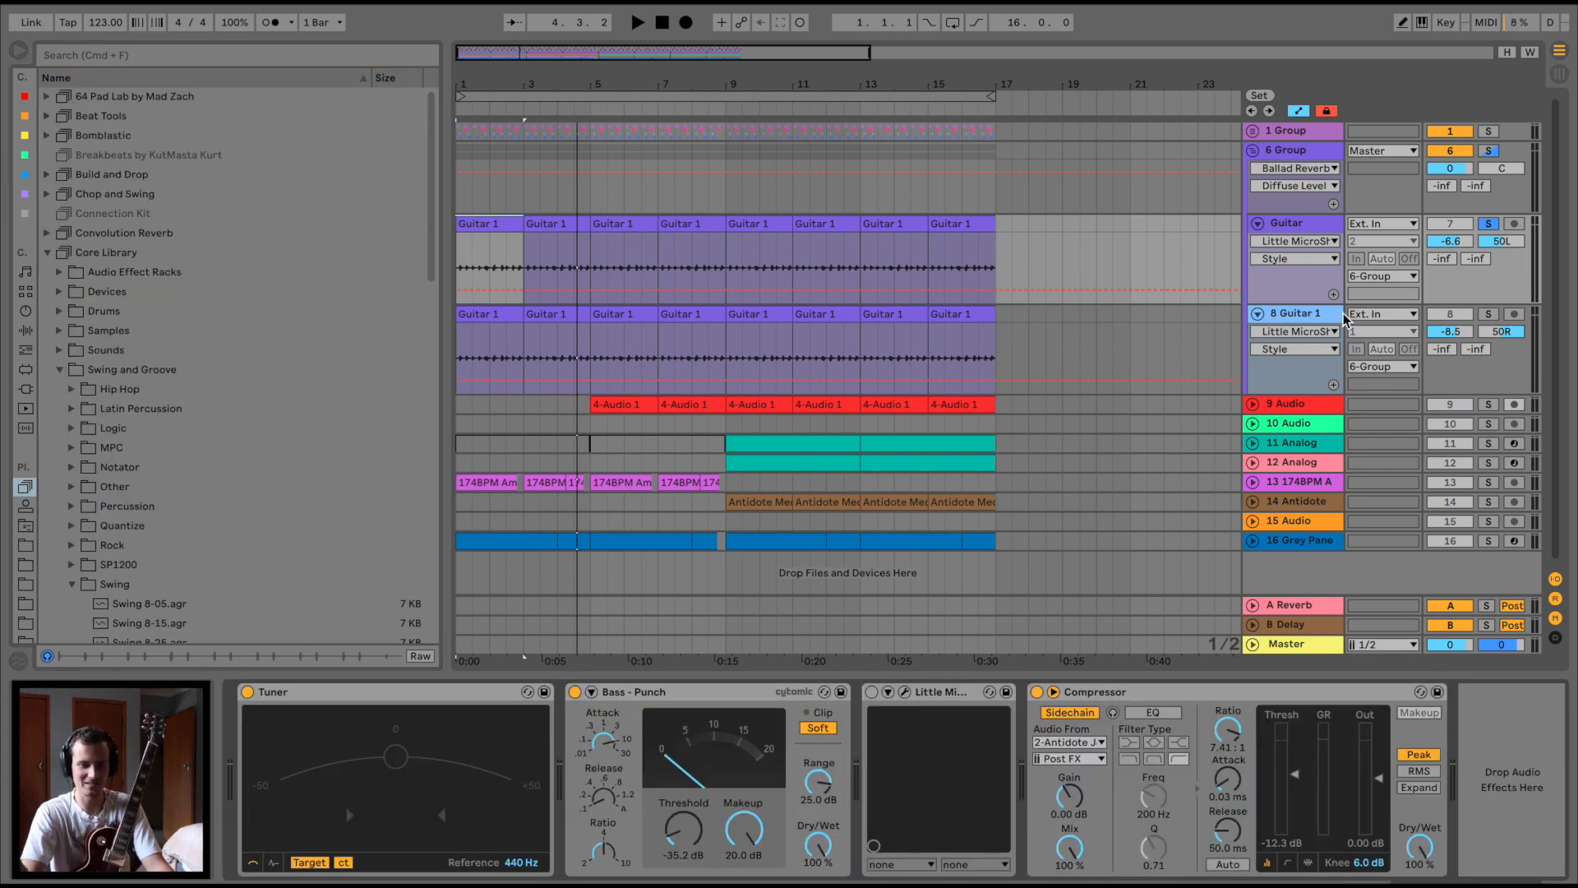
# - Play the 8 Guitar 1 track soloed and open the sample settings of its first clip
pyautogui.click(1311, 315)
pyautogui.press('space')
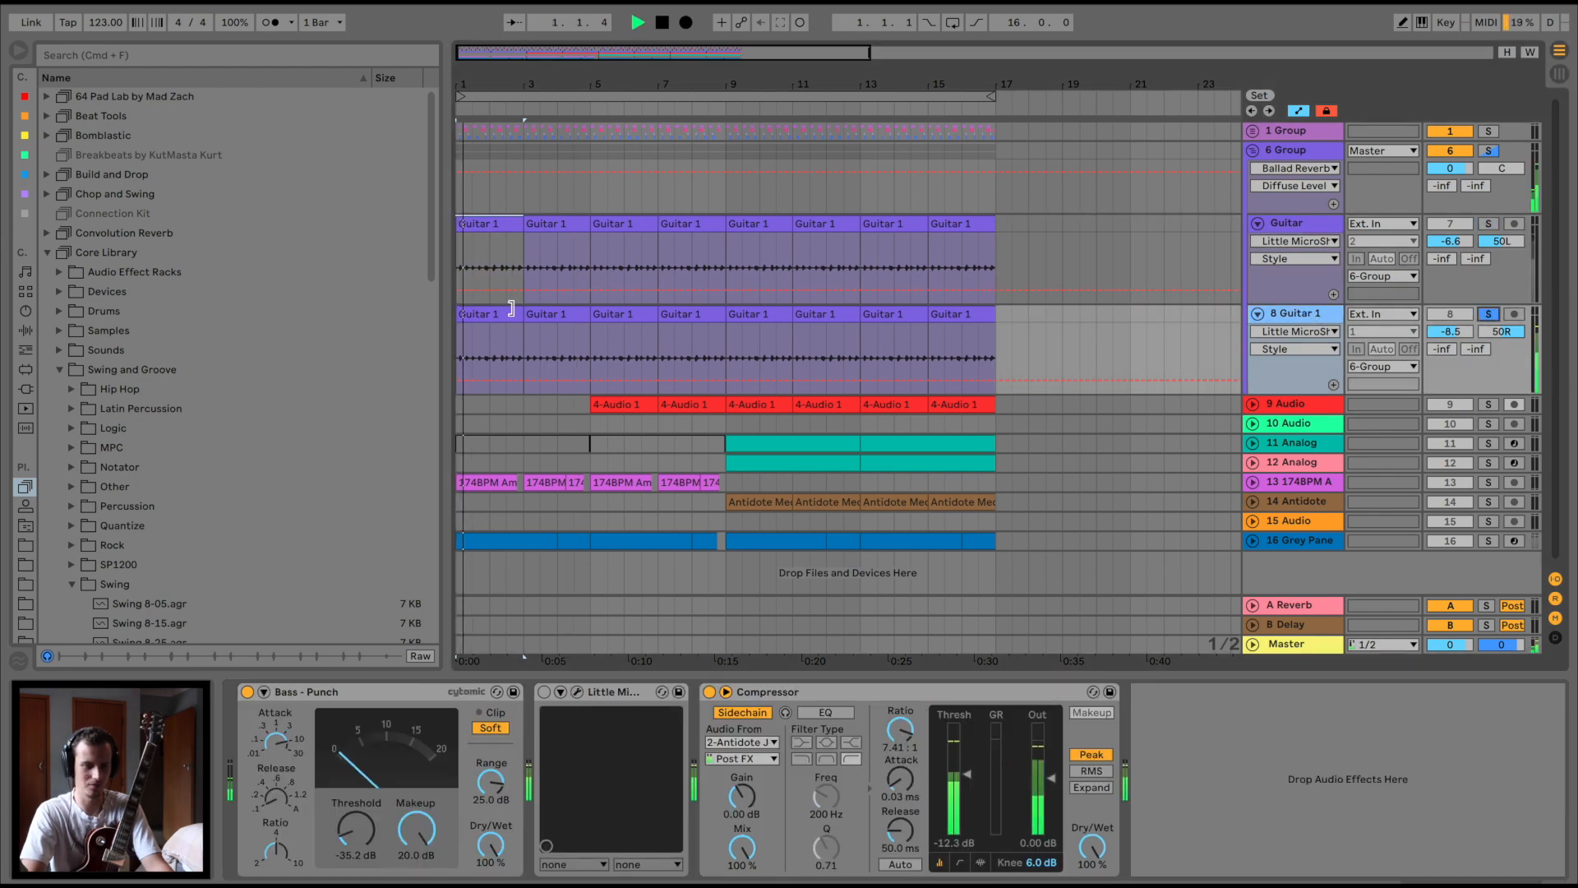
pyautogui.click(502, 312)
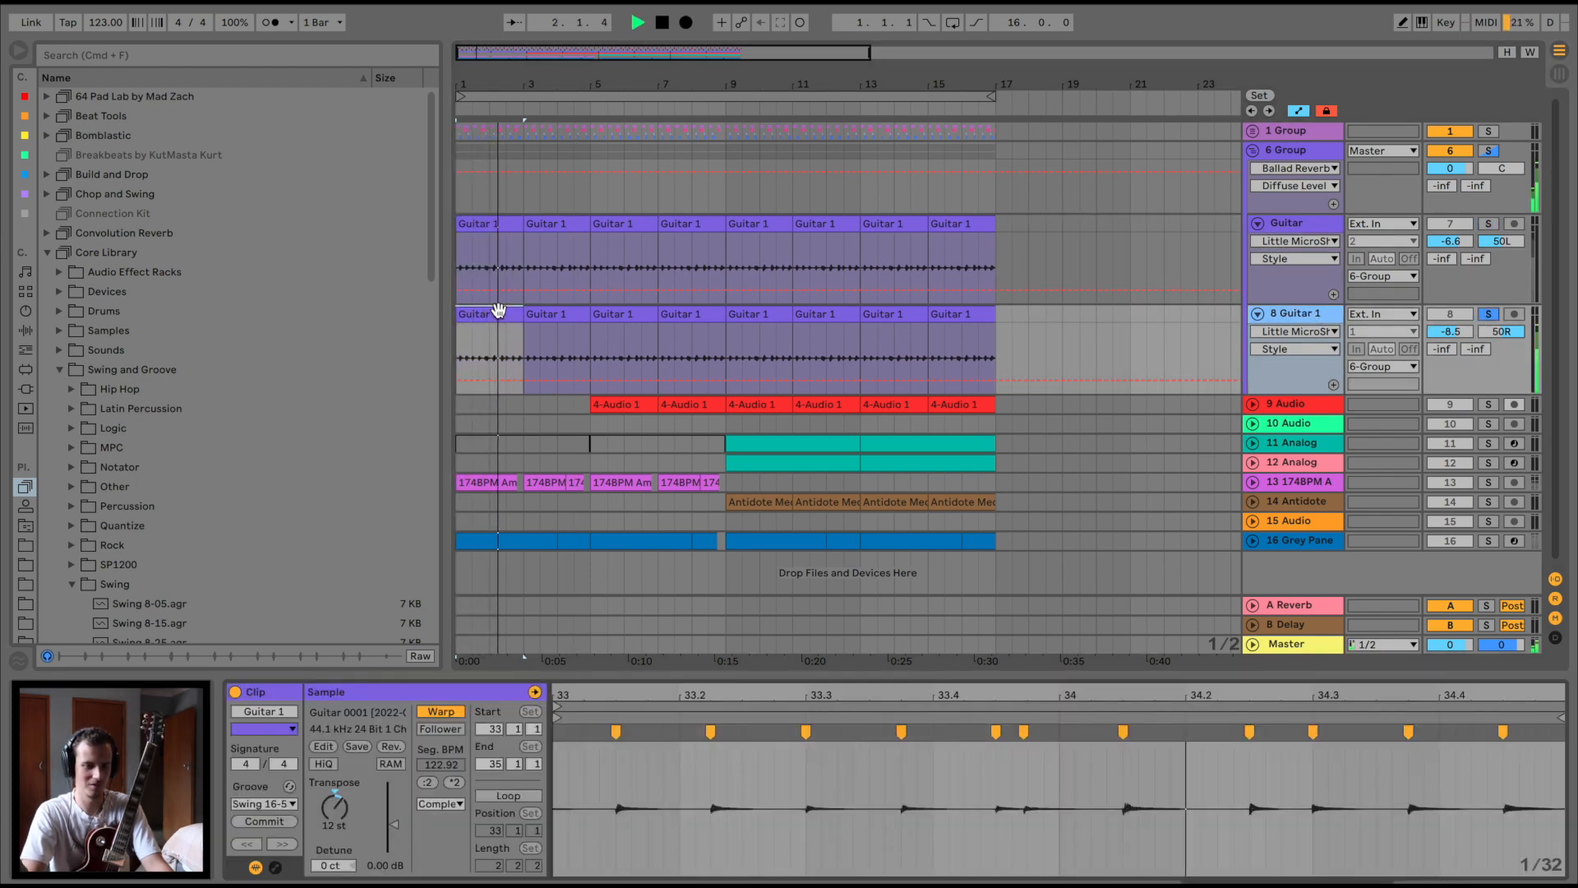
pyautogui.press('space')
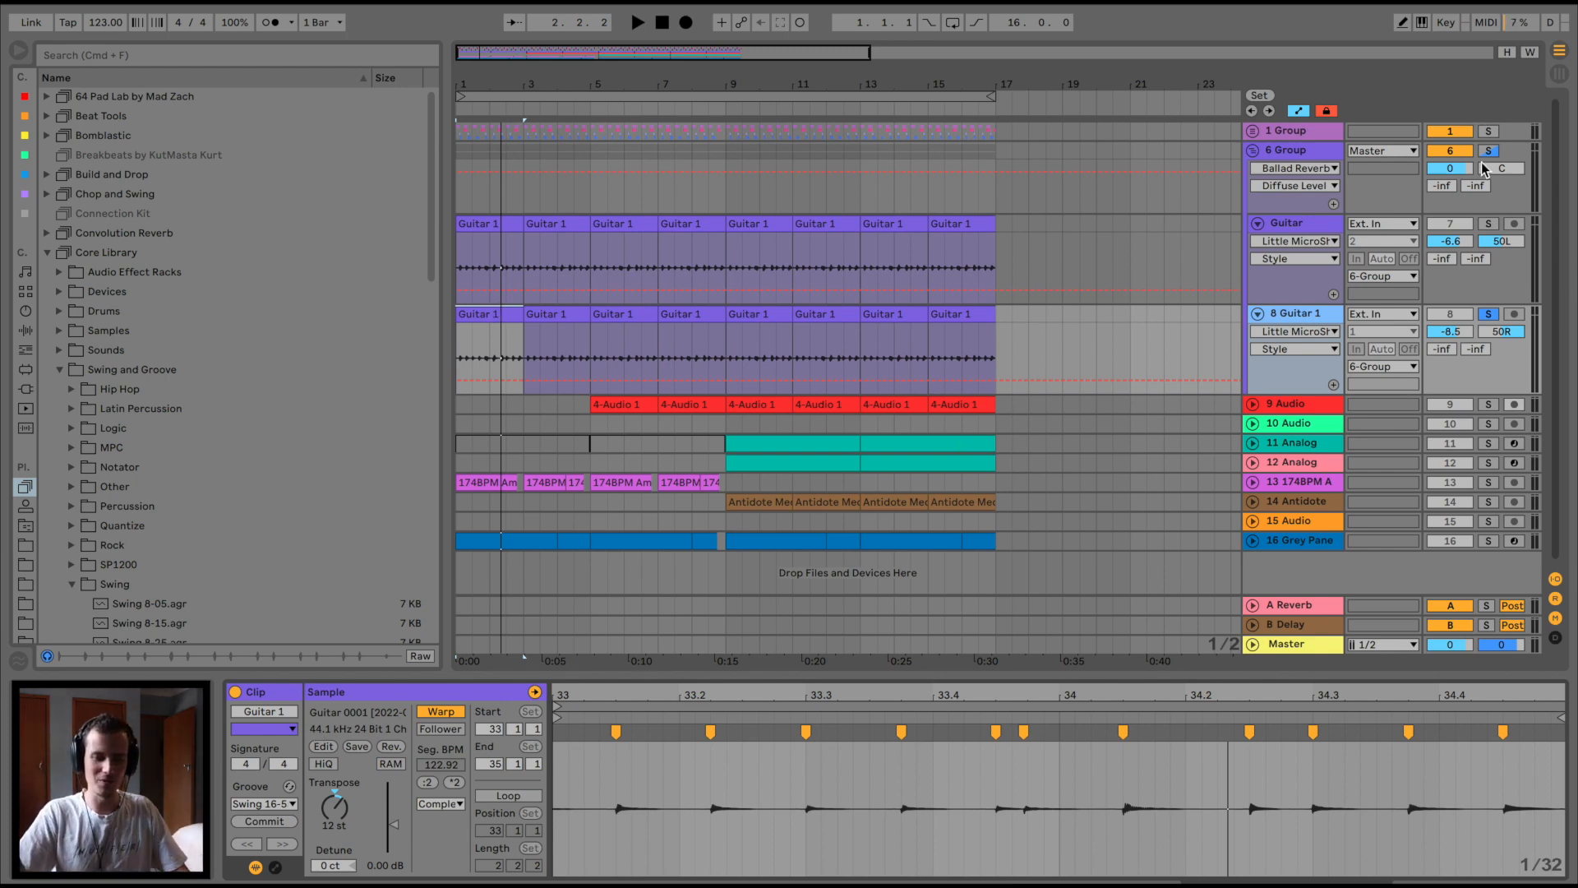
# - Play both guitar tracks together through the soloed 6 Group, and fold the group and unfold track 9
pyautogui.press('space')
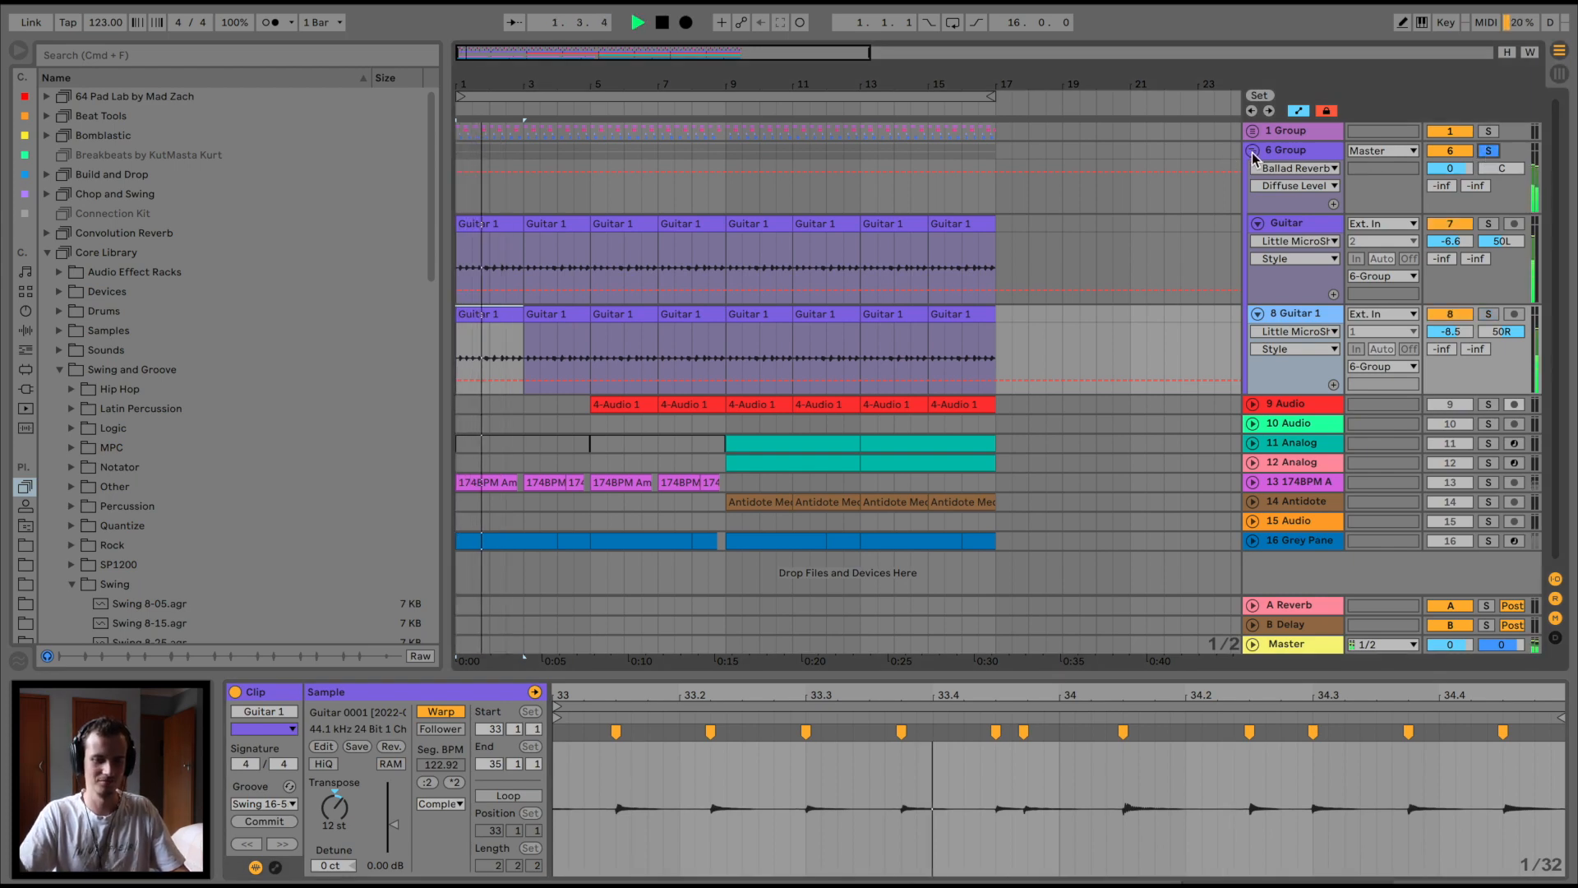
pyautogui.click(1252, 152)
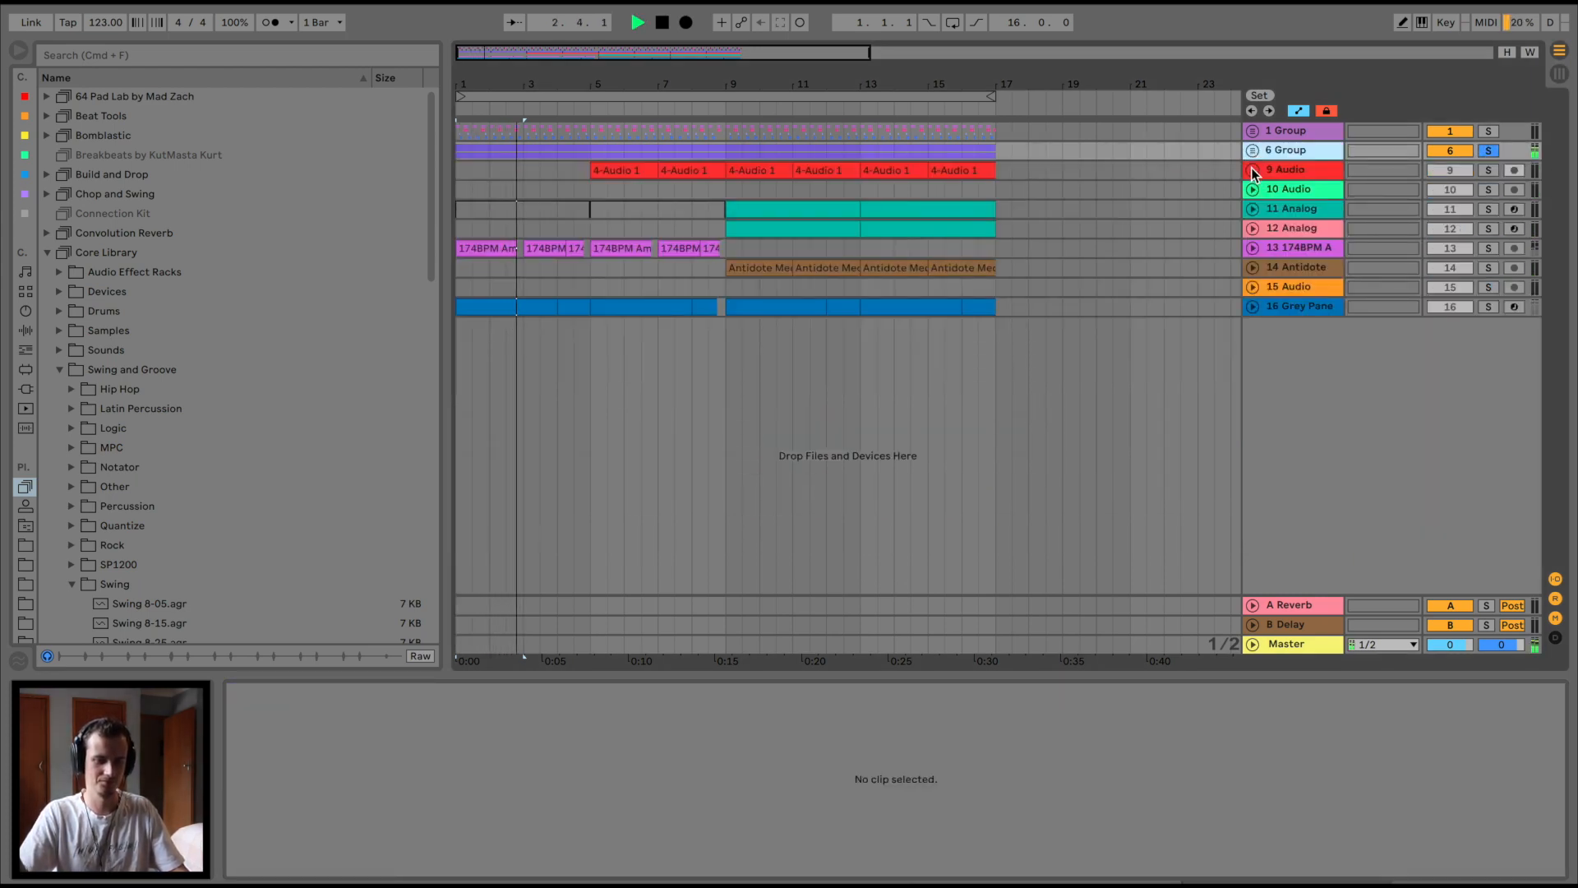
pyautogui.click(1252, 171)
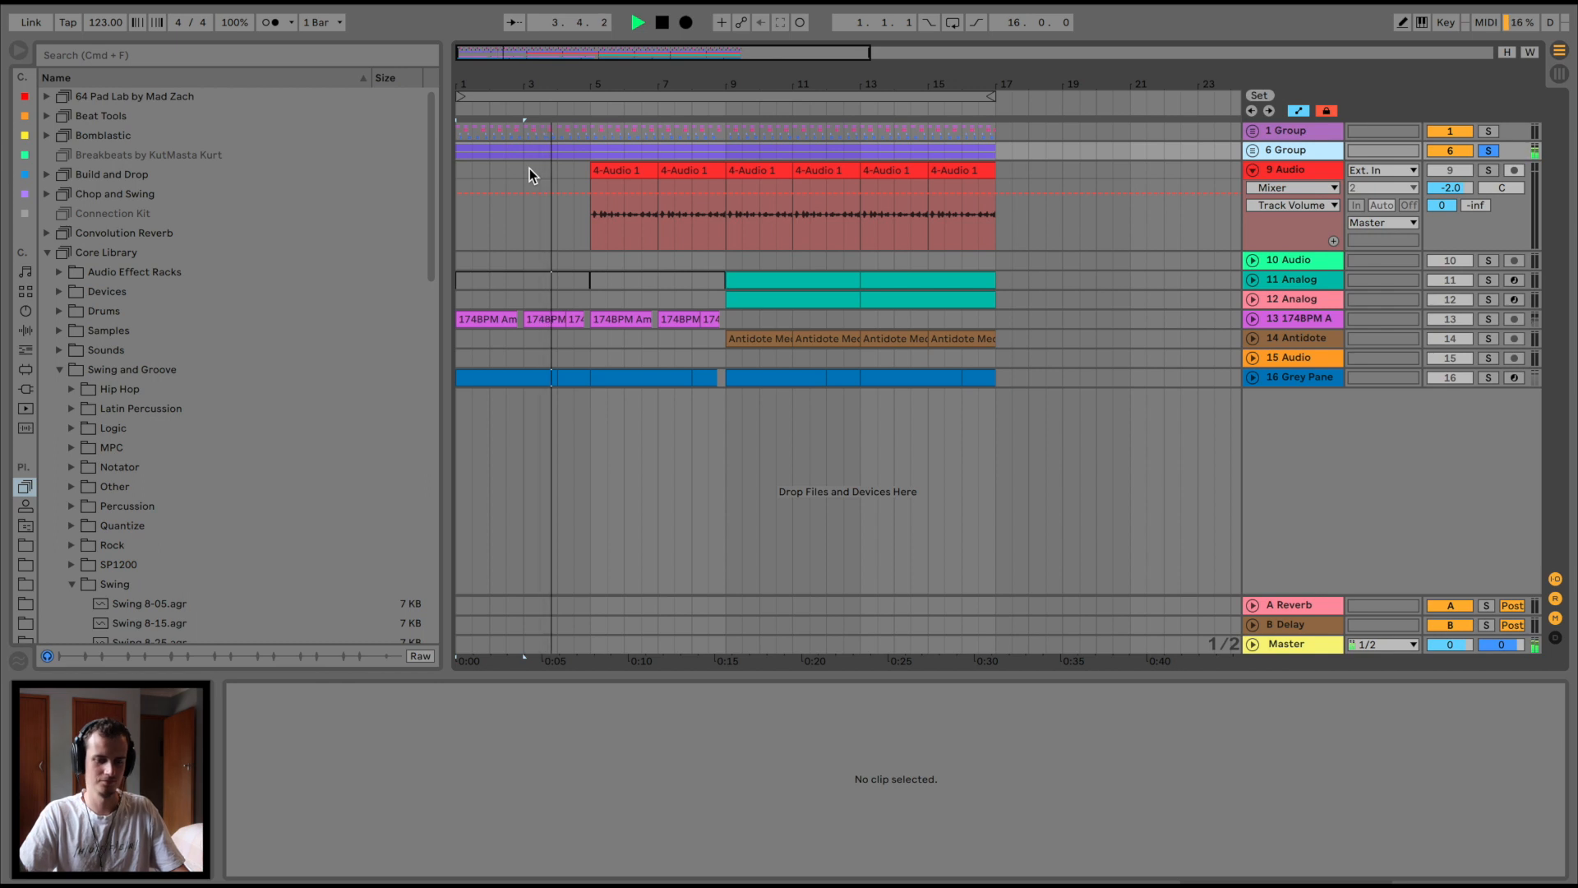
pyautogui.press('space')
# - Inspect the first clip and effect chain of track 9 and play the track soloed with the 6 Group
pyautogui.click(598, 171)
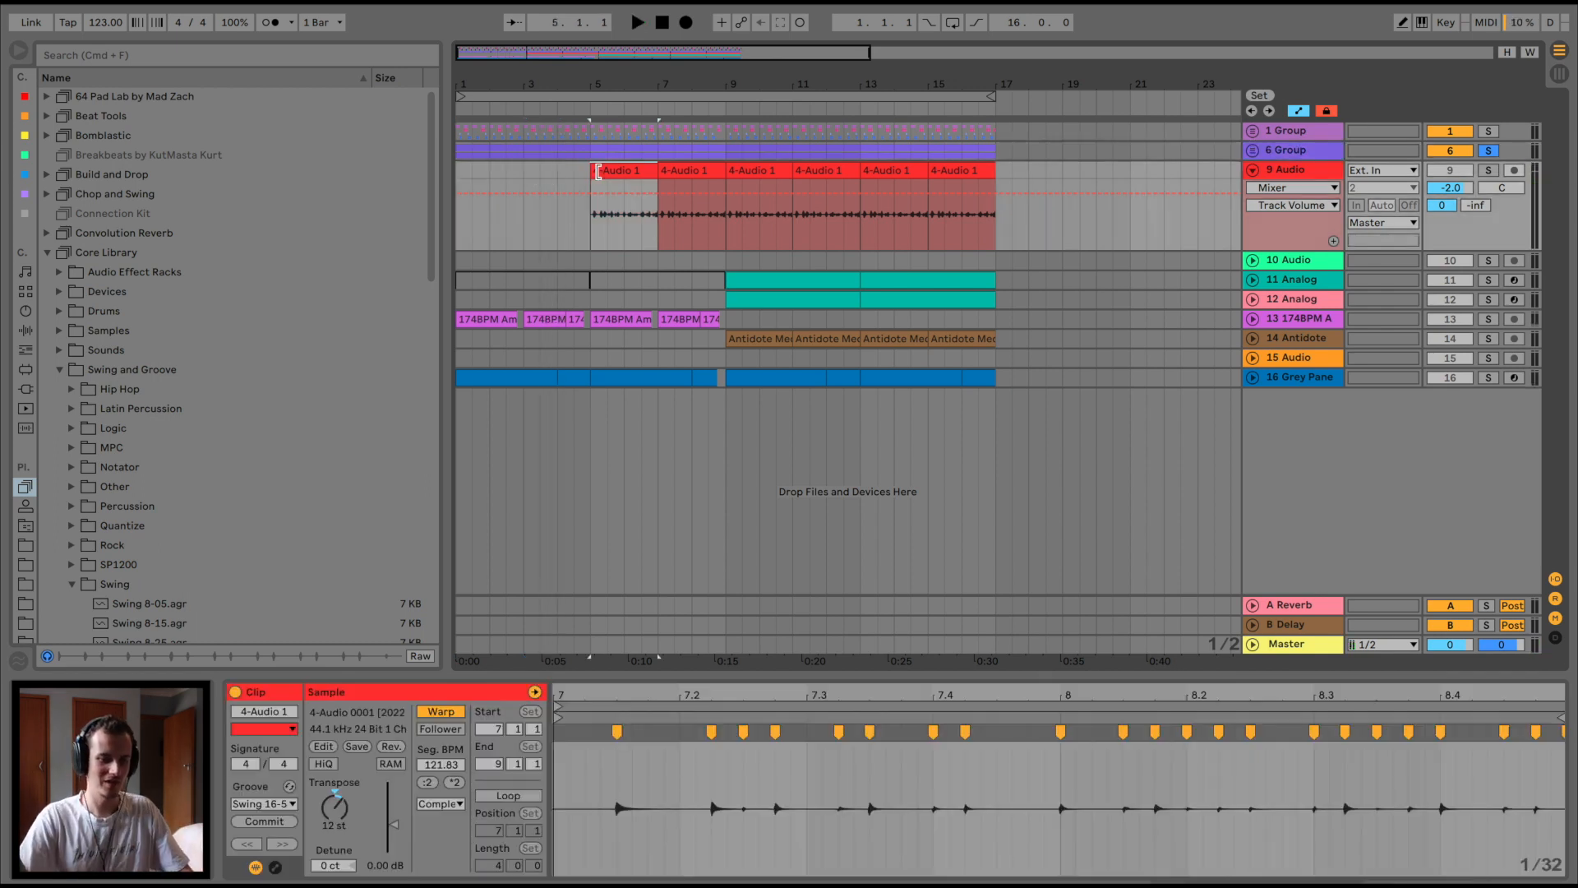
pyautogui.click(1334, 170)
pyautogui.hscroll(3, 881, 758)
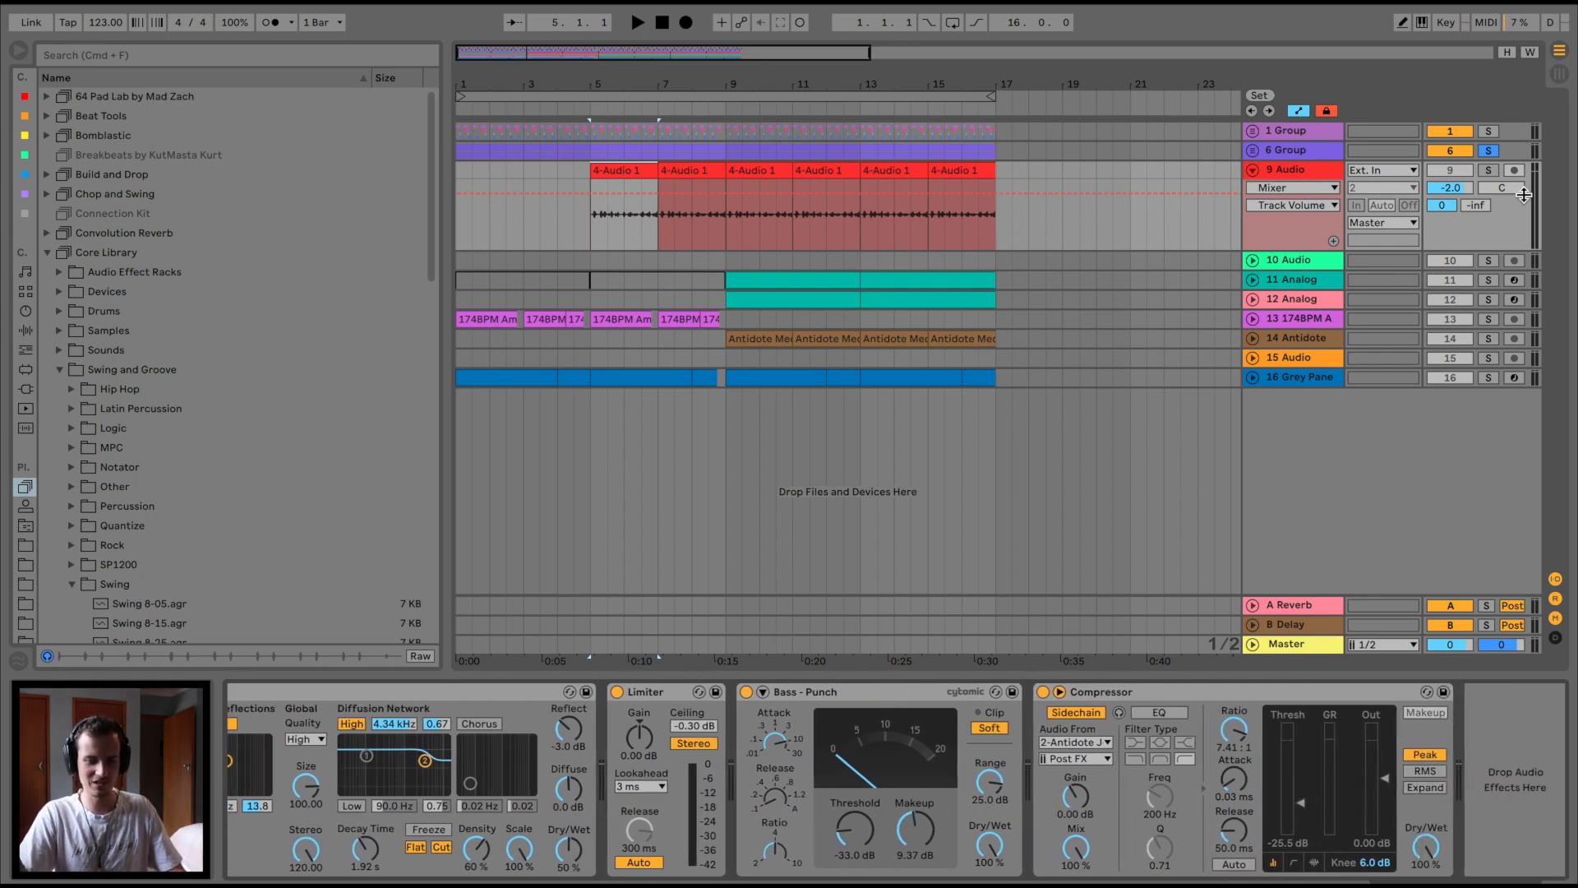
pyautogui.click(1489, 170)
pyautogui.press('space')
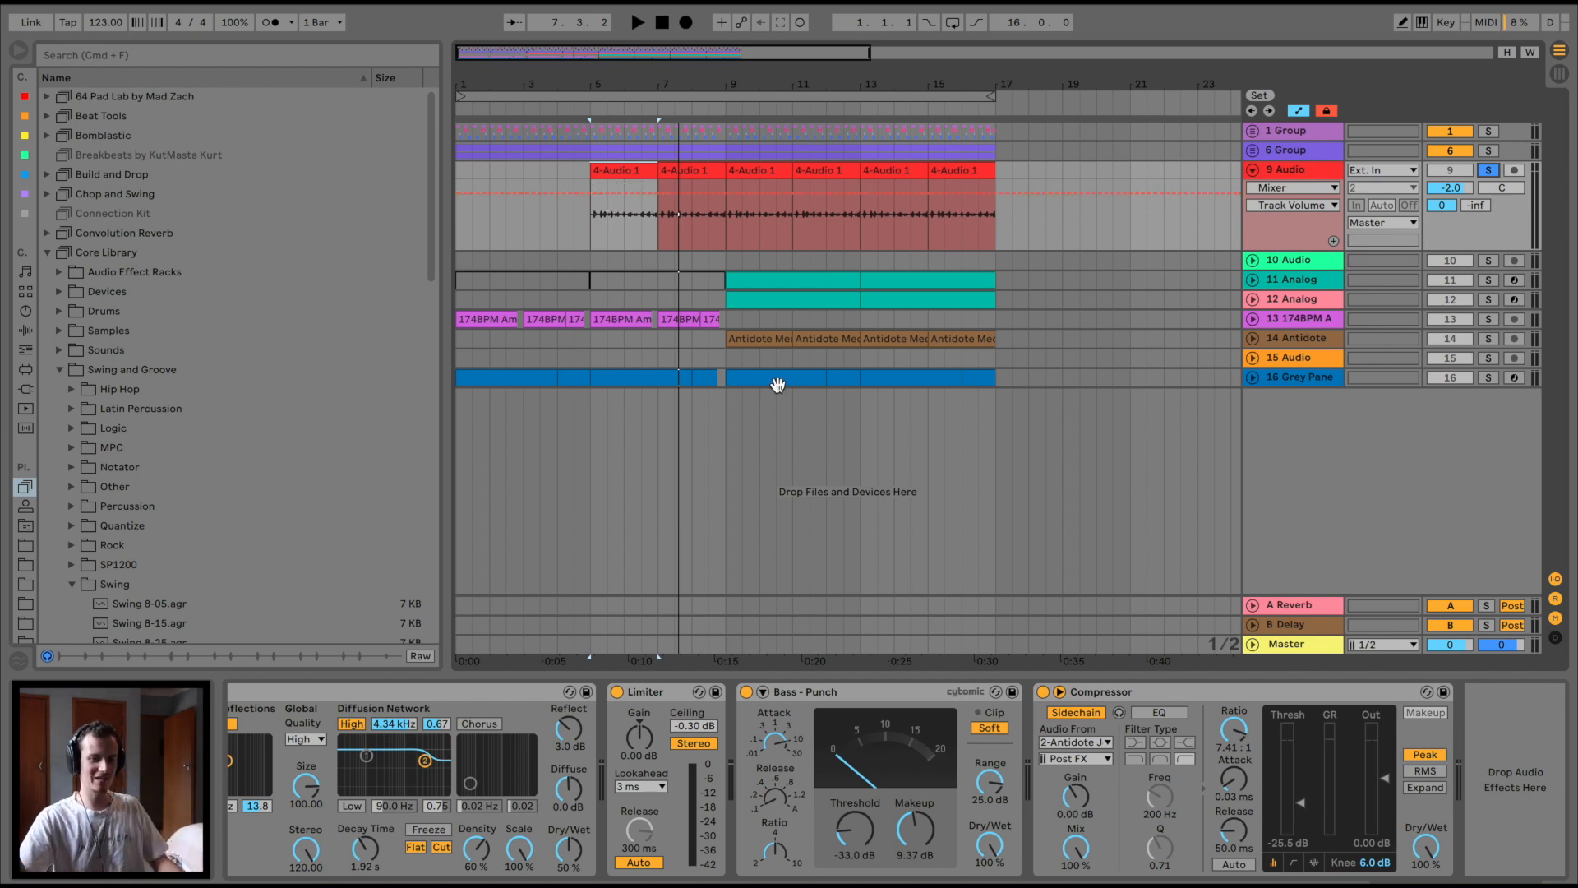
# - Fold track 9 and move the Grey Panel Bass track directly beneath it
pyautogui.click(1253, 170)
pyautogui.moveTo(1290, 305); pyautogui.dragTo(1296, 180)
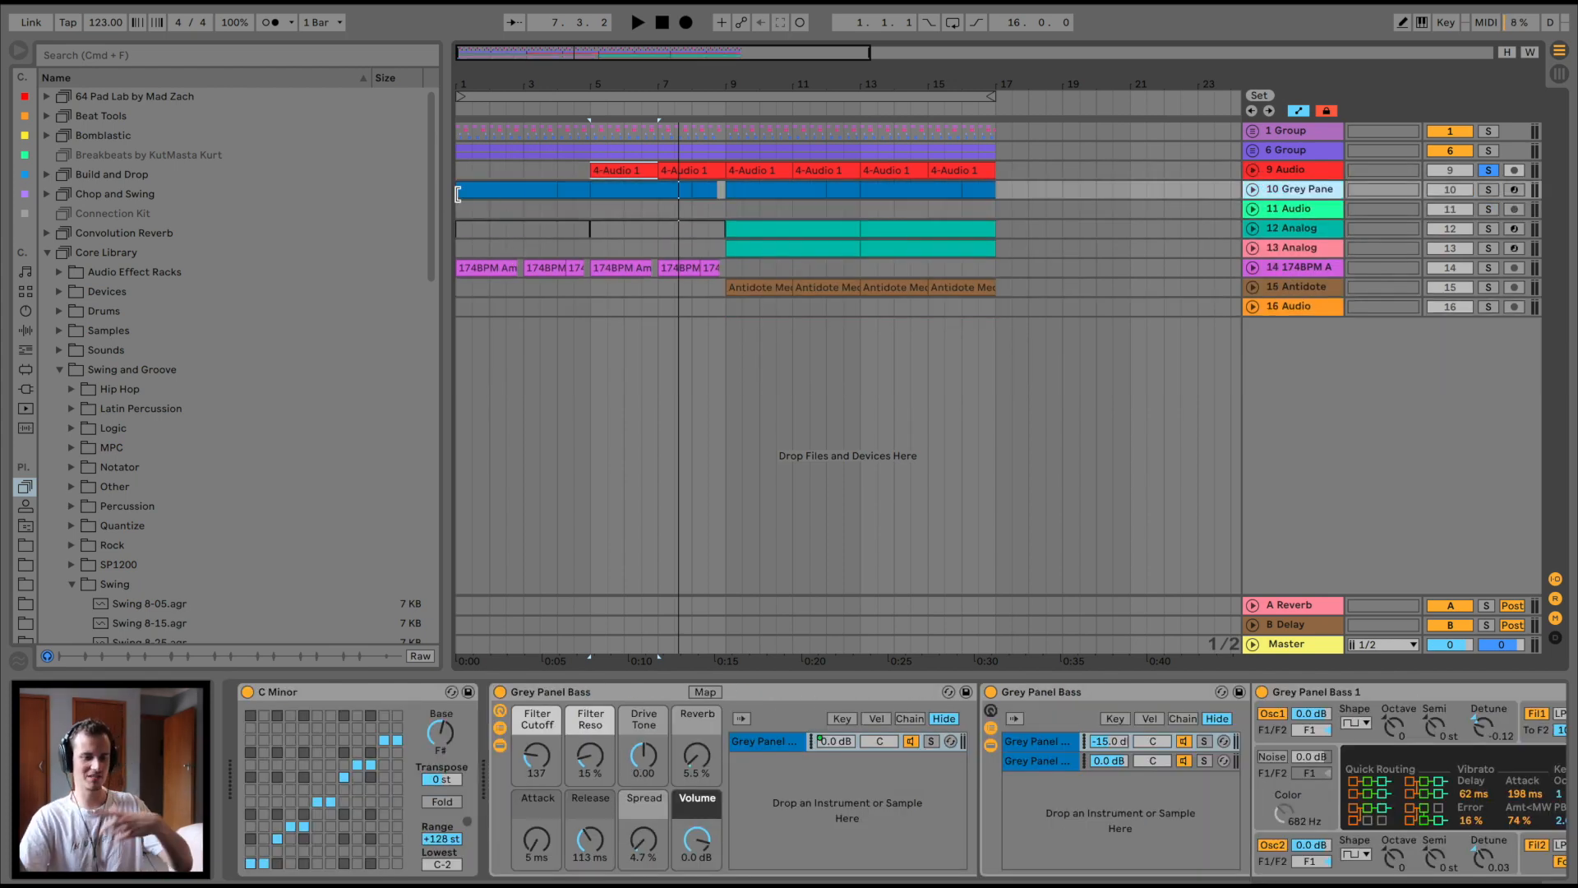
# - Unfold and solo the Grey Panel Bass track and inspect its first clip's notes and its devices
pyautogui.click(458, 193)
pyautogui.click(1253, 190)
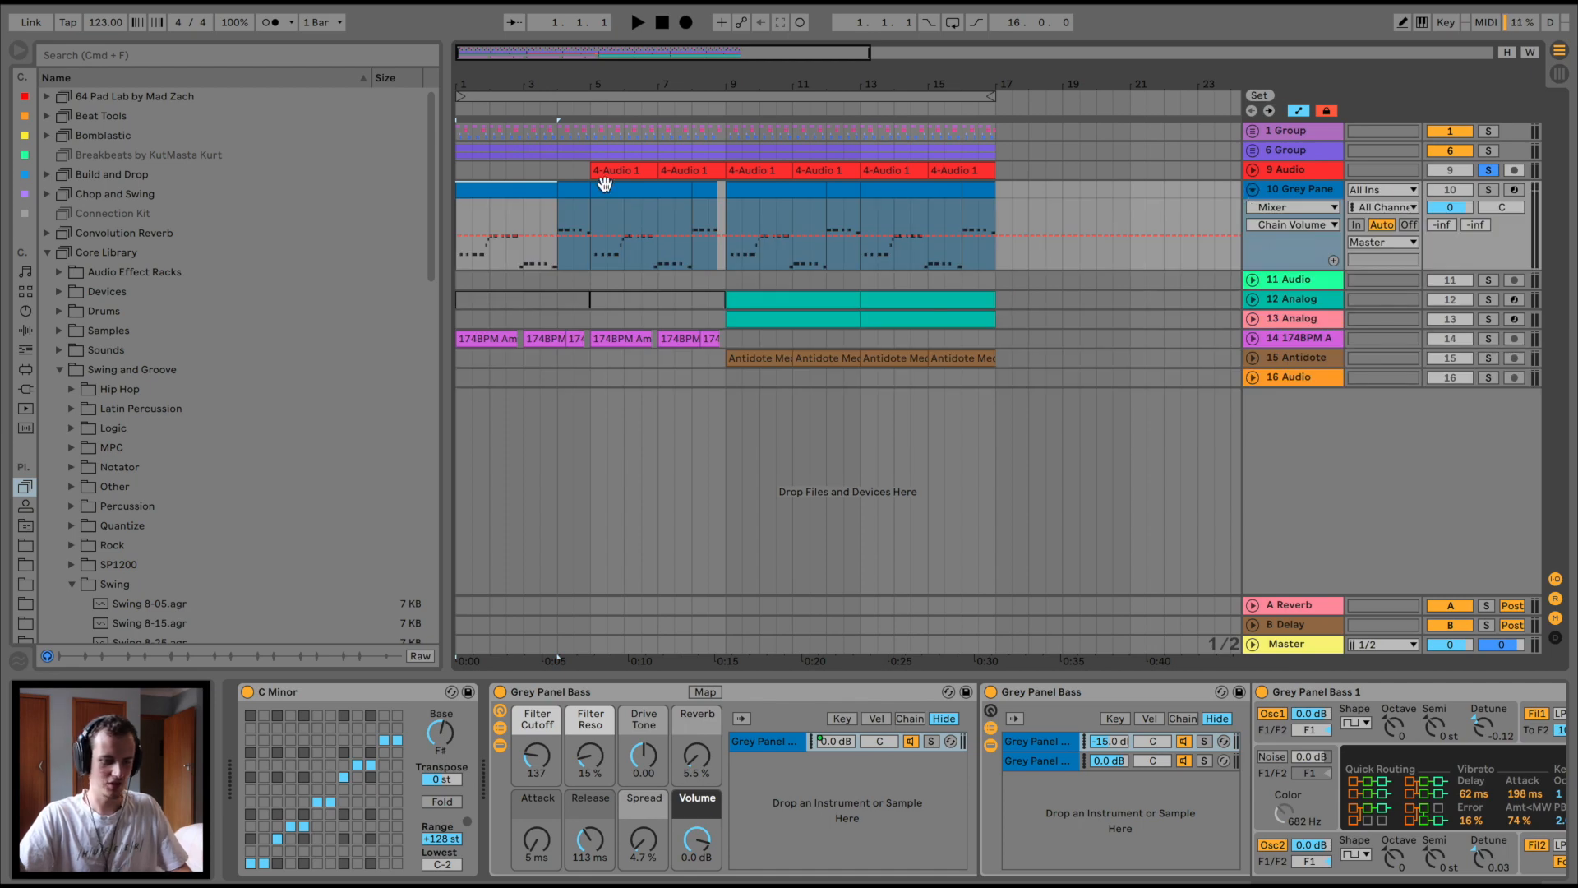
pyautogui.doubleClick(508, 190)
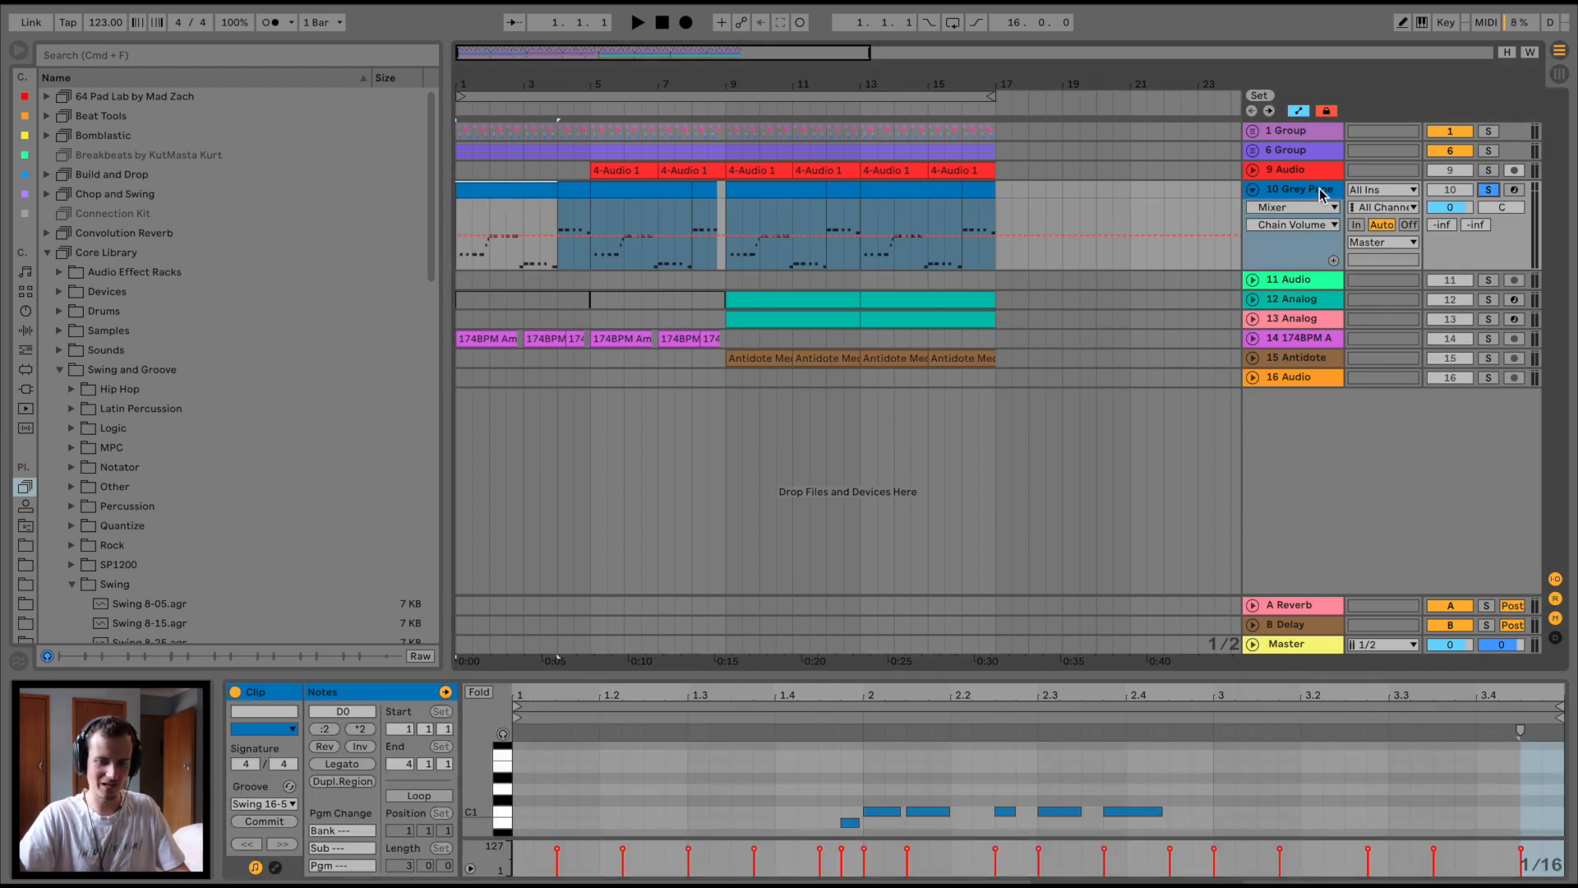
pyautogui.click(1321, 194)
# - List the Bass presets of the Analog instrument in the browser
pyautogui.click(26, 311)
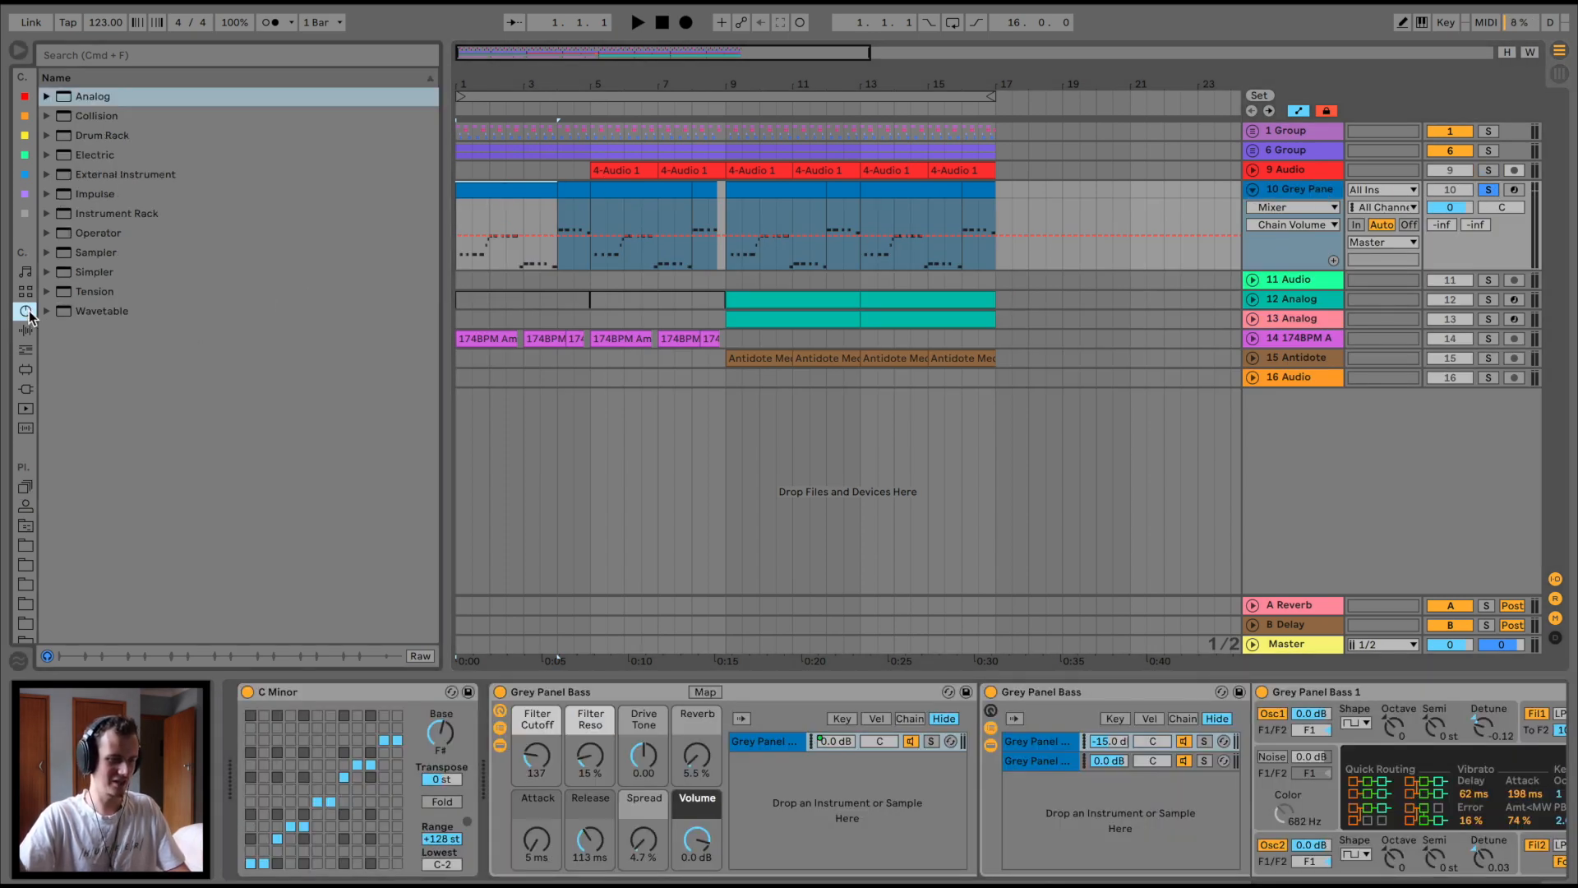
pyautogui.click(47, 97)
pyautogui.click(56, 116)
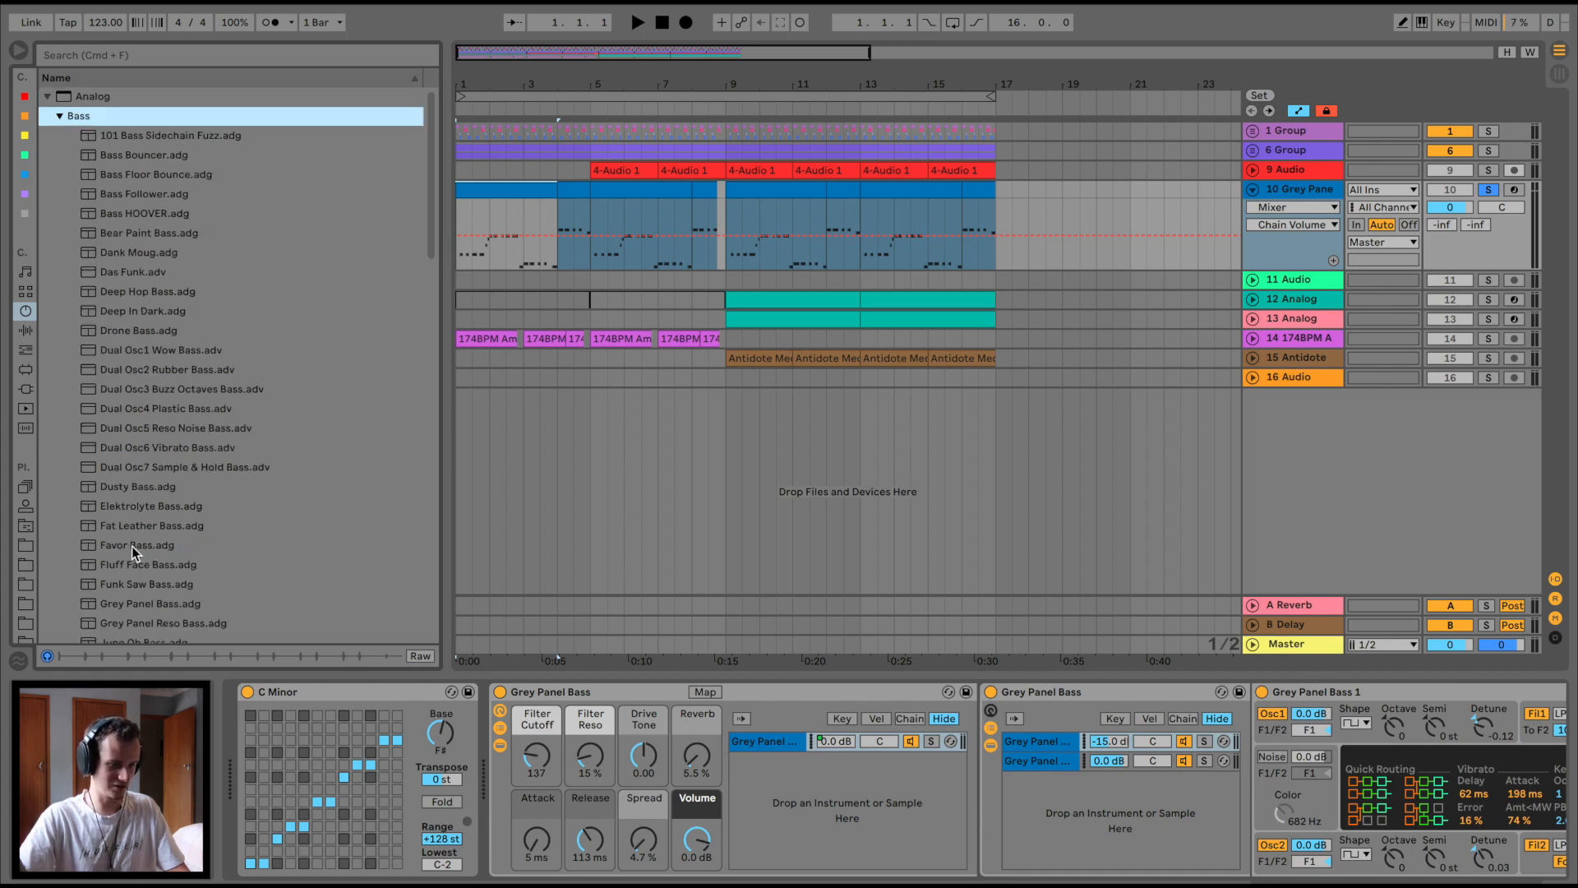
# - Consolidate the first two bass clips into one clip spanning the first four bars, and play its notes soloed
pyautogui.click(471, 184)
pyautogui.moveTo(479, 92); pyautogui.dragTo(555, 83)
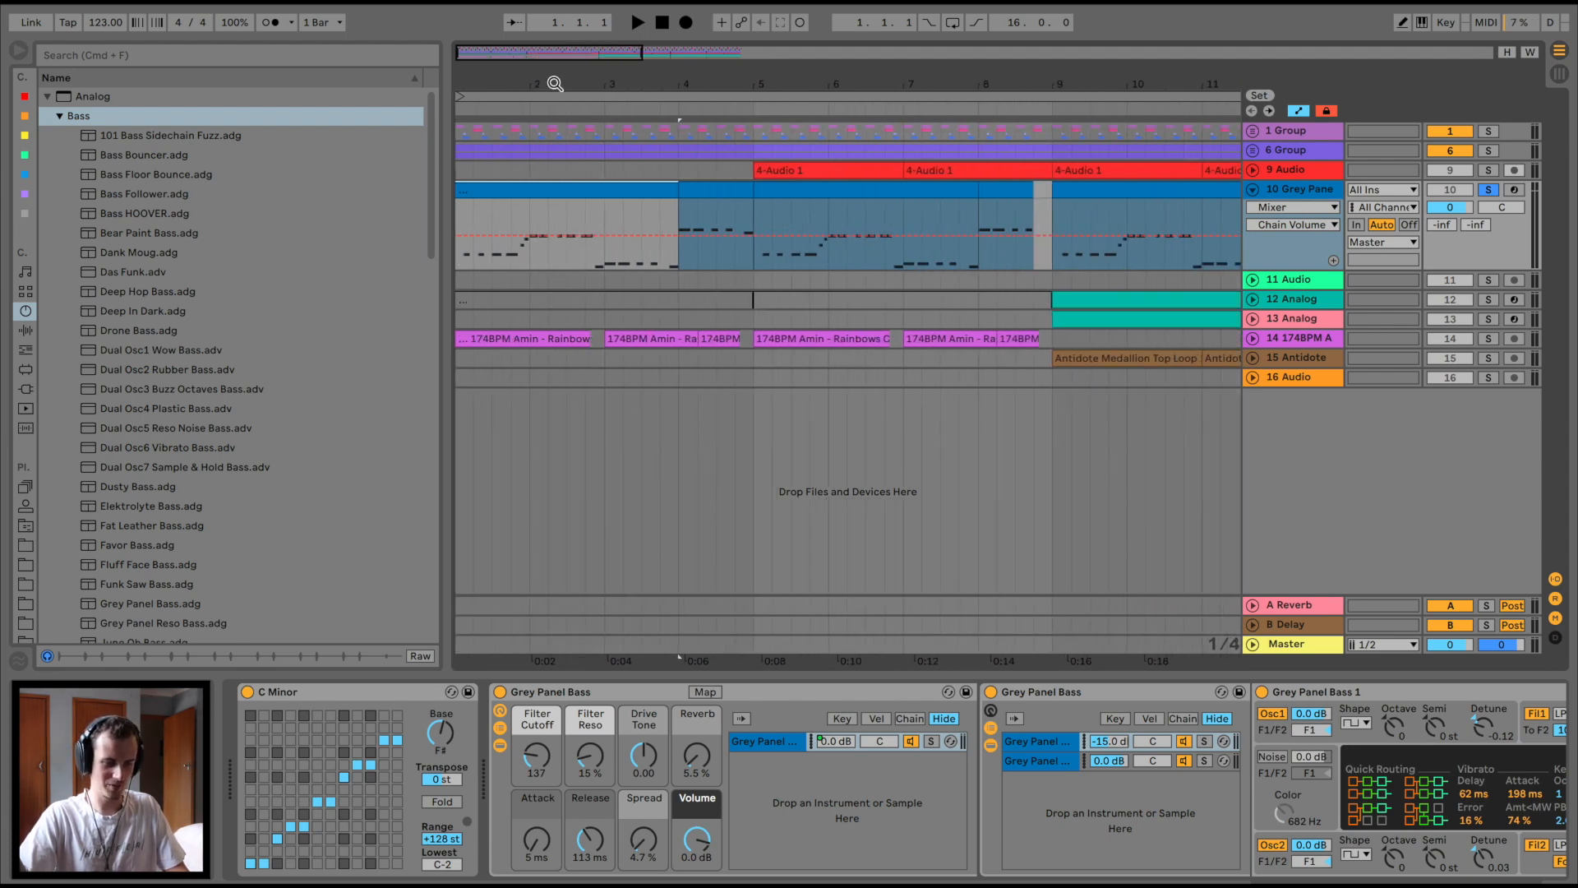
pyautogui.doubleClick(719, 191)
pyautogui.press('space')
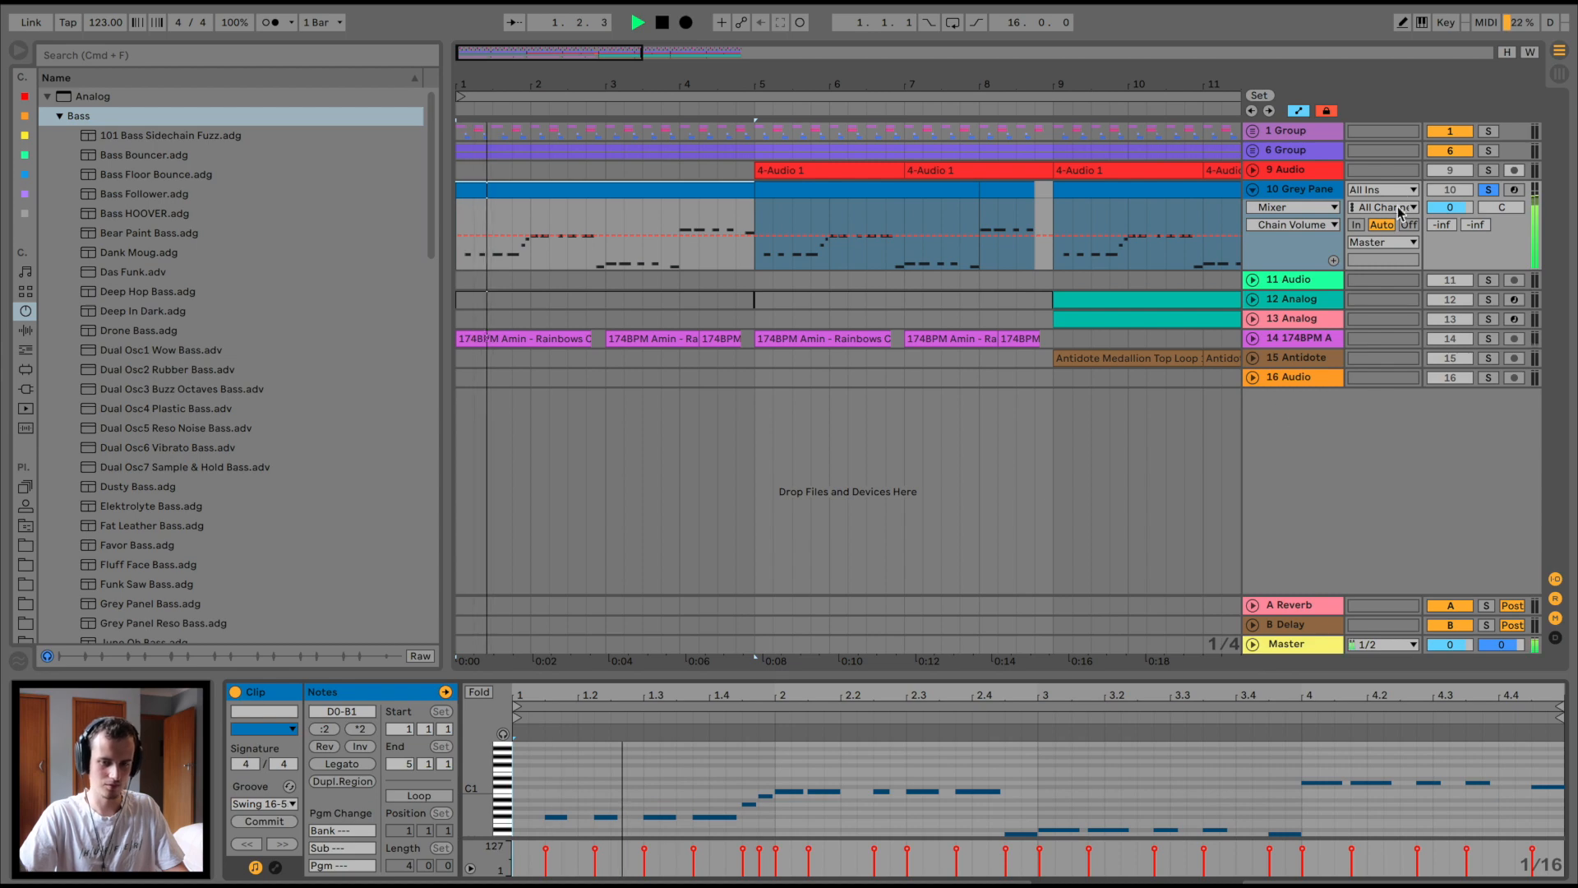
# - Enlarge the note editor to view the bass line during playback, and restore the editor's height and the arrangement overview
pyautogui.moveTo(779, 670); pyautogui.dragTo(781, 504)
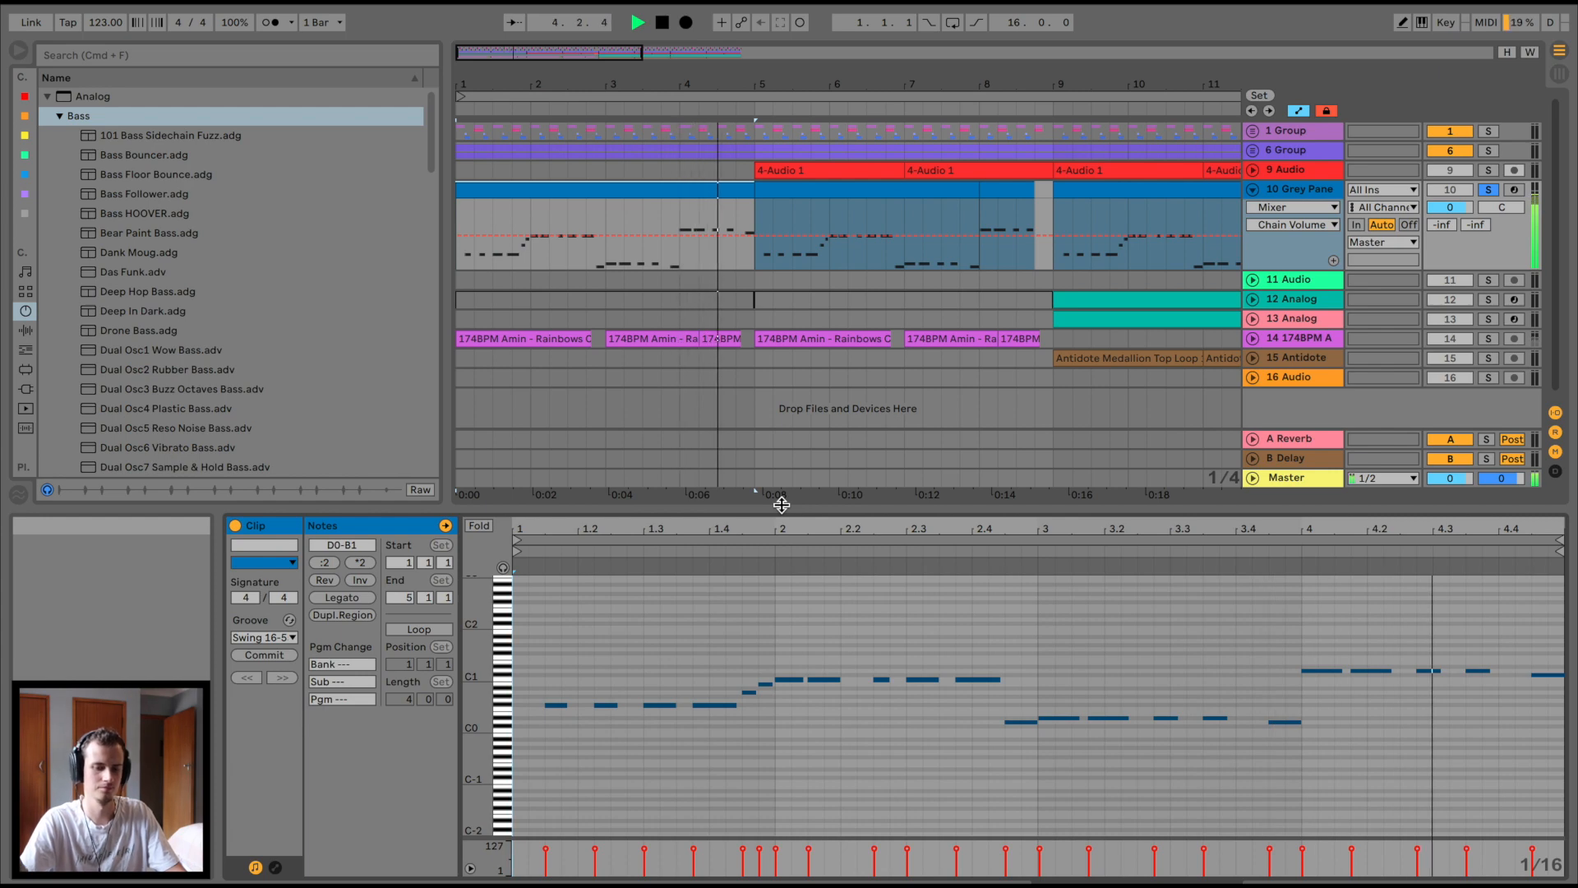
pyautogui.moveTo(781, 505); pyautogui.dragTo(781, 670)
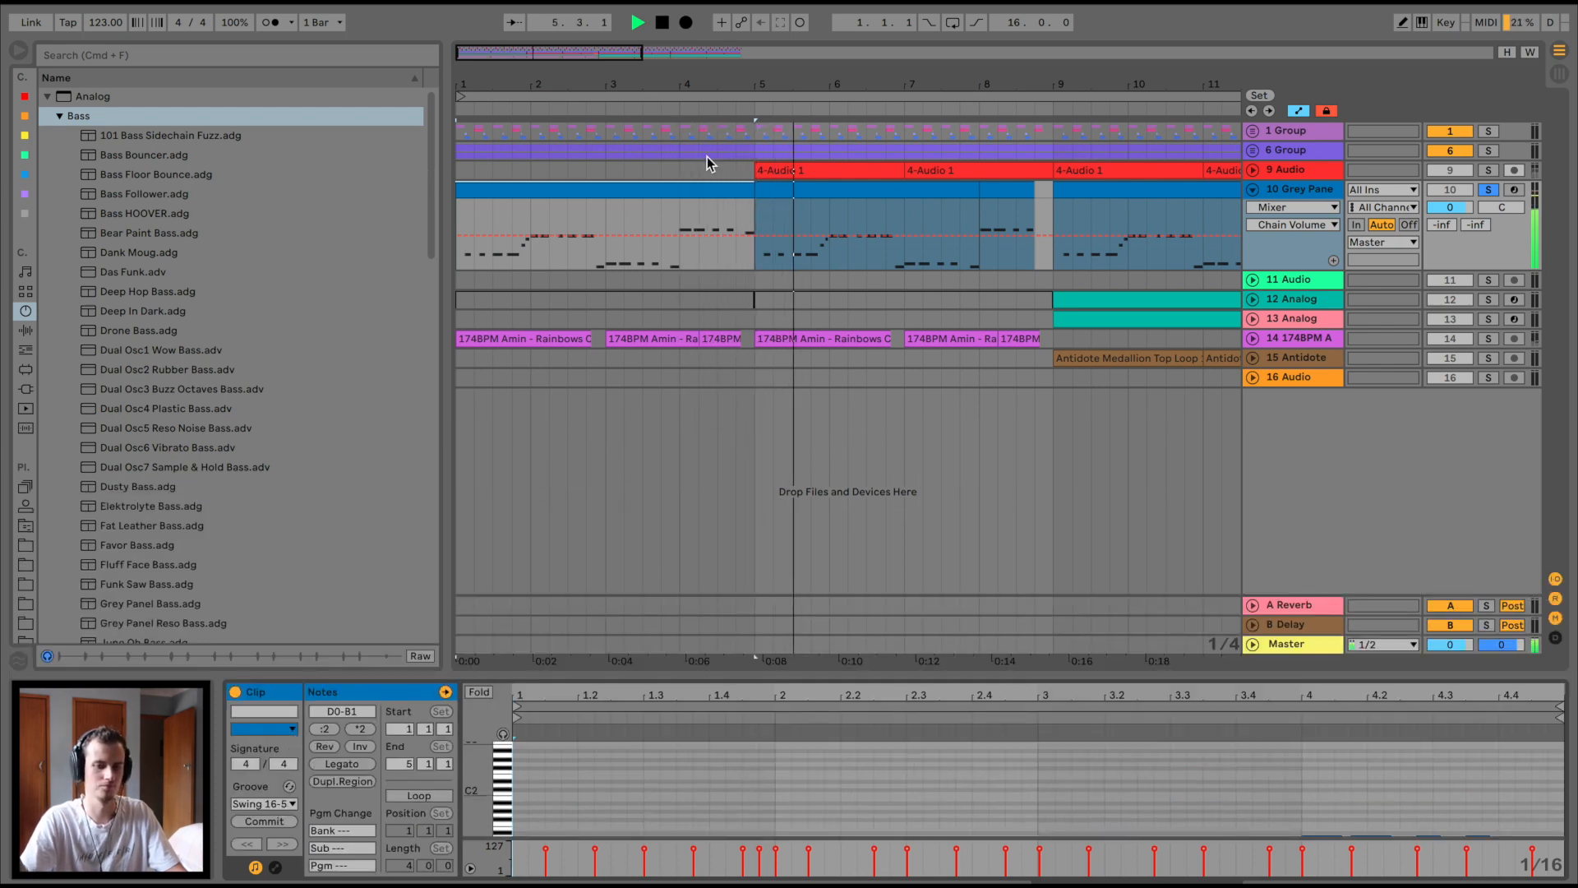
pyautogui.moveTo(747, 77); pyautogui.dragTo(627, 83)
pyautogui.press('space')
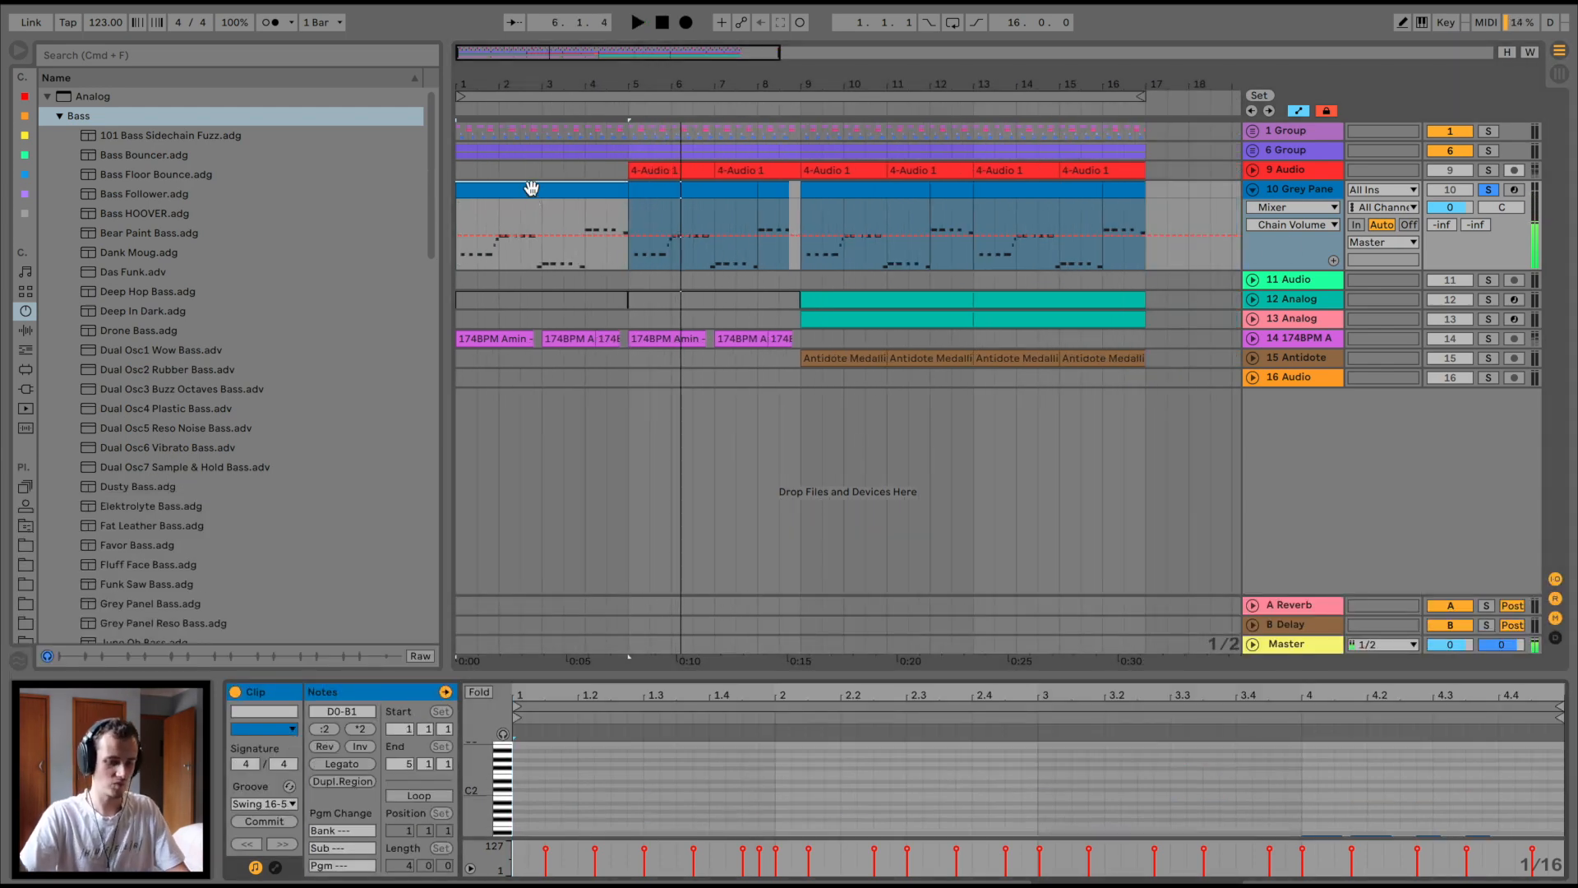
# - Assign the Swing 16-55 groove to the first bass clip and play the bass soloed together with the 1 Group
pyautogui.click(275, 805)
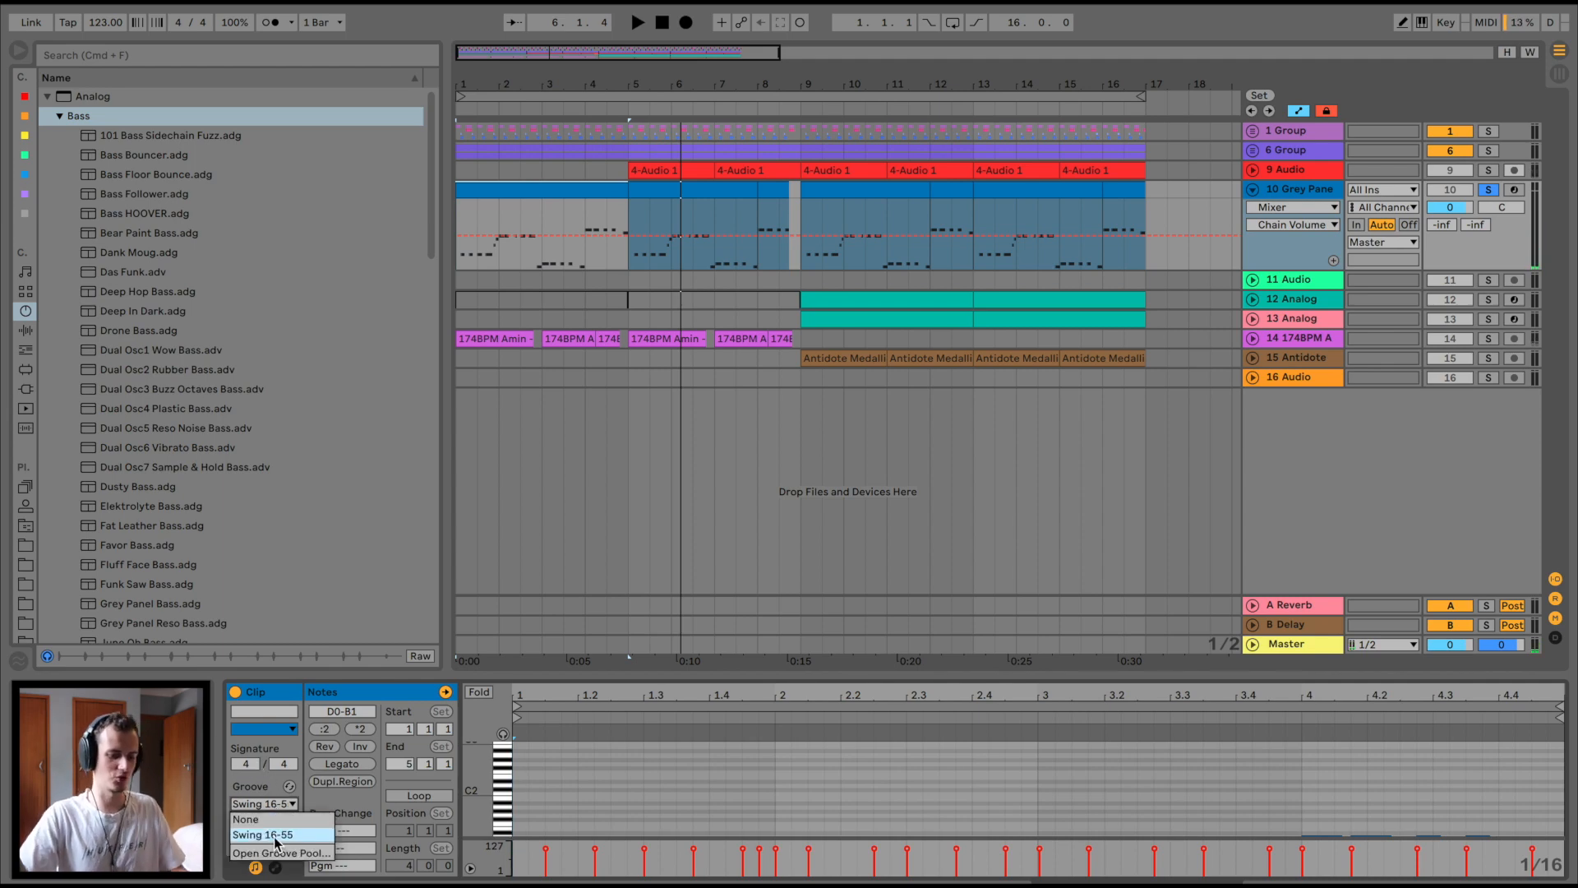
pyautogui.click(278, 836)
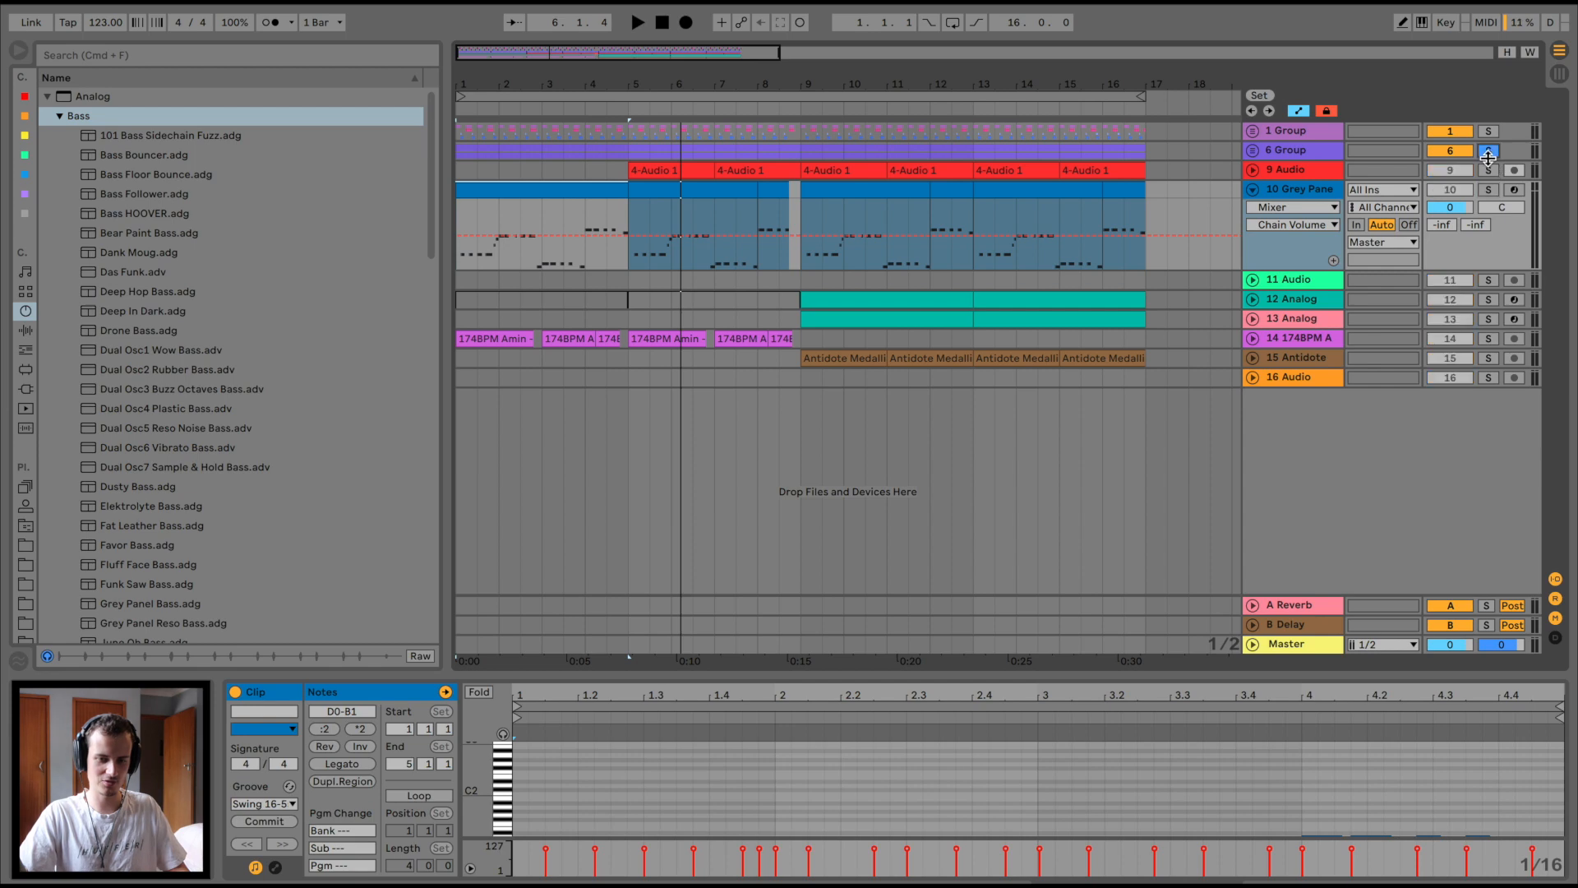
pyautogui.click(1489, 133)
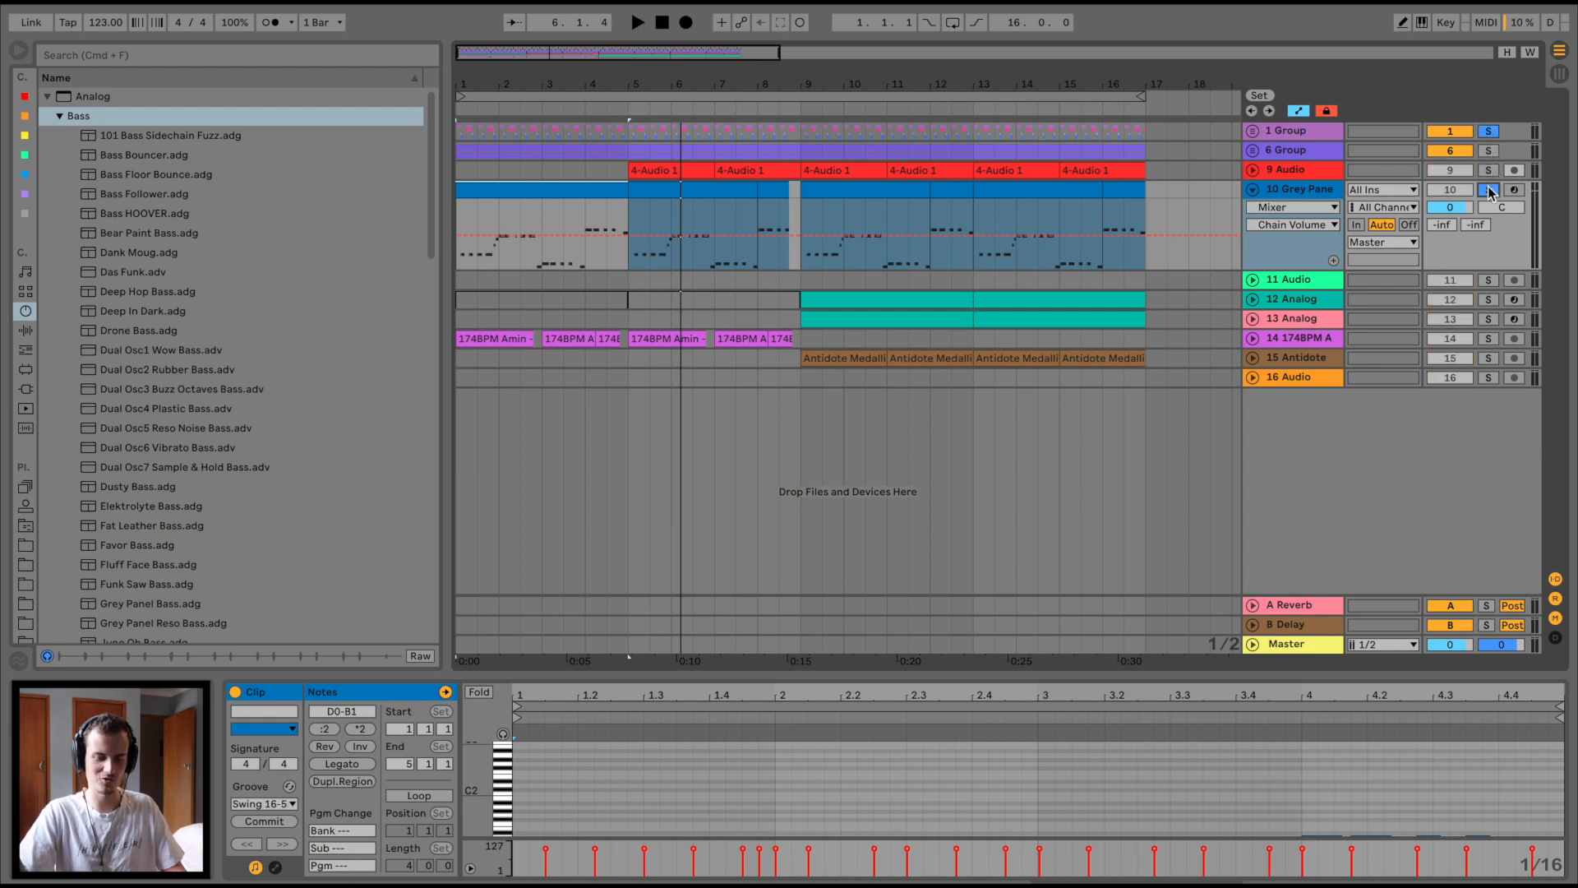
pyautogui.press('space')
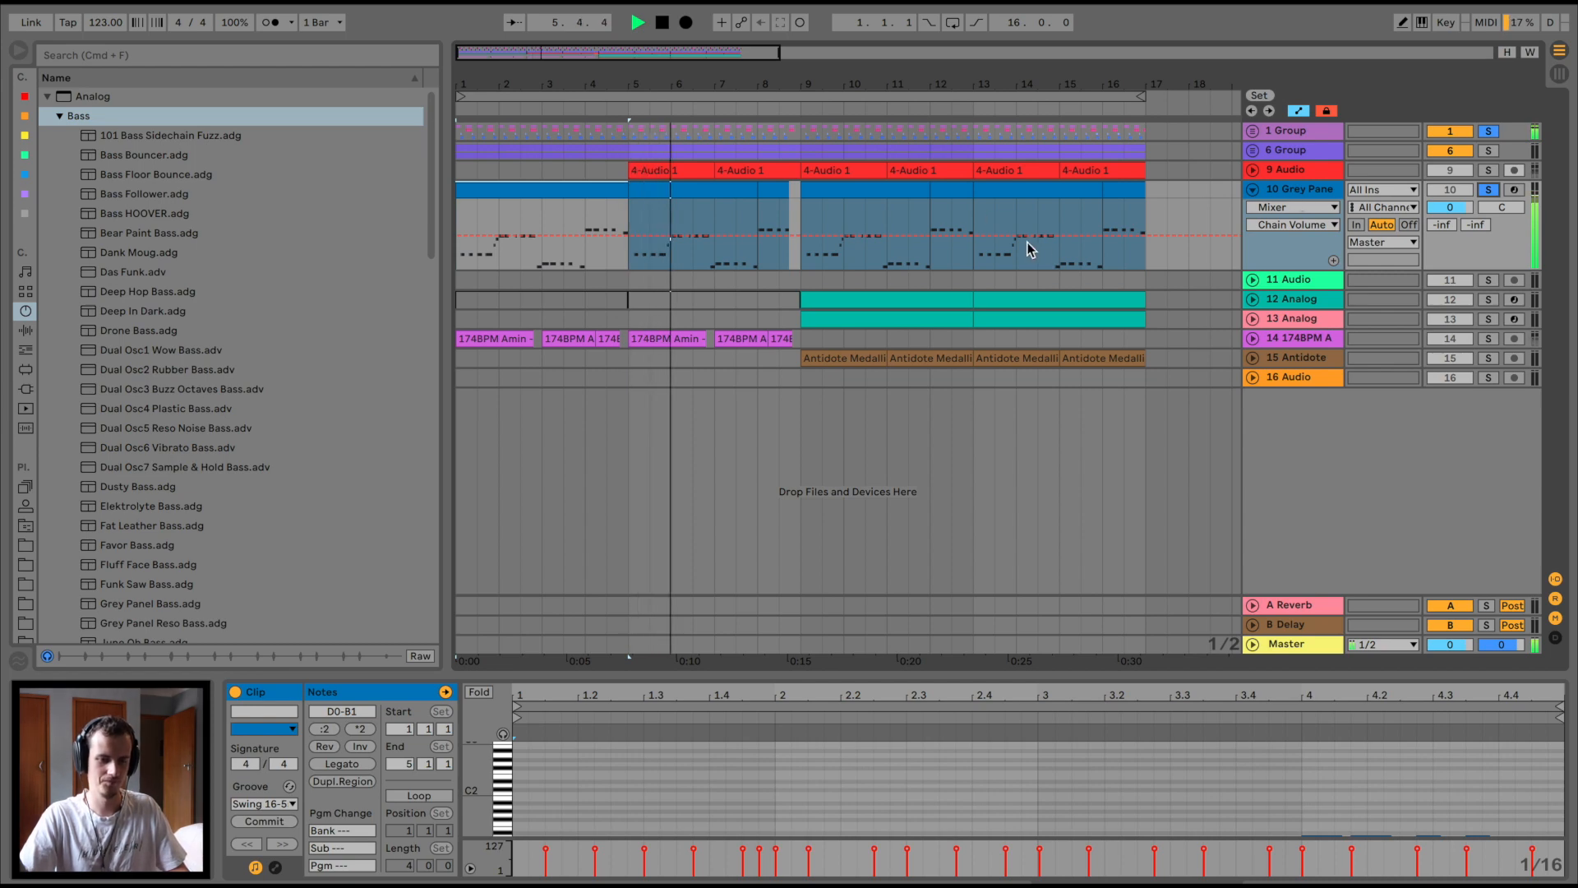
# - Unfold and solo the 12 Analog track and add a new MIDI track with the Analog instrument below it
pyautogui.click(890, 304)
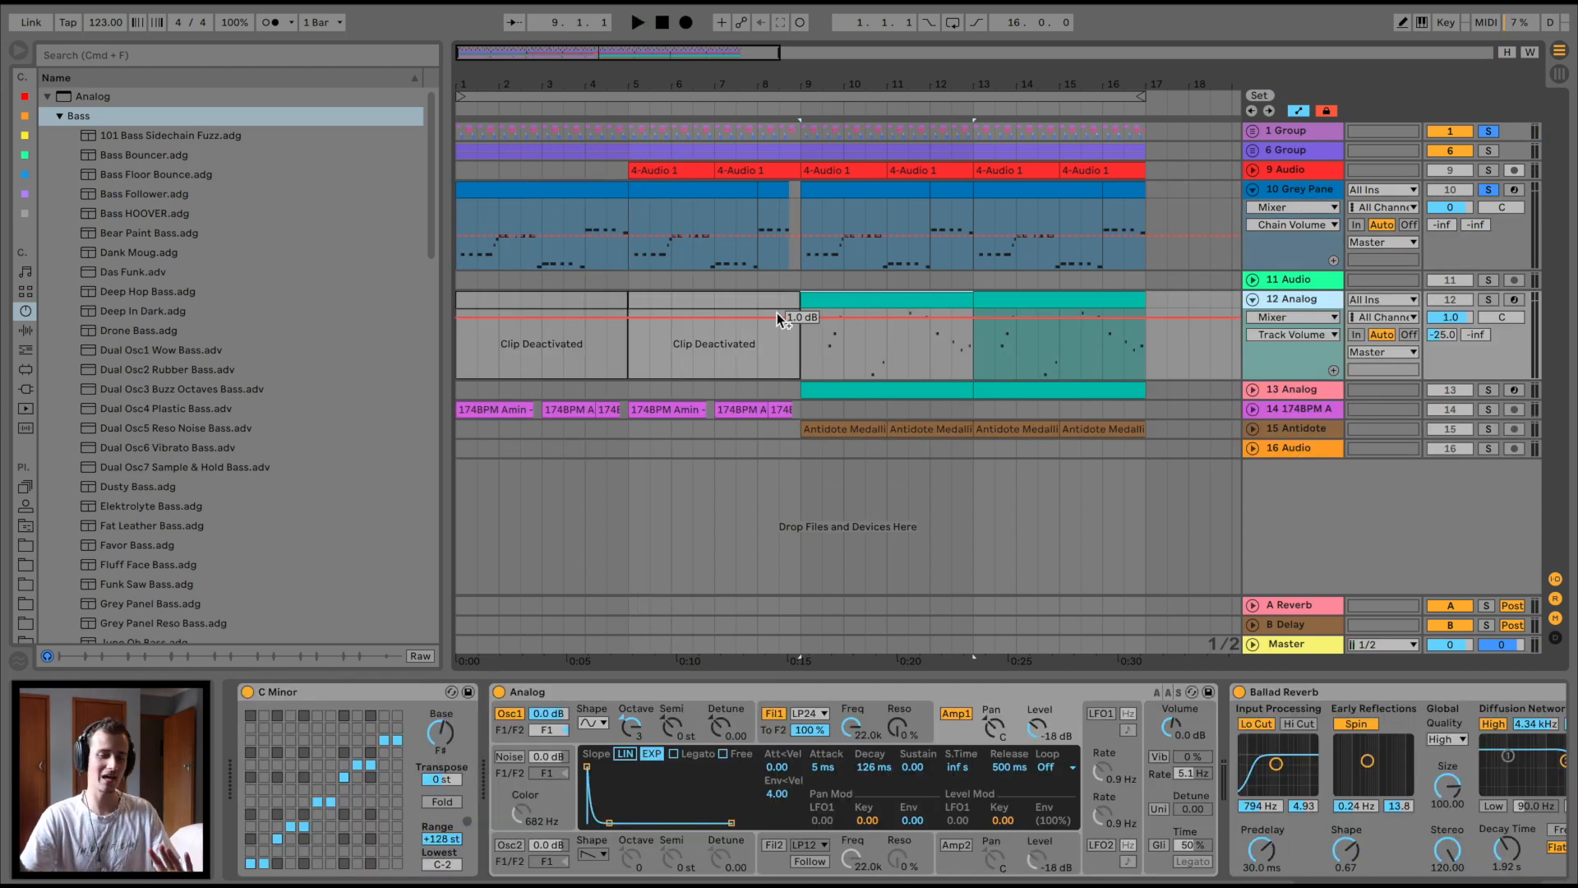
pyautogui.click(1489, 300)
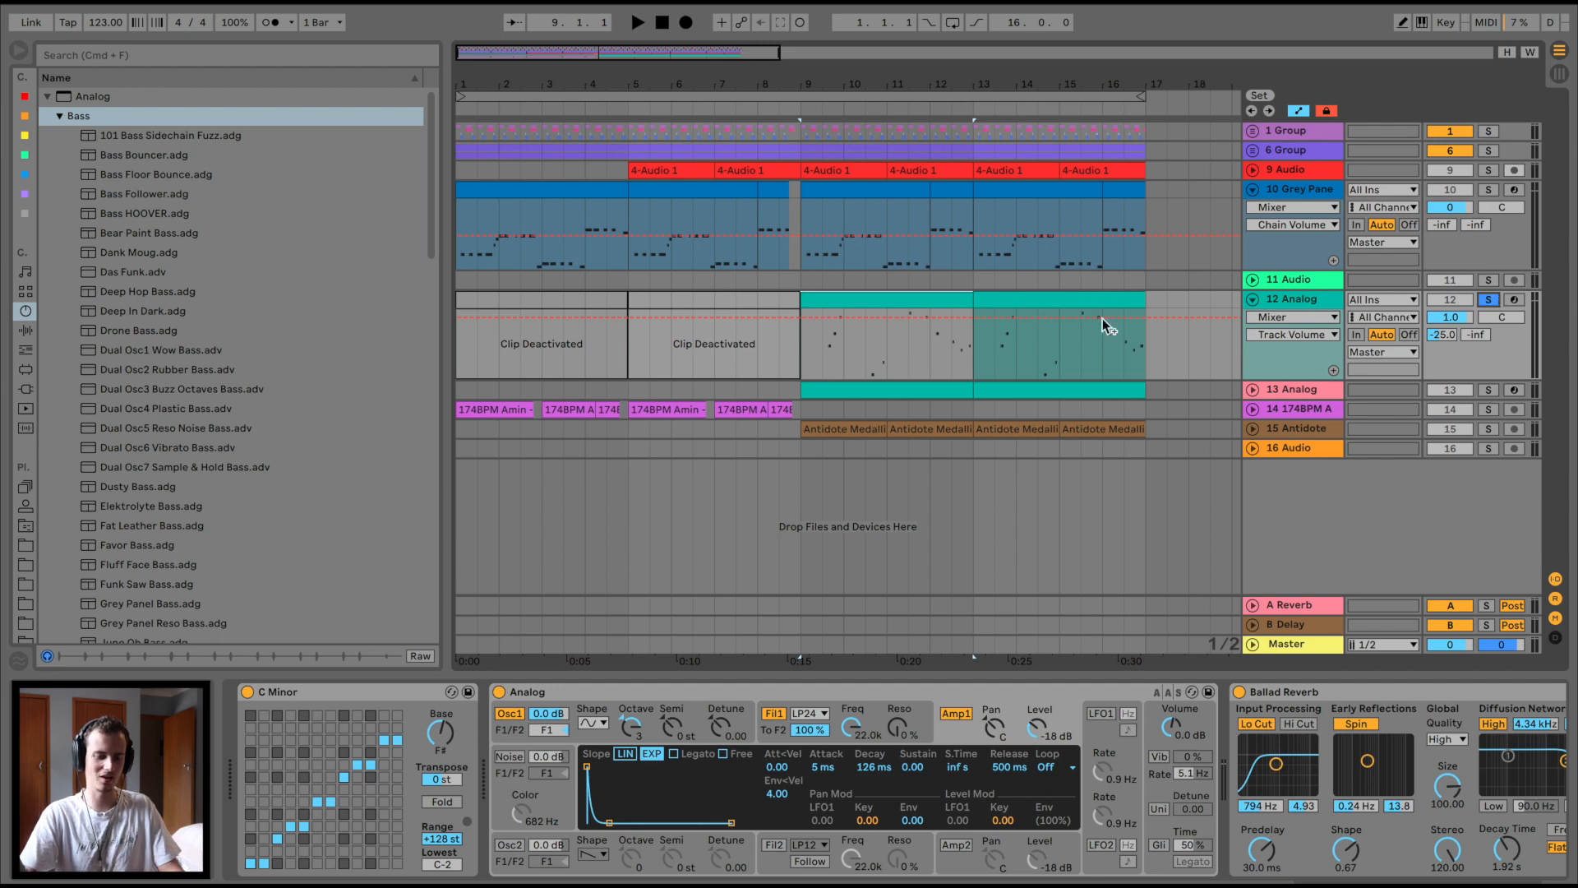
pyautogui.press('super+shift+t')
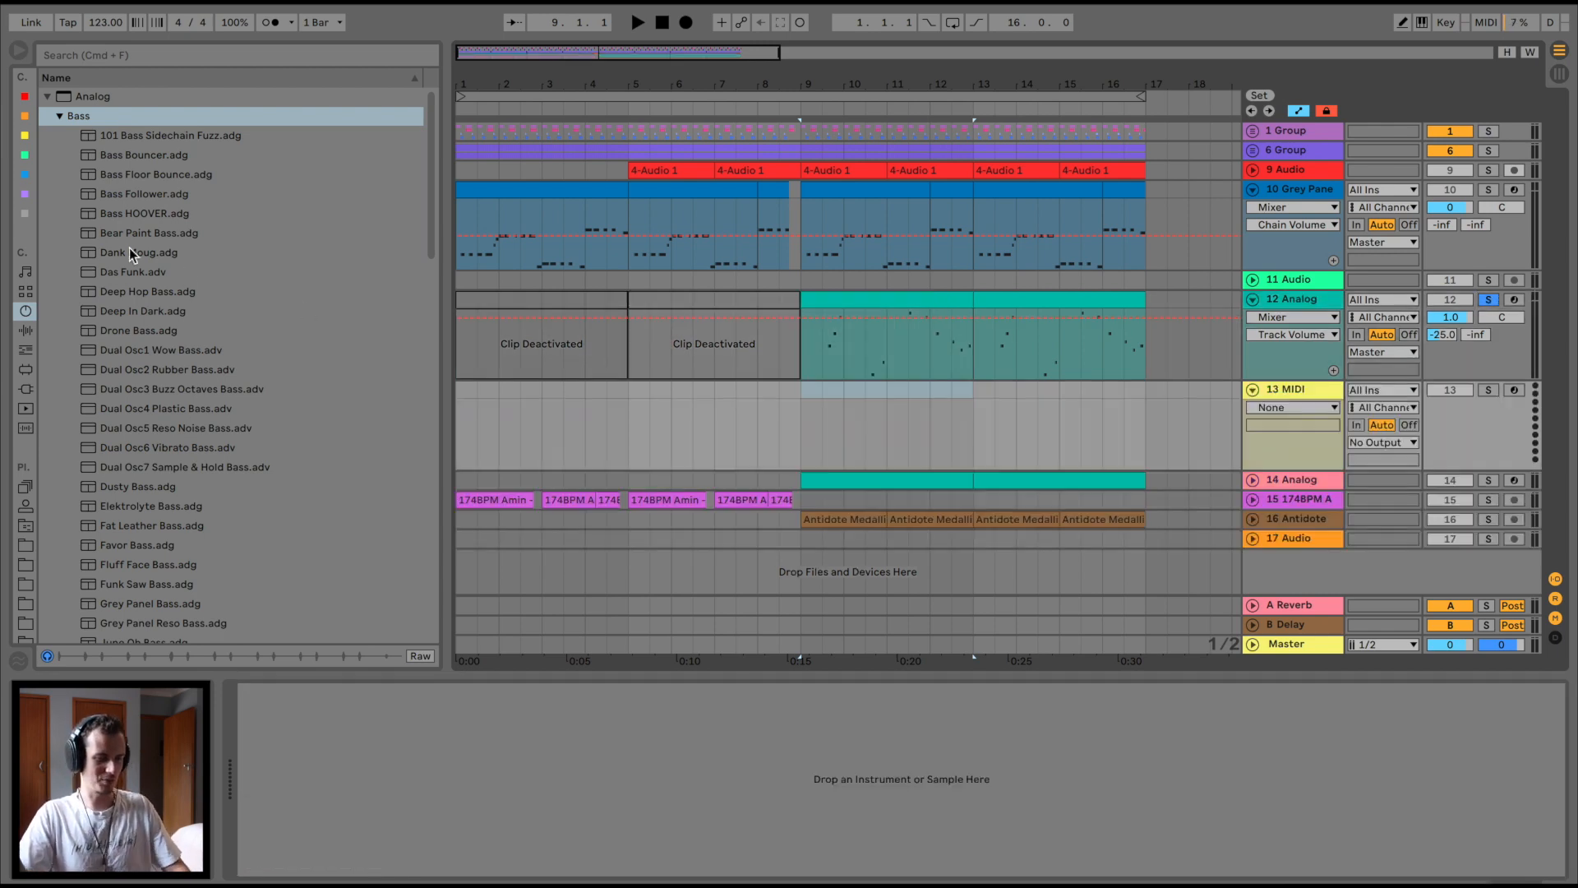
pyautogui.moveTo(82, 97); pyautogui.dragTo(892, 420)
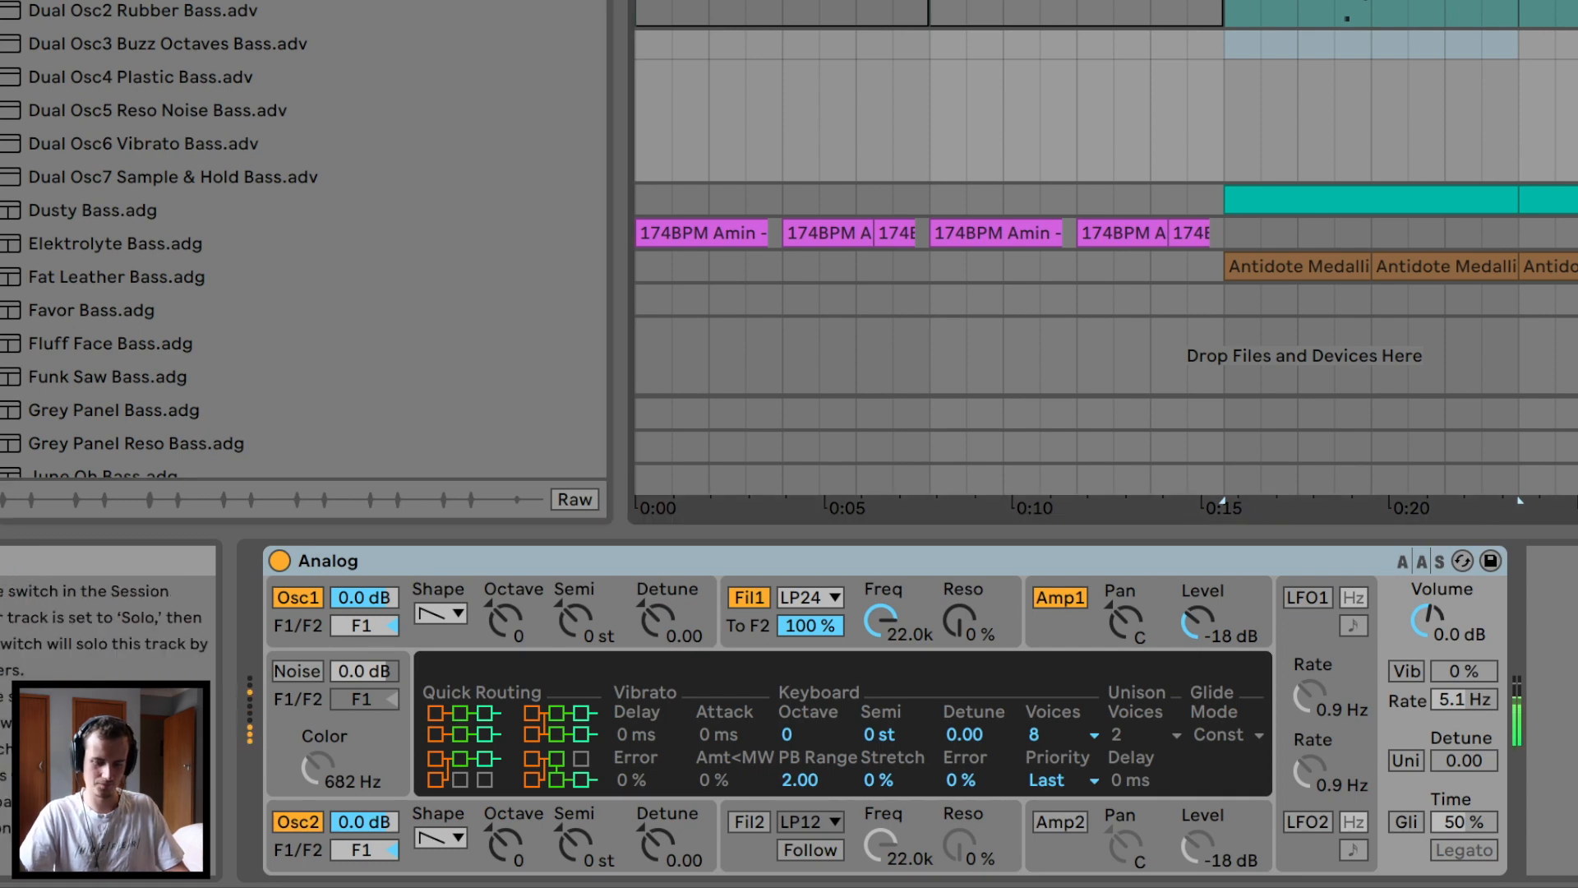
# - Set oscillator 1 of the new Analog instrument to a sine wave and switch oscillator 2 off
pyautogui.click(451, 618)
pyautogui.click(436, 642)
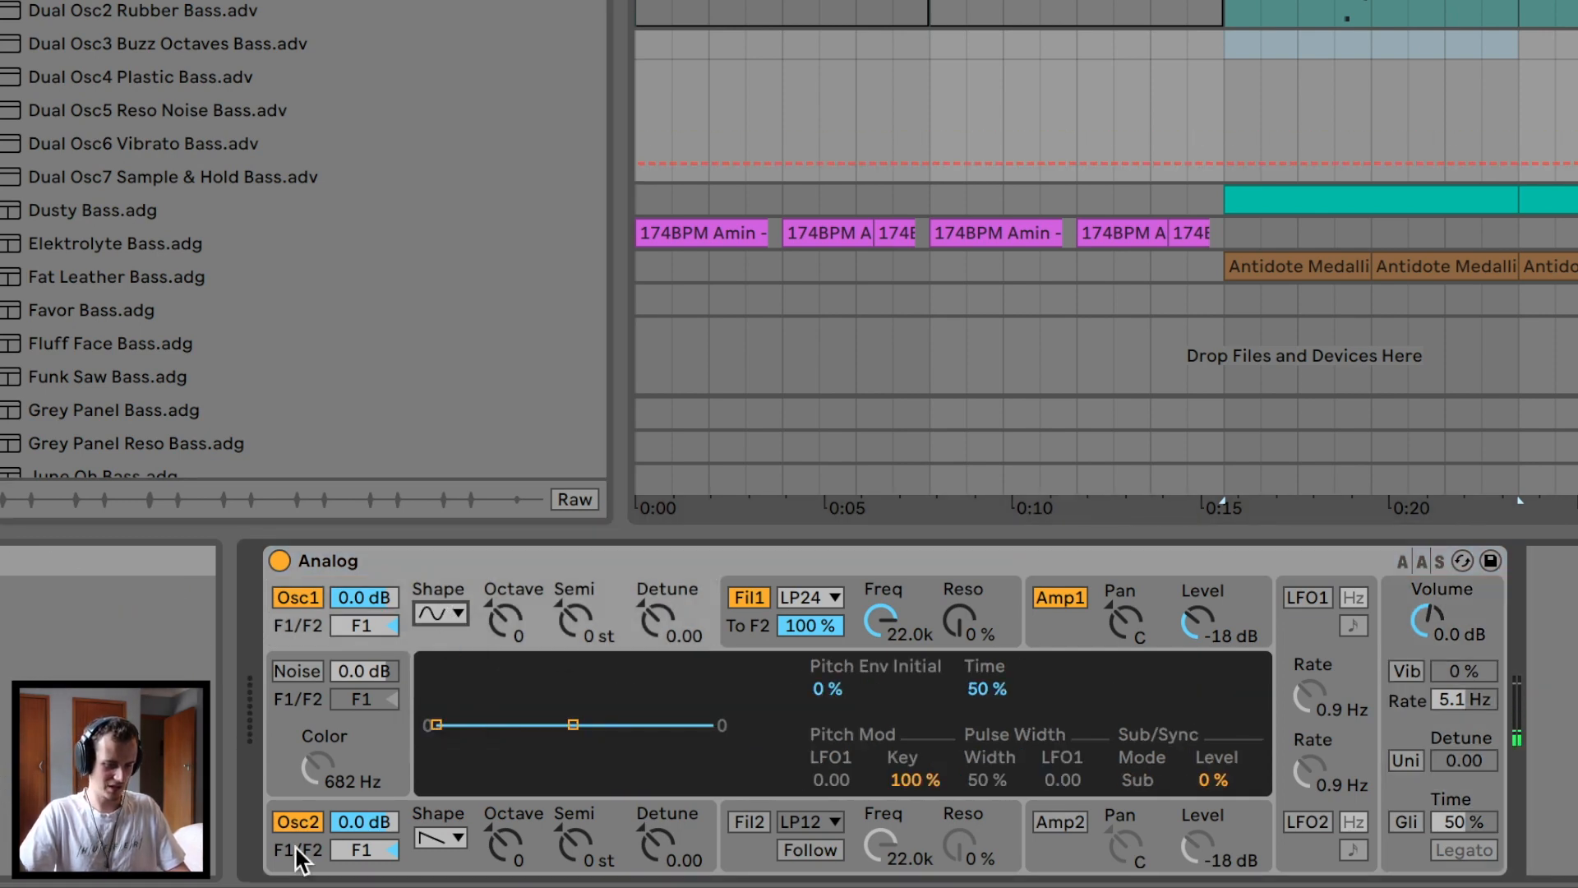
pyautogui.click(298, 823)
# - Shape the Amp1 envelope to a 45 ms decay with 0.00 sustain and raise oscillator 1's octave to 2
pyautogui.click(1074, 642)
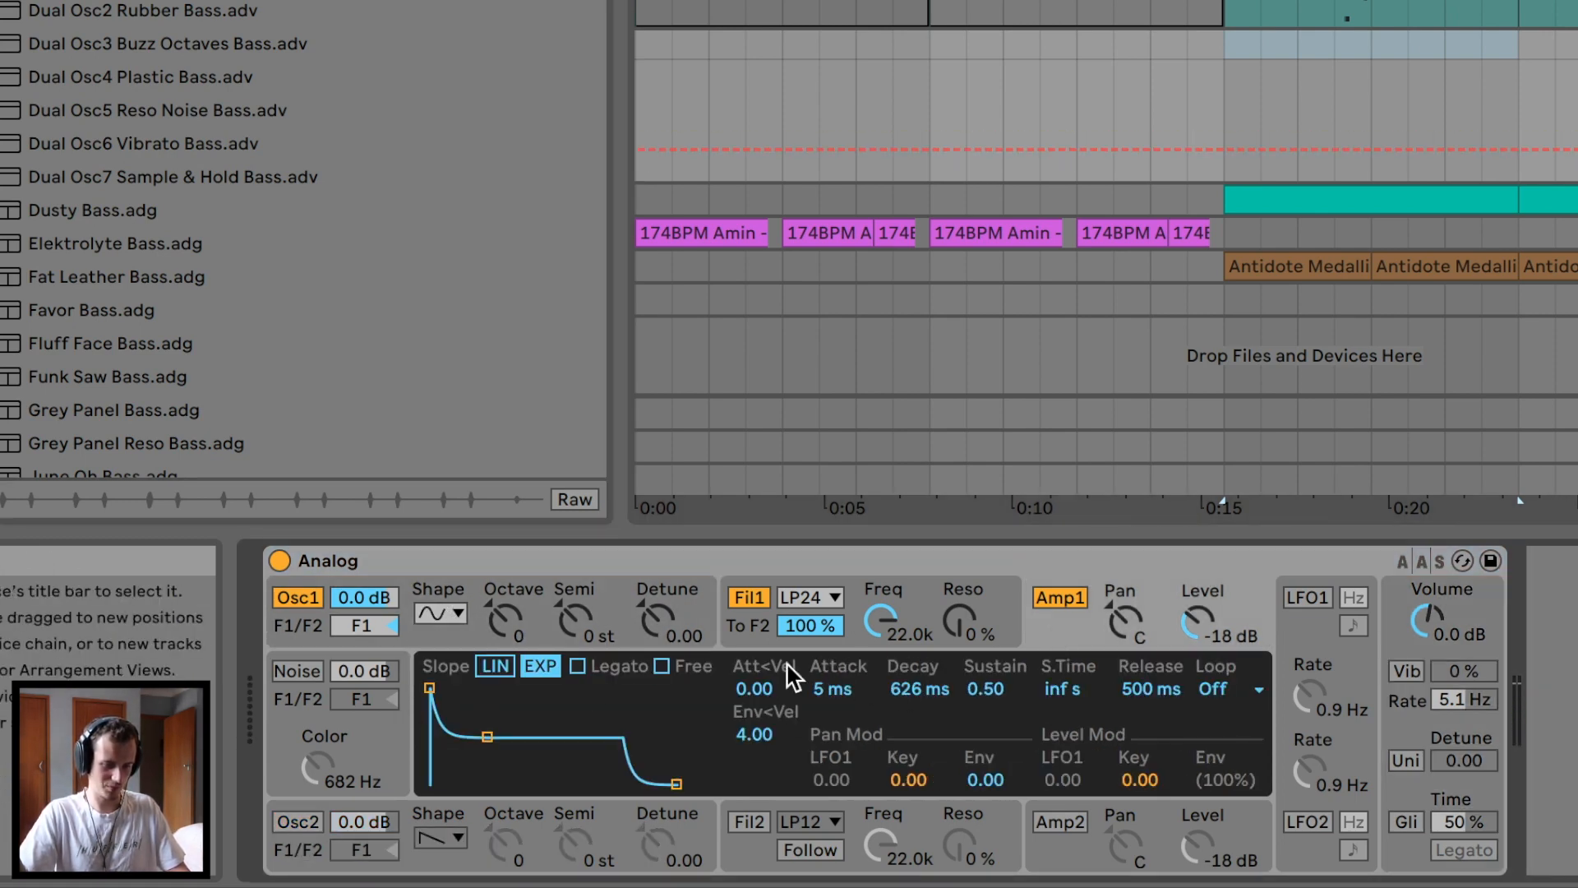
pyautogui.moveTo(490, 726); pyautogui.dragTo(461, 783)
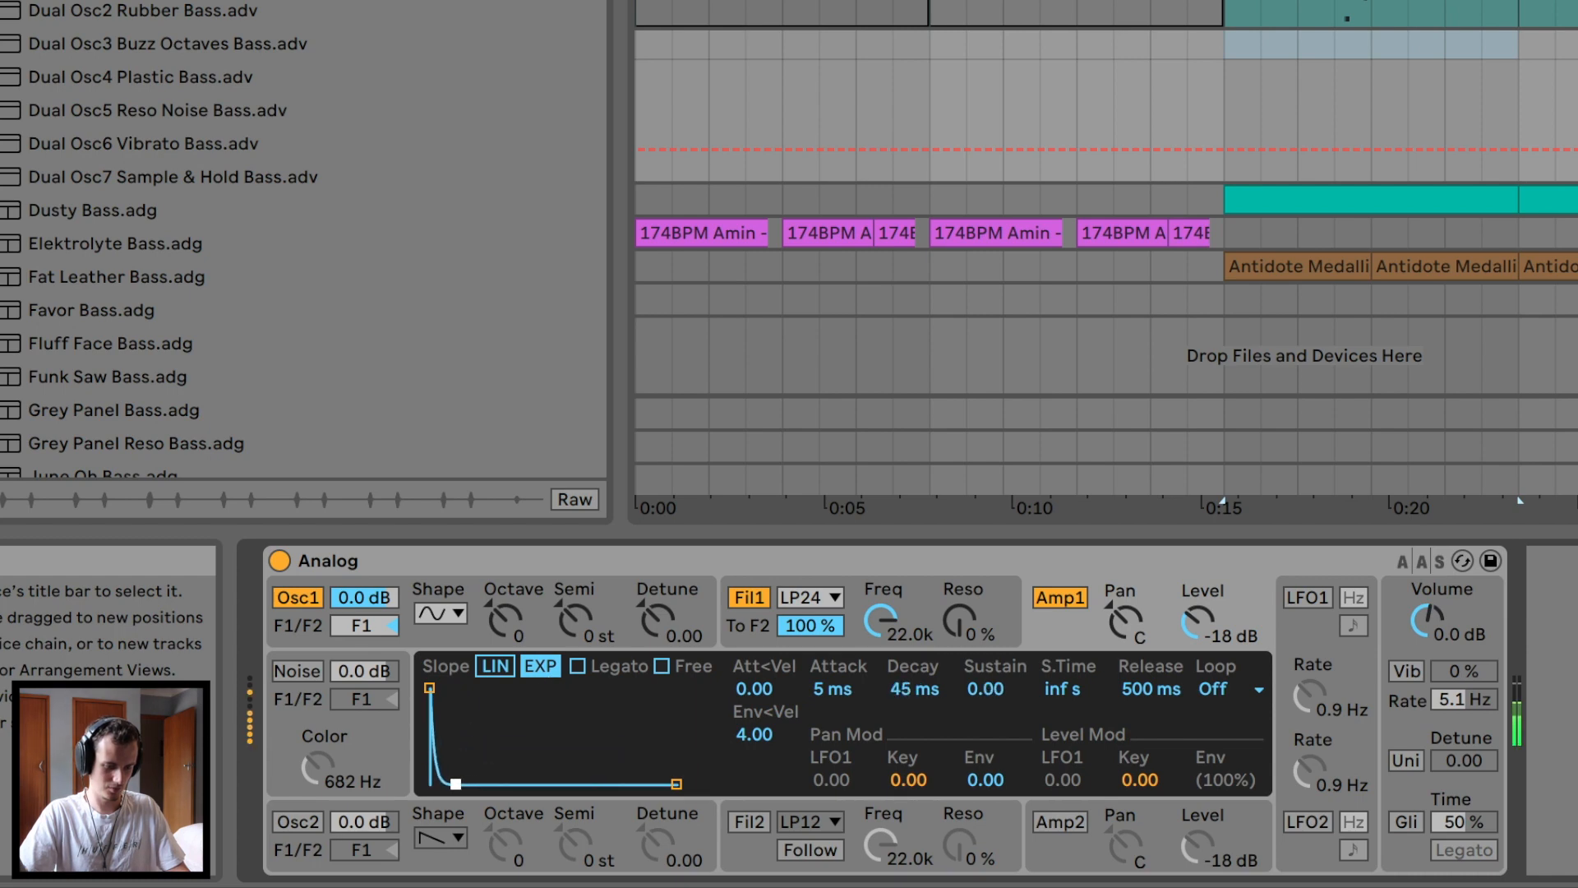
pyautogui.moveTo(505, 619); pyautogui.dragTo(504, 593)
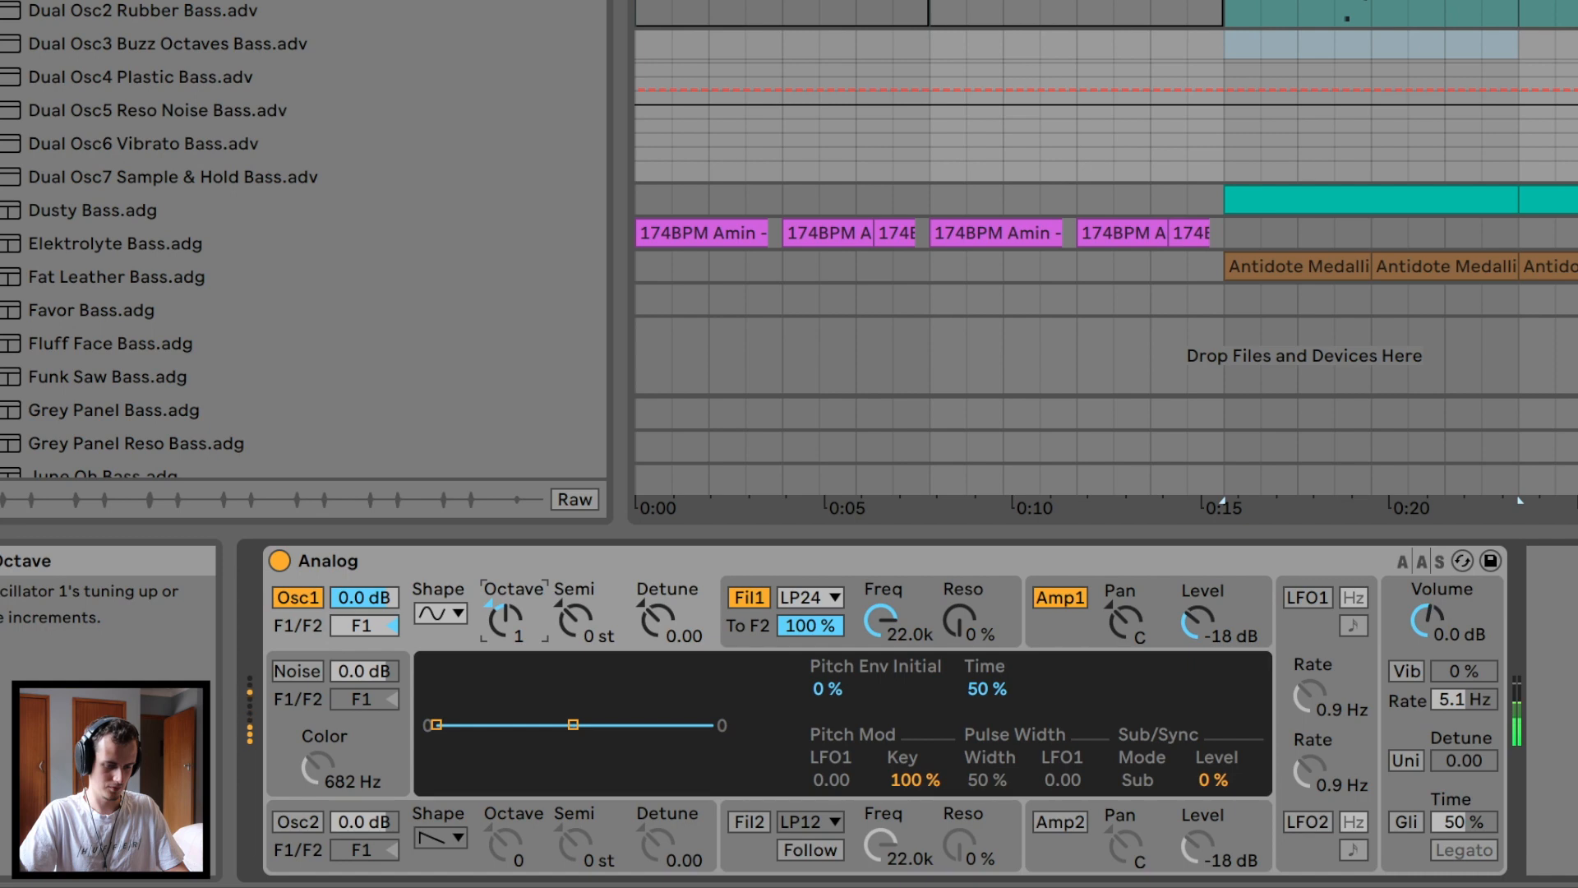
# - Add a Reverb and the Multiband Dynamics OTT preset after the Analog instrument on the new 13 Analog track
pyautogui.click(24, 331)
pyautogui.scroll(-5, 28, 231)
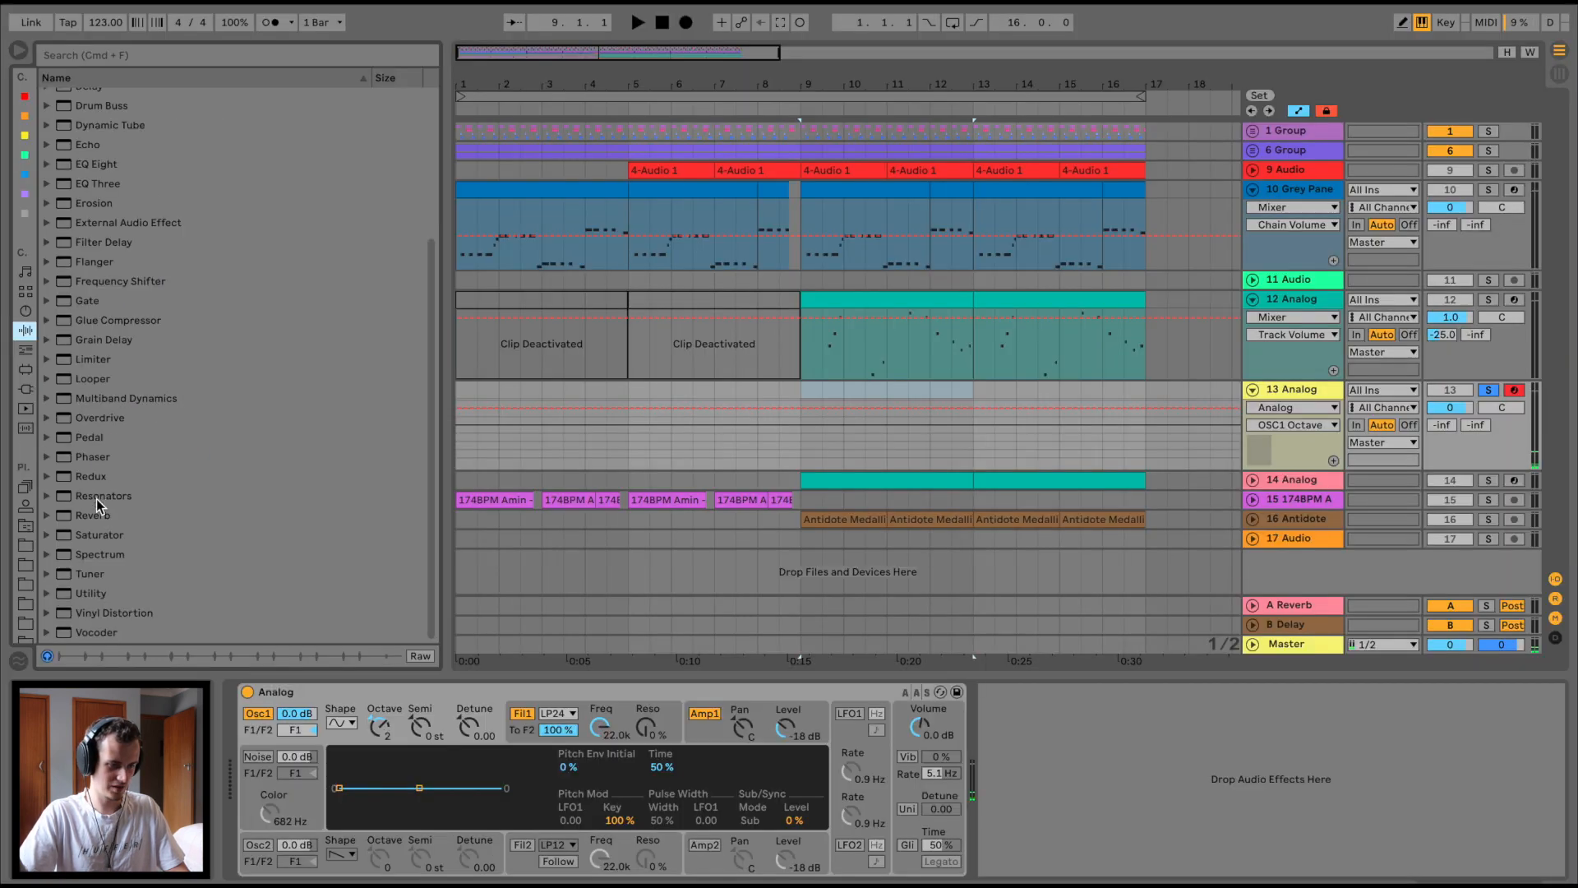
pyautogui.doubleClick(88, 515)
pyautogui.click(47, 398)
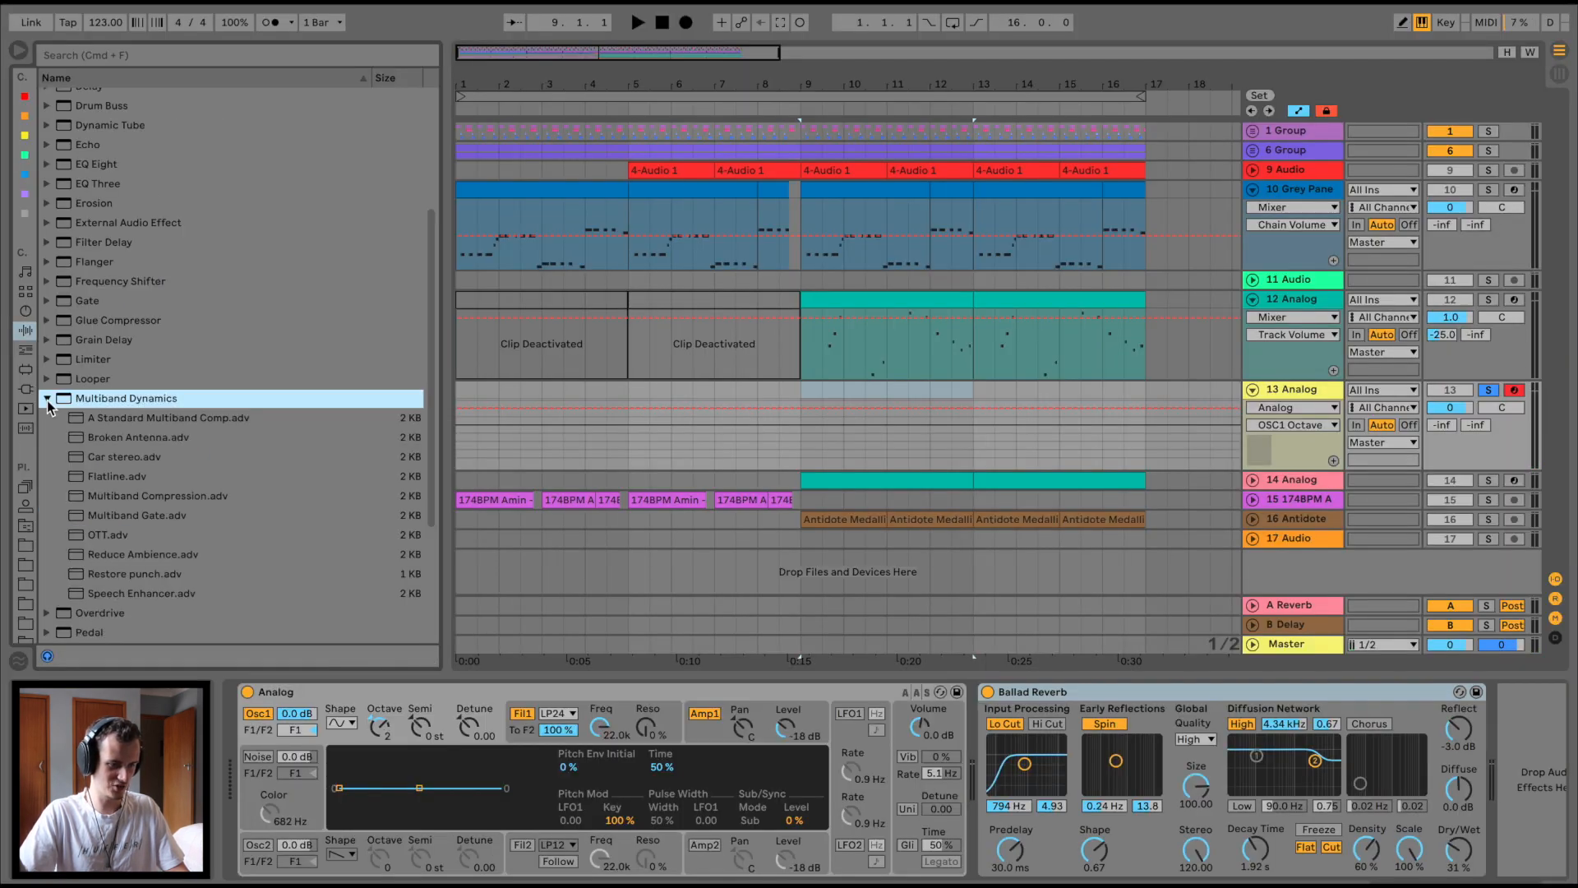
pyautogui.doubleClick(96, 536)
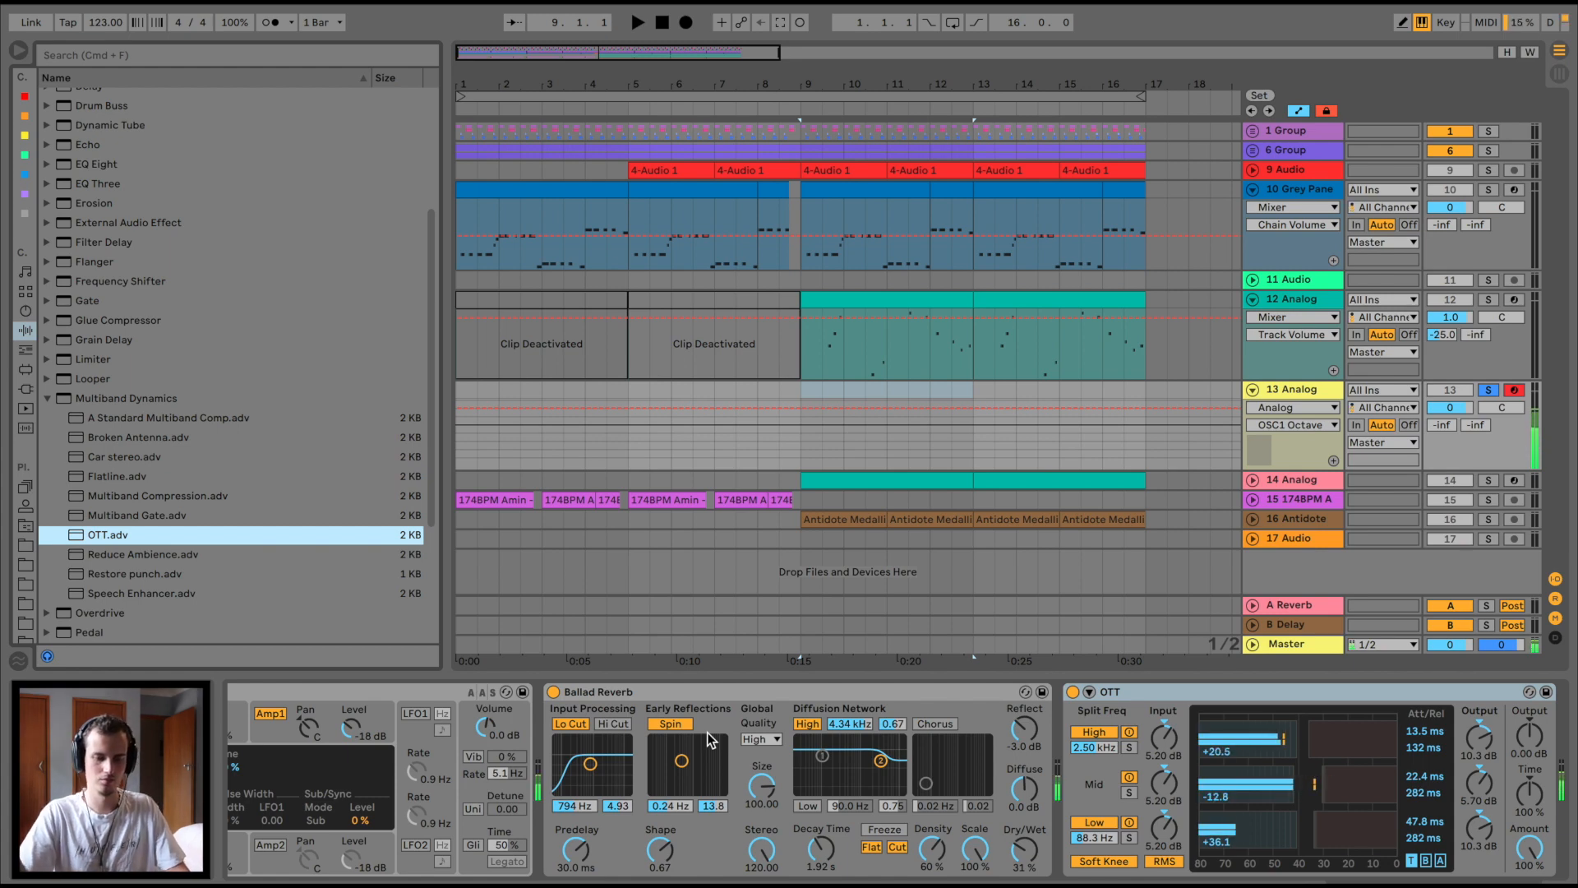
# - Delete the rebuilt 13 Analog track directly below 12 Analog
pyautogui.click(1307, 392)
pyautogui.press('Delete')
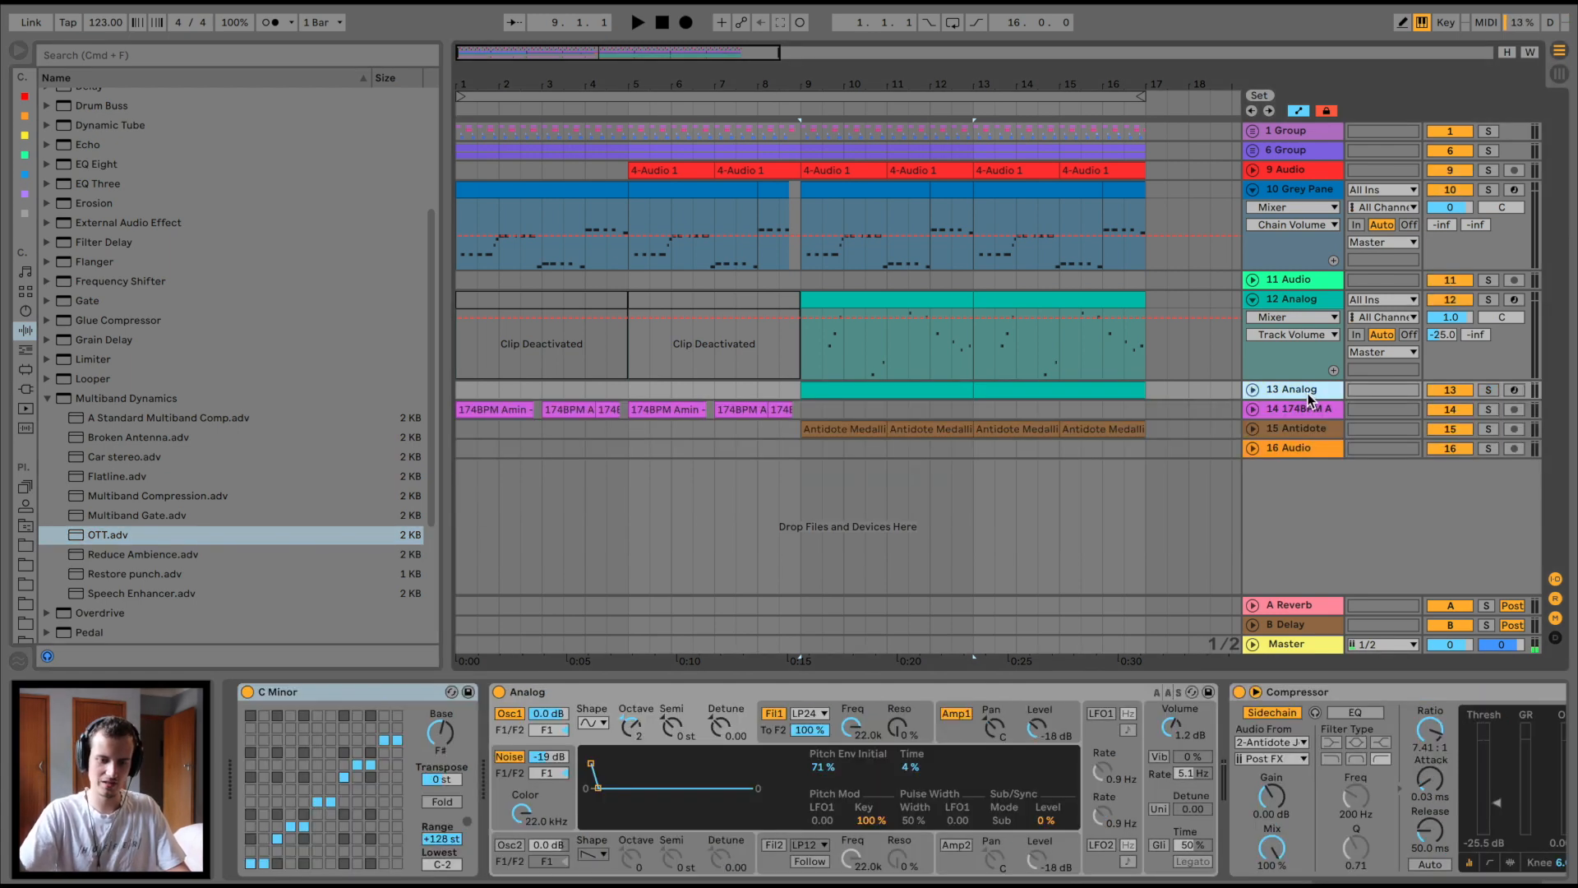
# - Solo and arm the 12 Analog track and play its clip from bar 9
pyautogui.click(1487, 300)
pyautogui.click(903, 300)
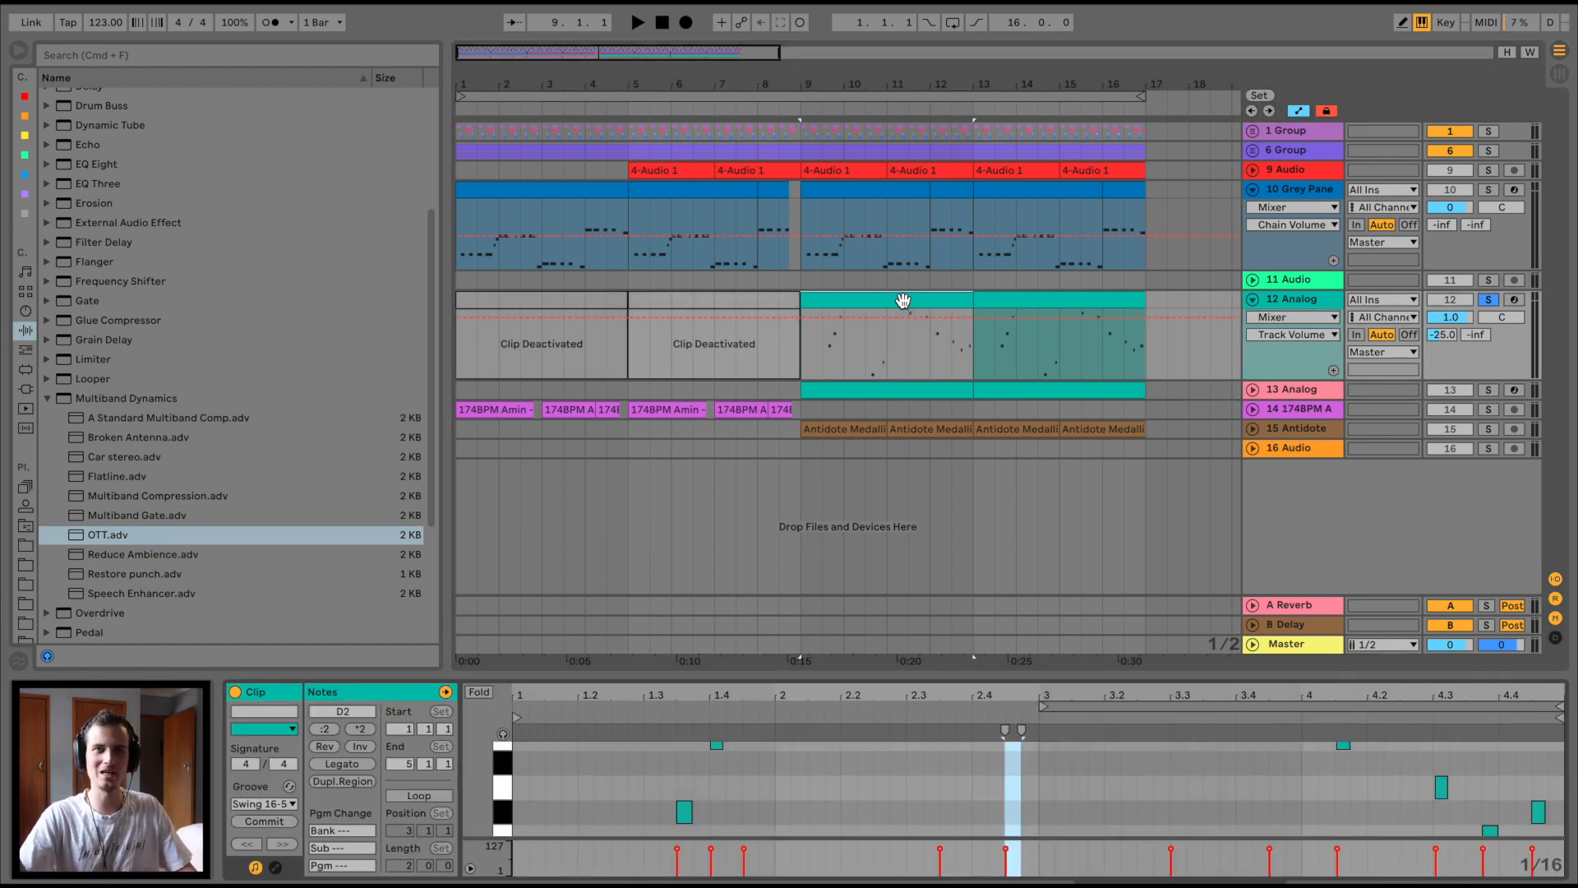
pyautogui.click(1514, 300)
pyautogui.press('space')
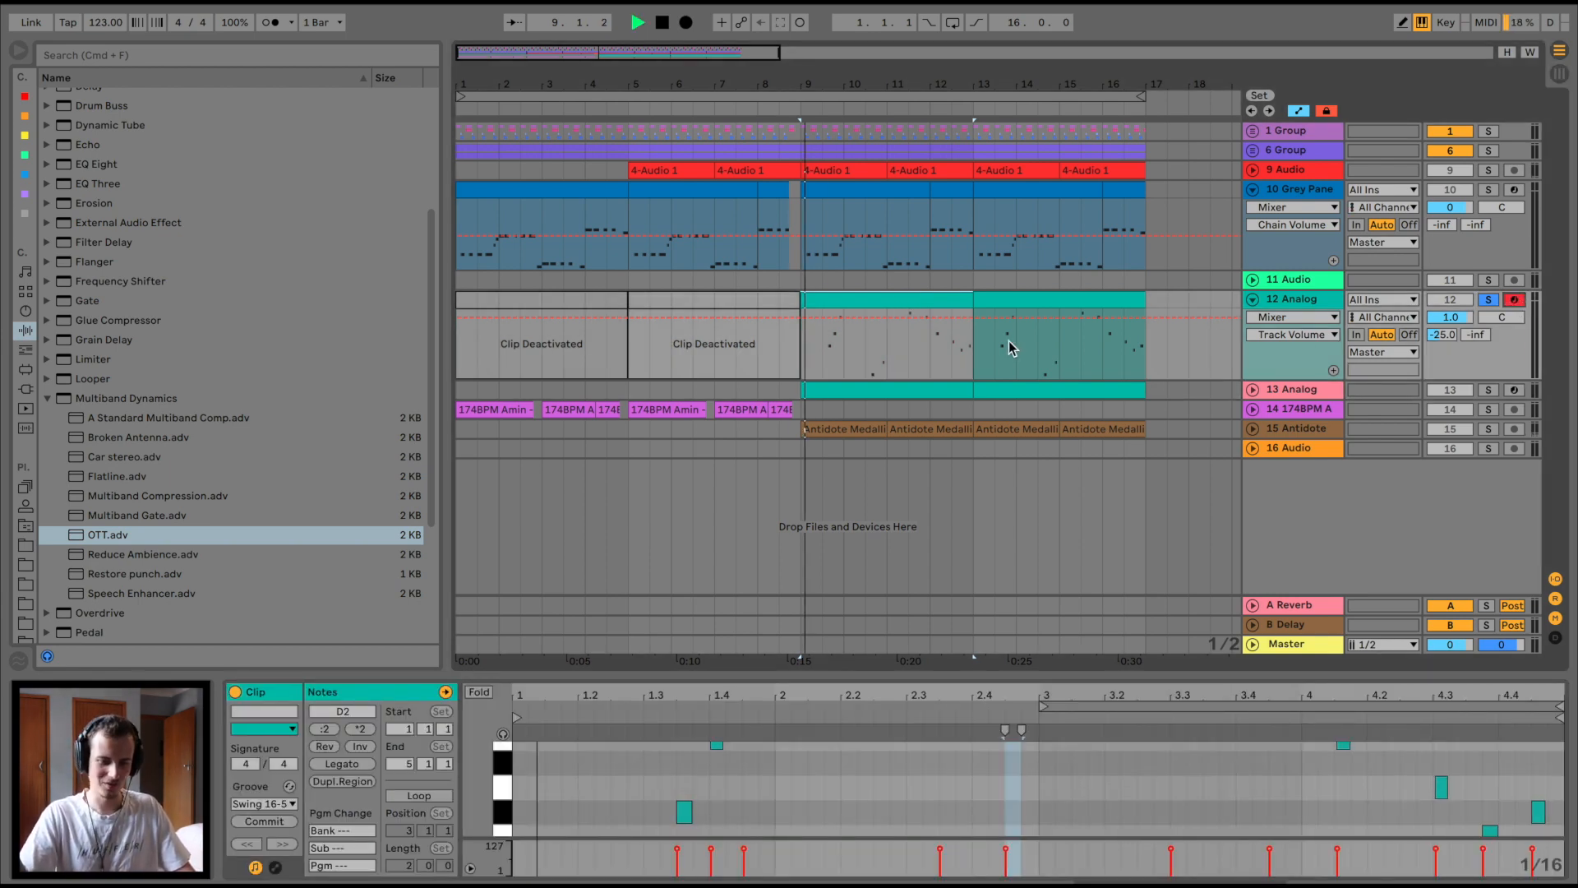
# - Bypass the Compressor at the end of the 12 Analog device chain and look over its Reverb, Delay and OTT
pyautogui.hotkey('shift', 'Tab')
pyautogui.scroll(-10, 822, 781)
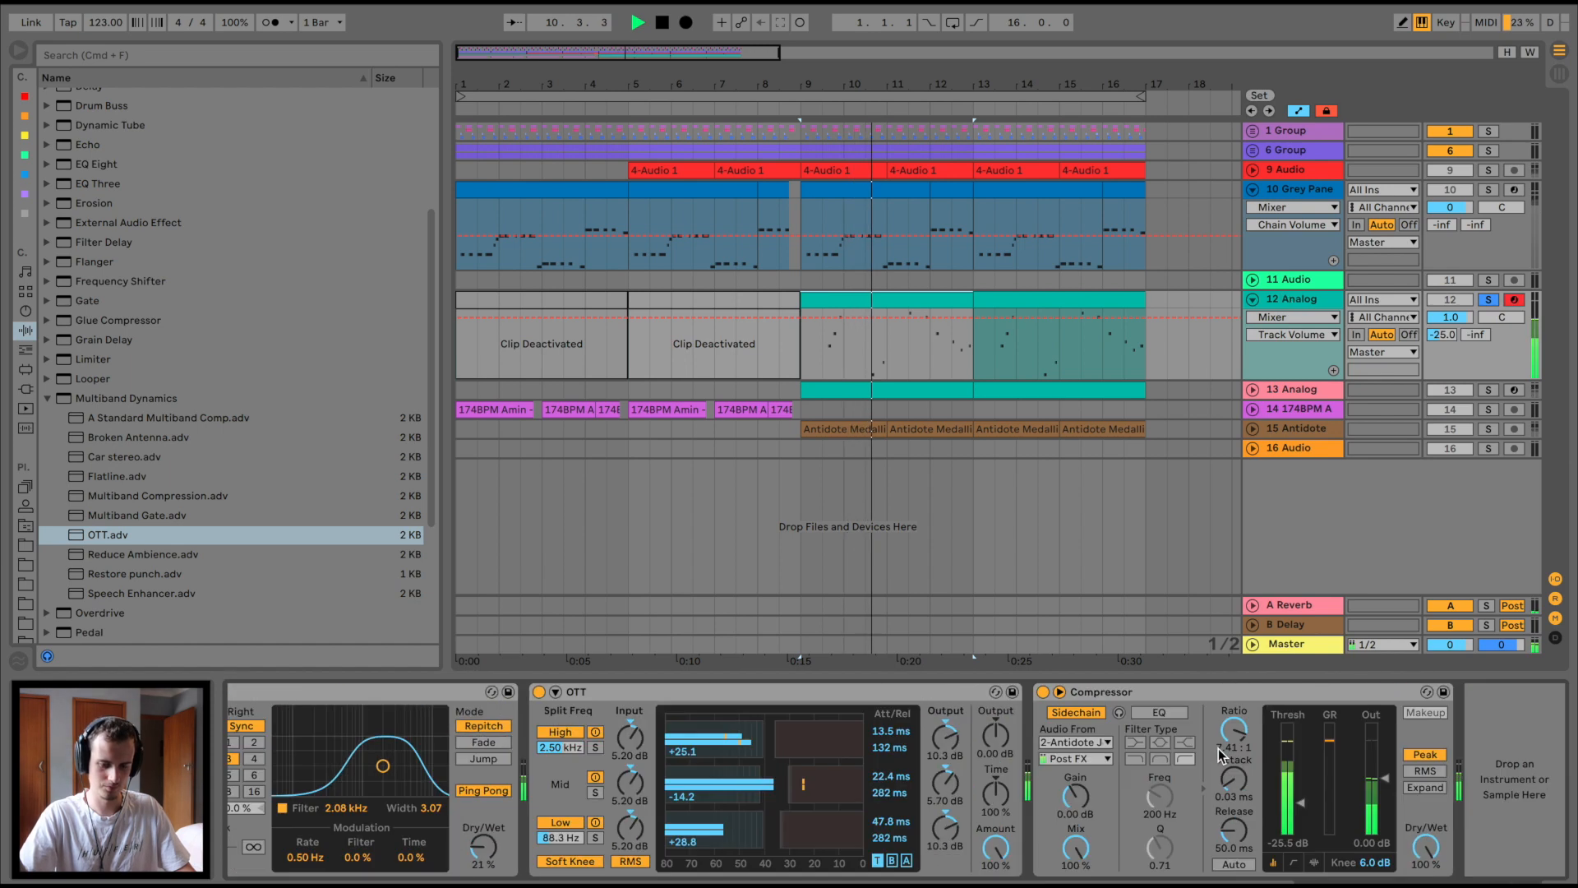
pyautogui.click(1044, 694)
pyautogui.click(1042, 692)
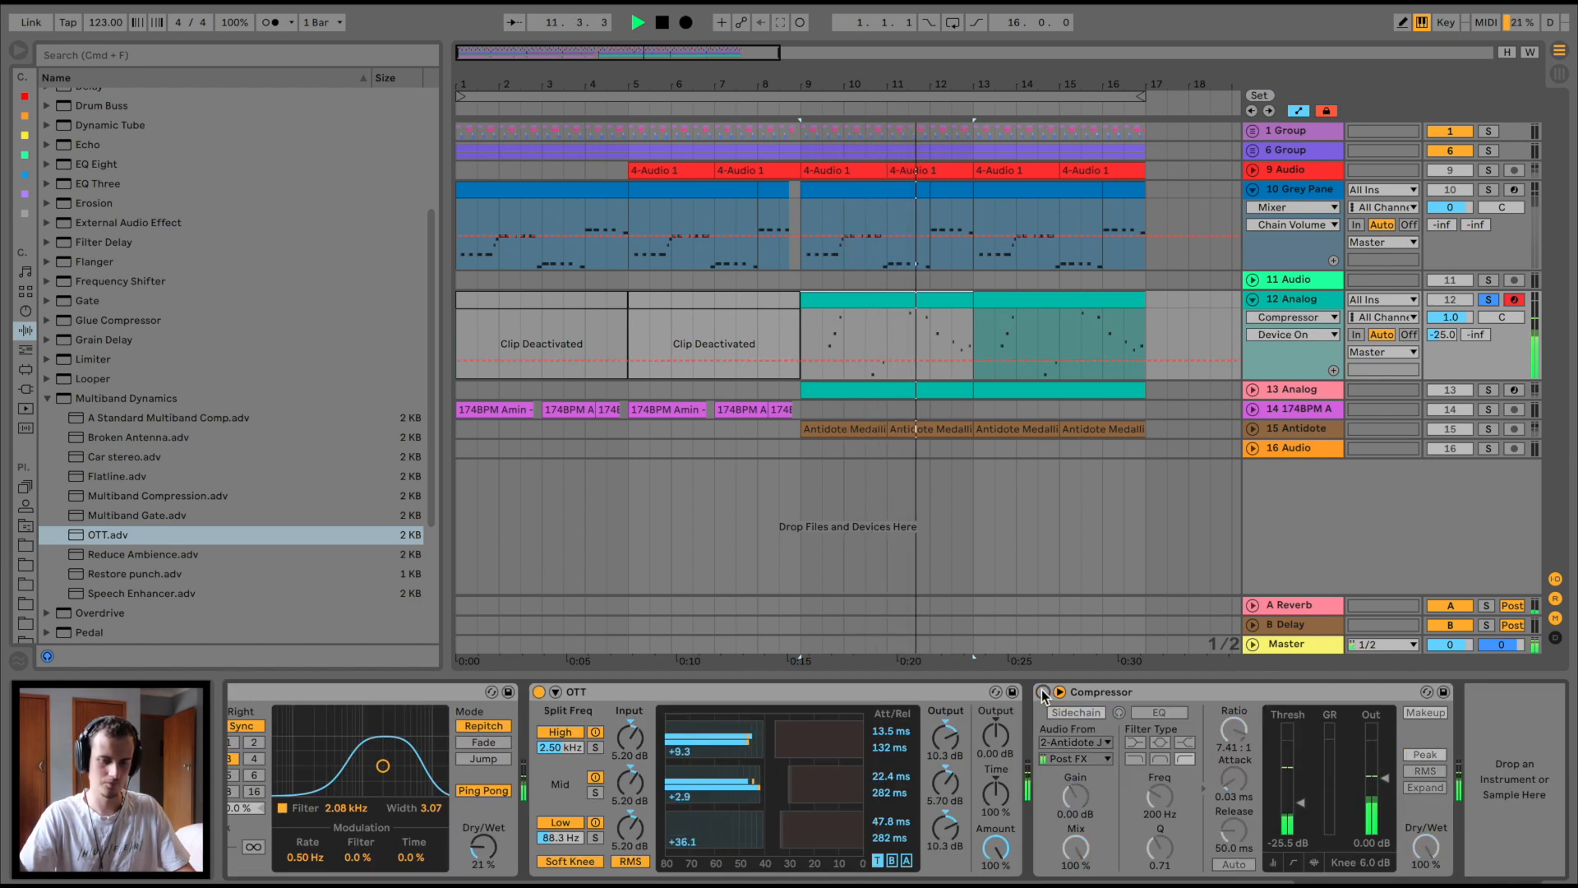
pyautogui.scroll(5, 781, 761)
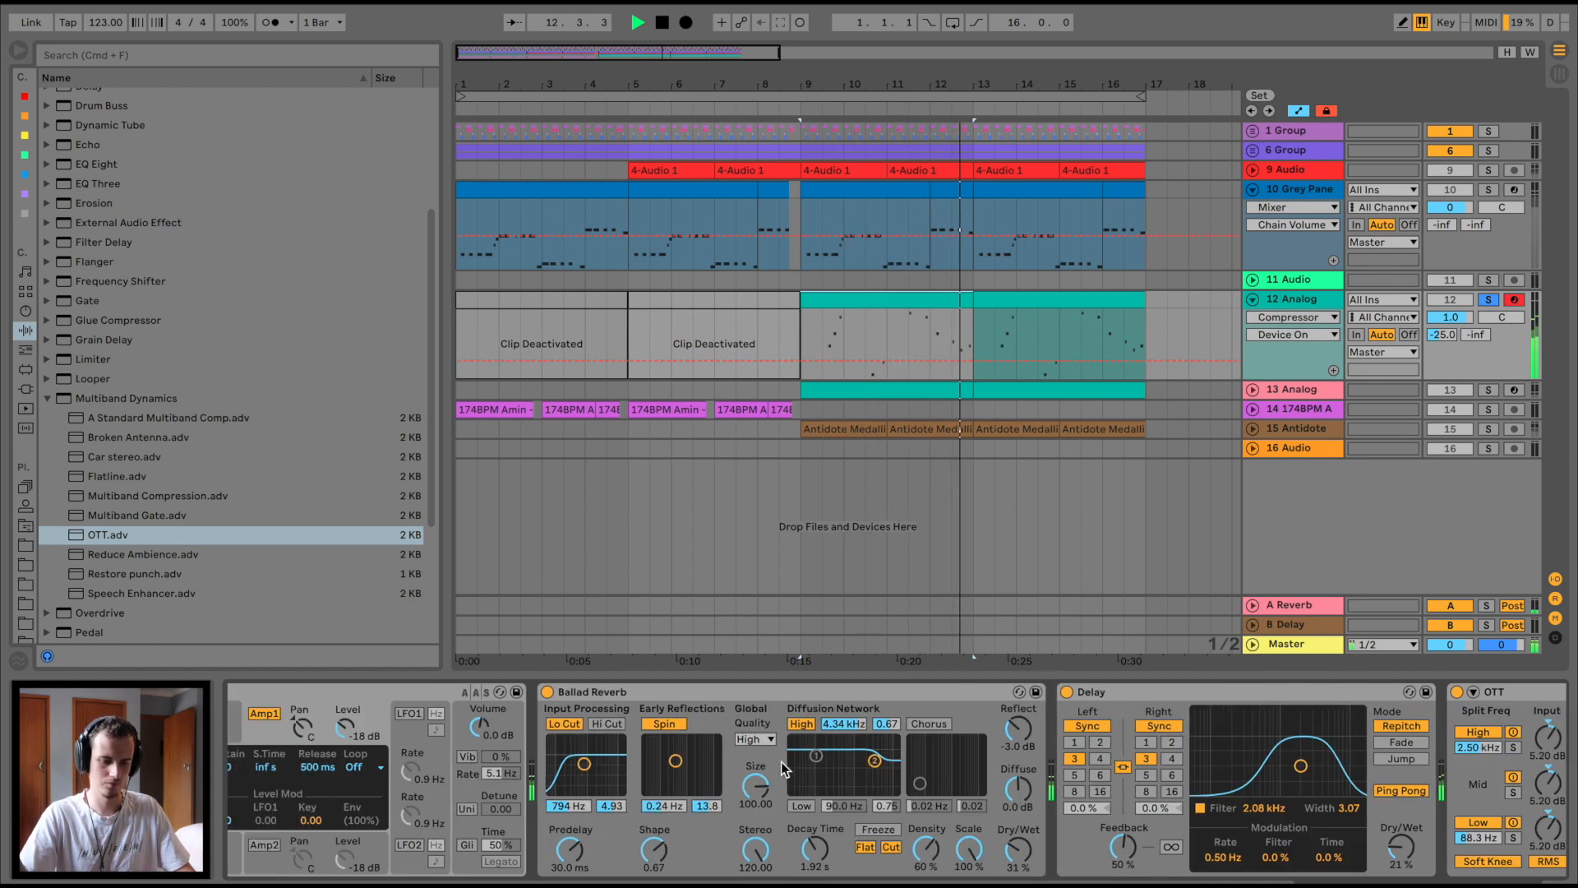
pyautogui.scroll(-5, 781, 761)
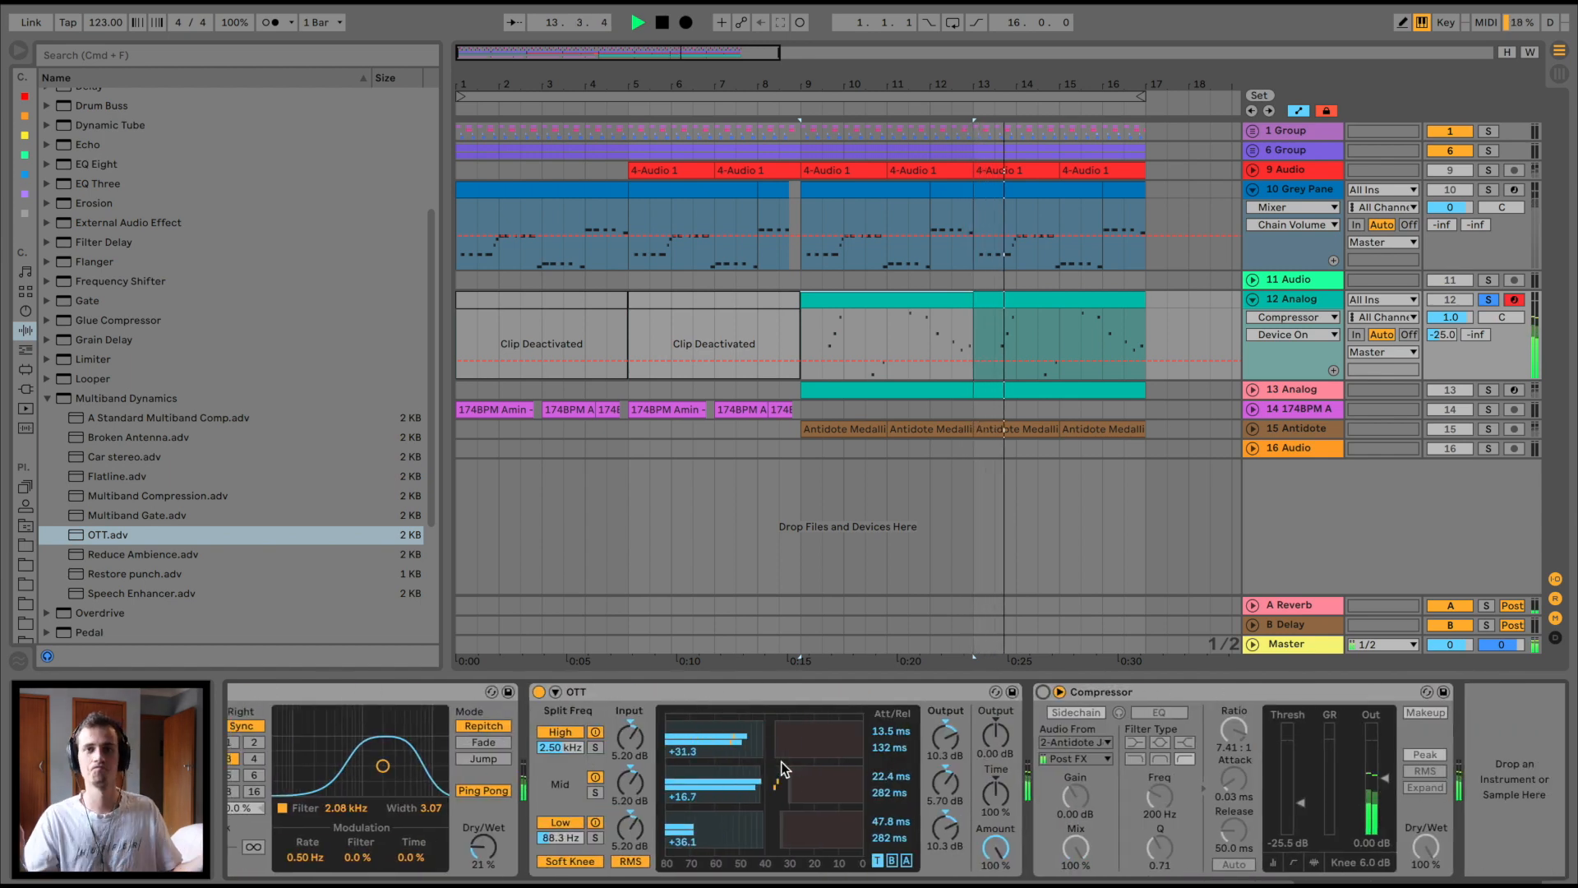
# - Solo the 10 Grey Panel Bass track together with 12 Analog and loop playback over its last clip, bars 13 to 17
pyautogui.keyDown('super'); pyautogui.click(1489, 190); pyautogui.keyUp('super')
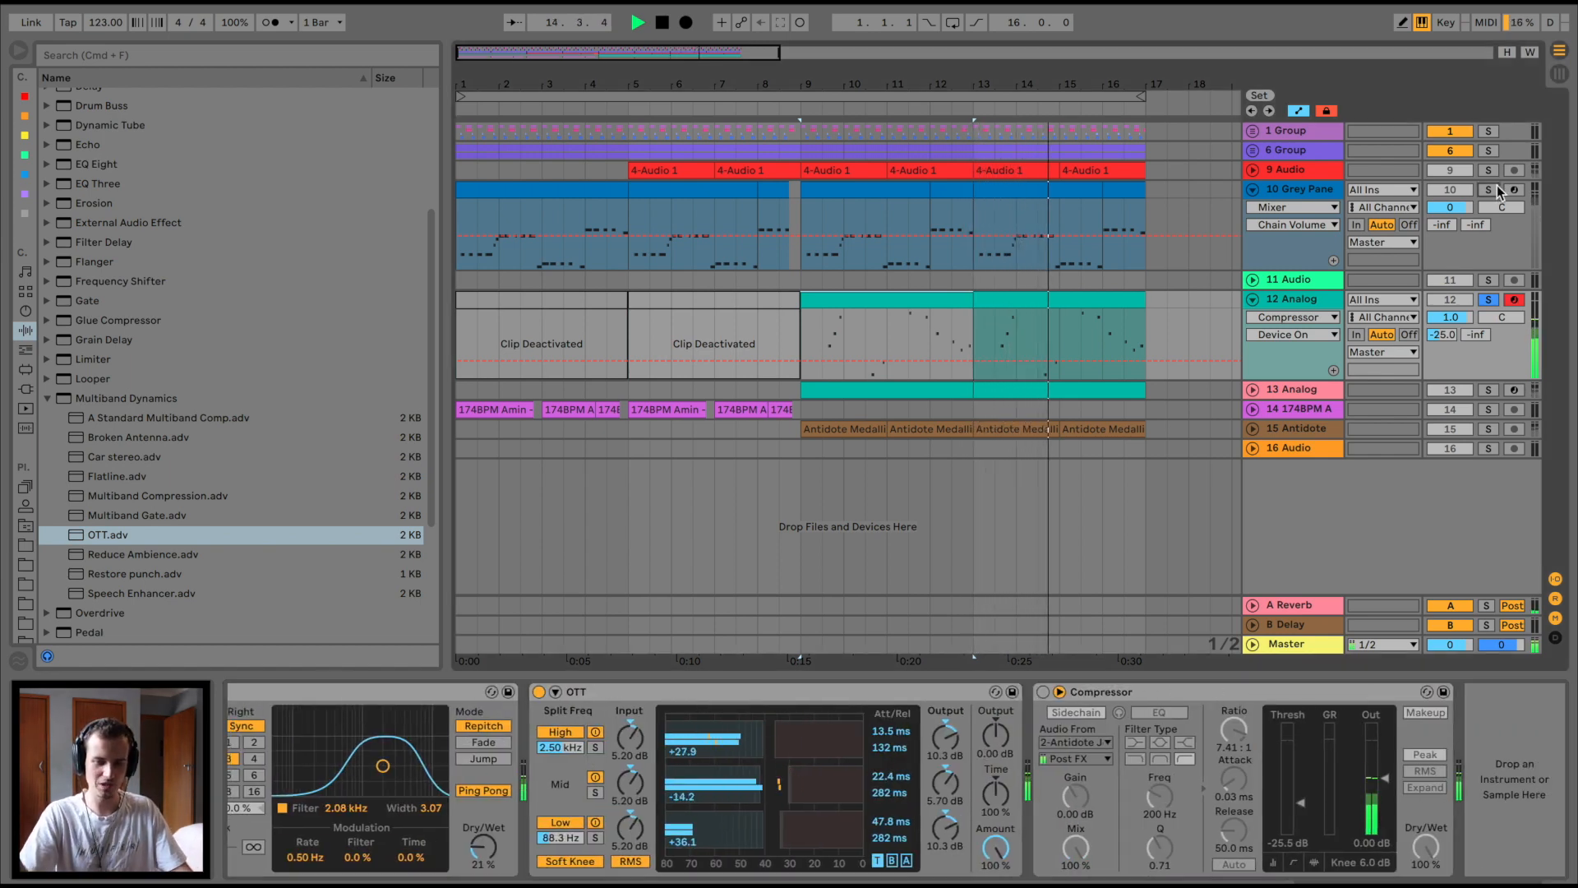
pyautogui.click(1031, 195)
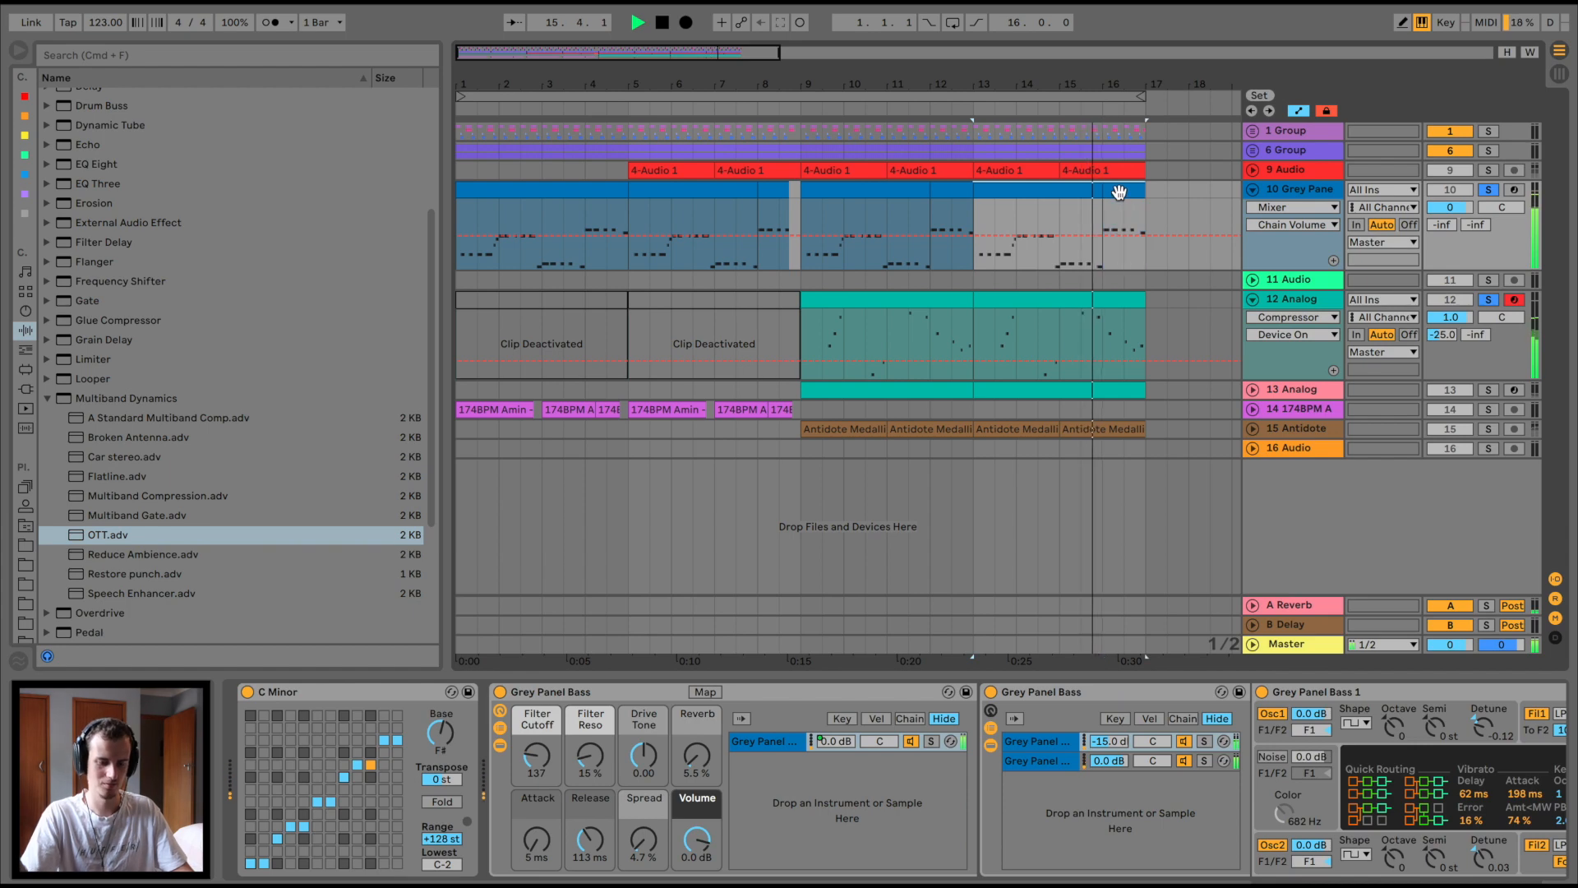
pyautogui.press('super+l')
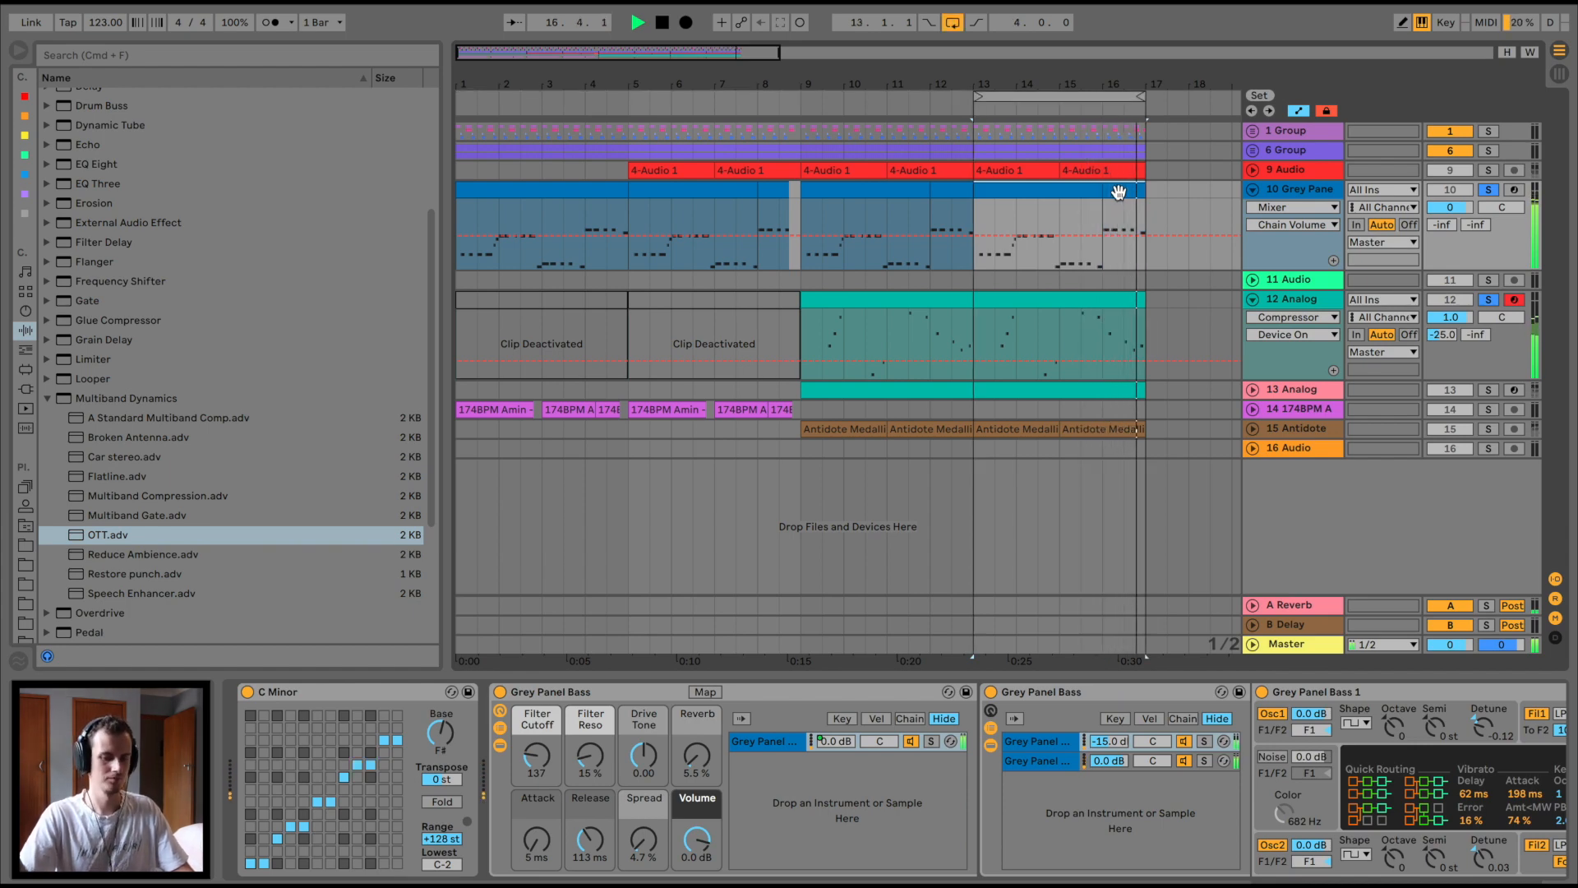
pyautogui.press('space')
# - Unfold and solo the 13 Analog track and play its clip at bar 13
pyautogui.click(1253, 389)
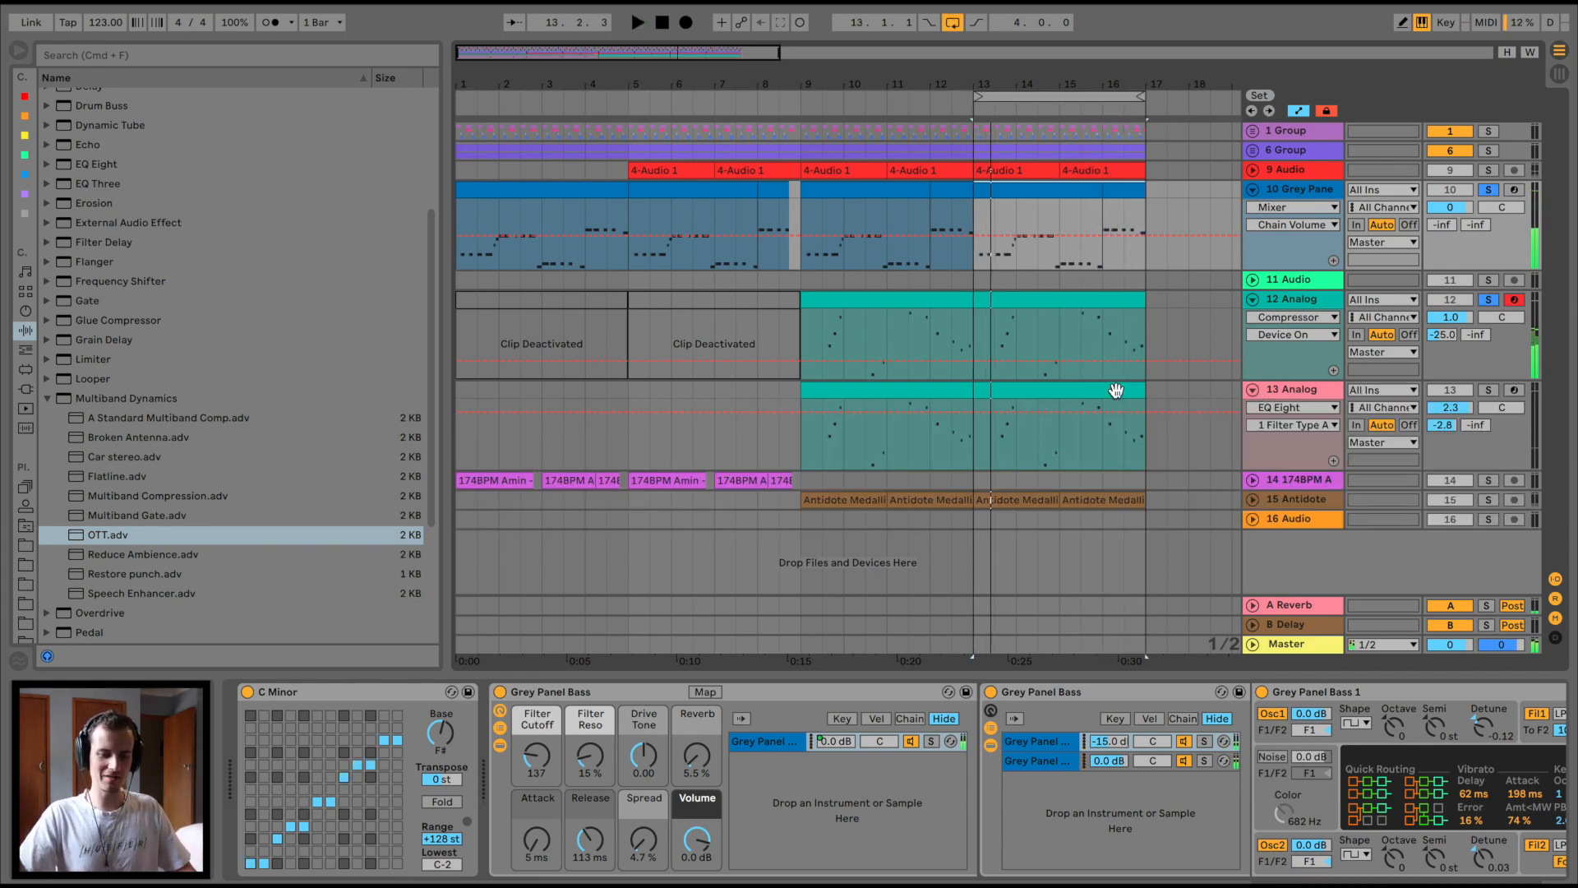
pyautogui.click(1035, 389)
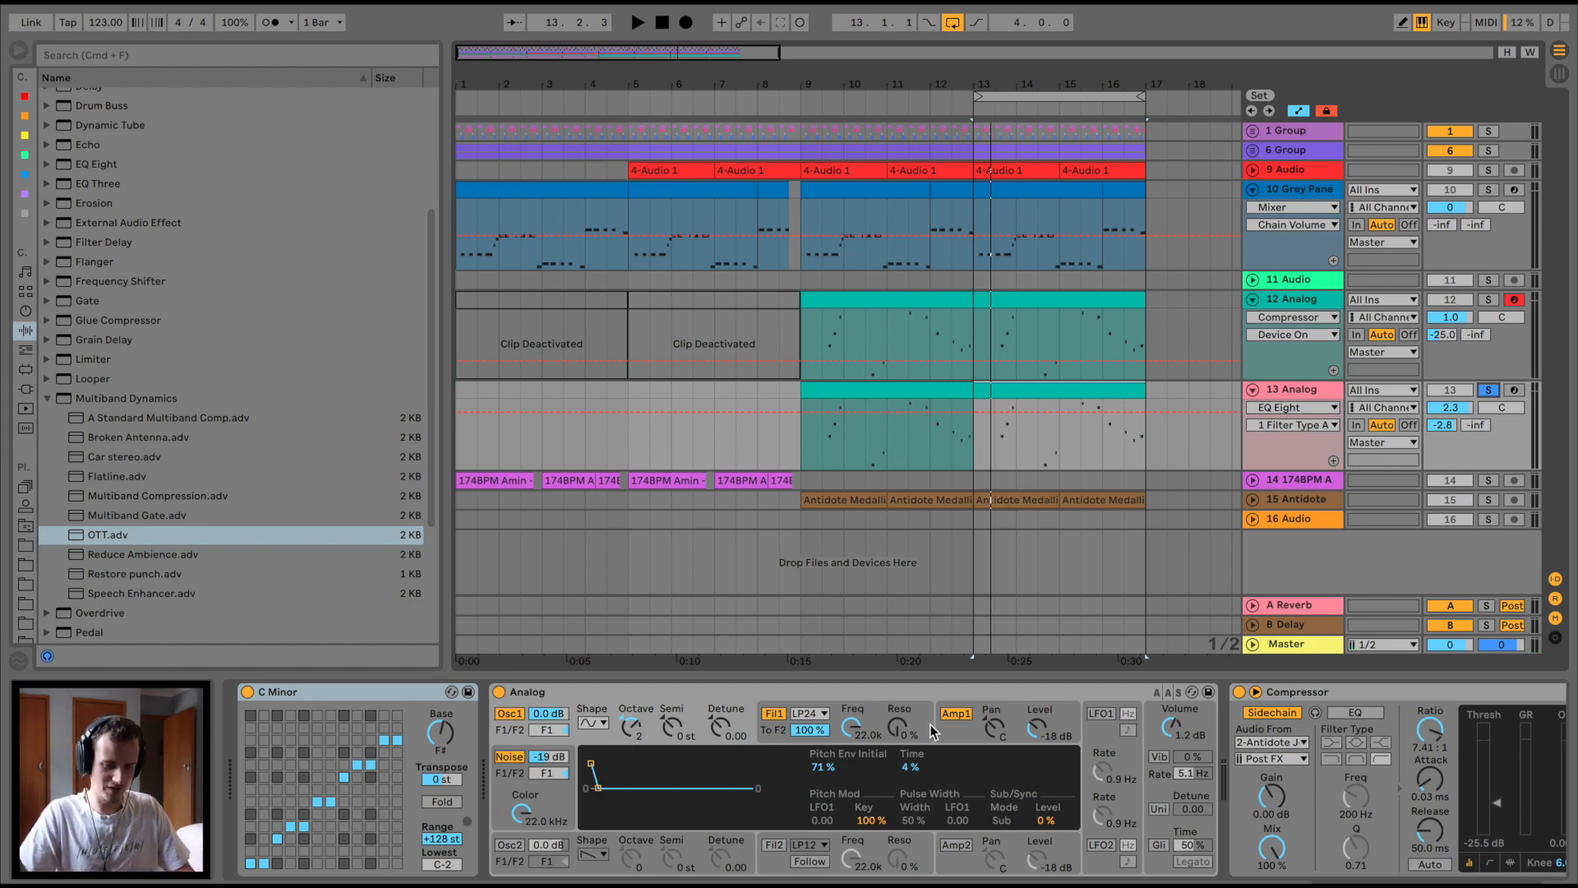
pyautogui.press('space')
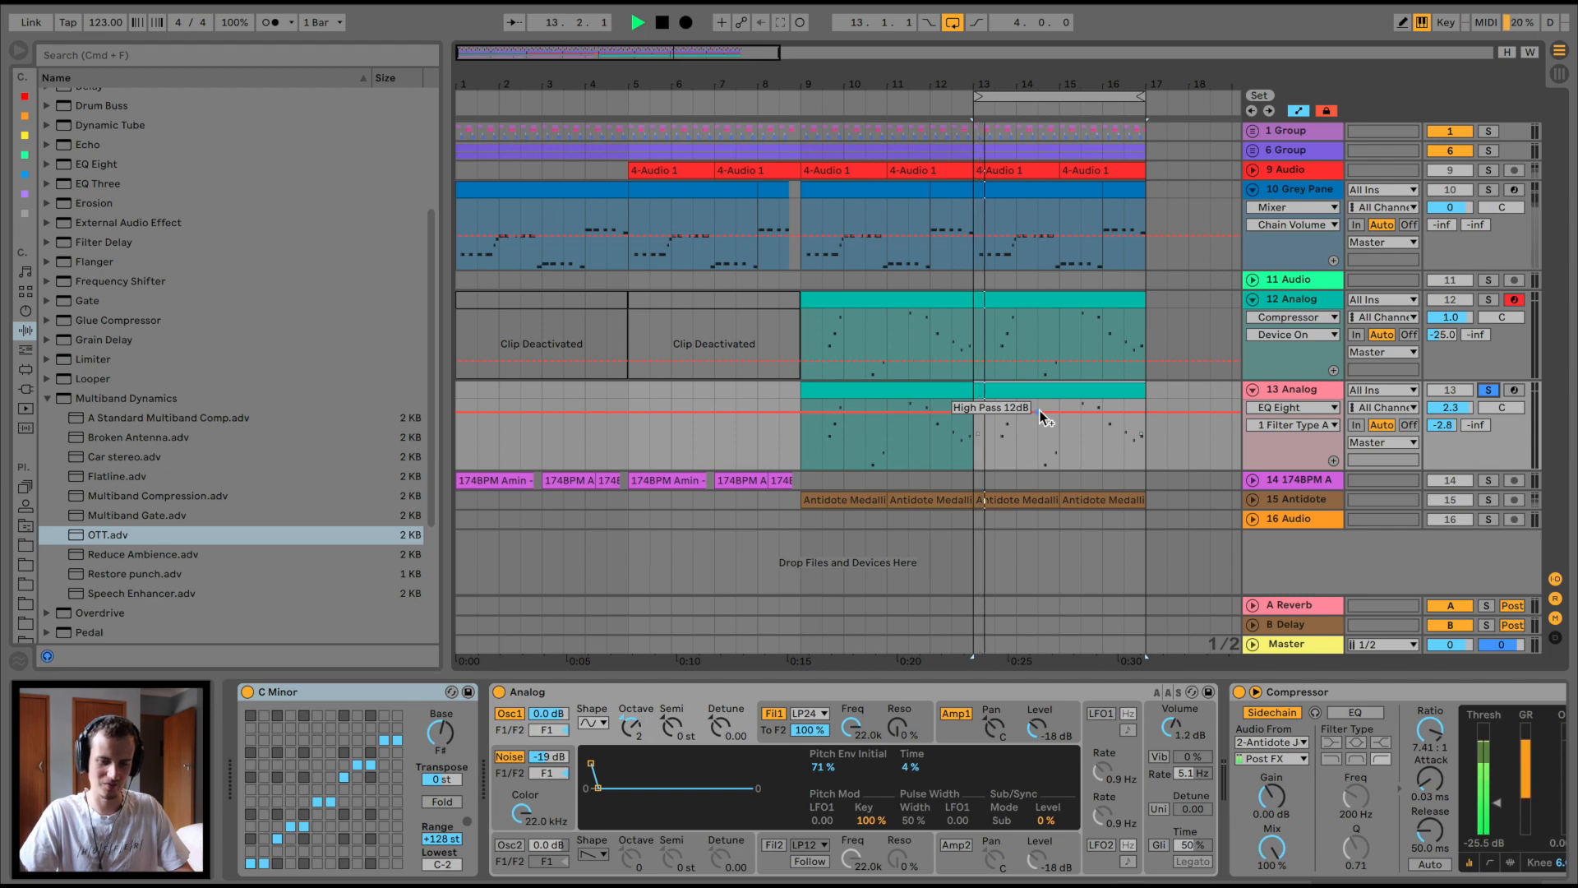
# - Switch the Compressor on the 12 Analog track back on and bring up the devices of 13 Analog
pyautogui.click(1316, 301)
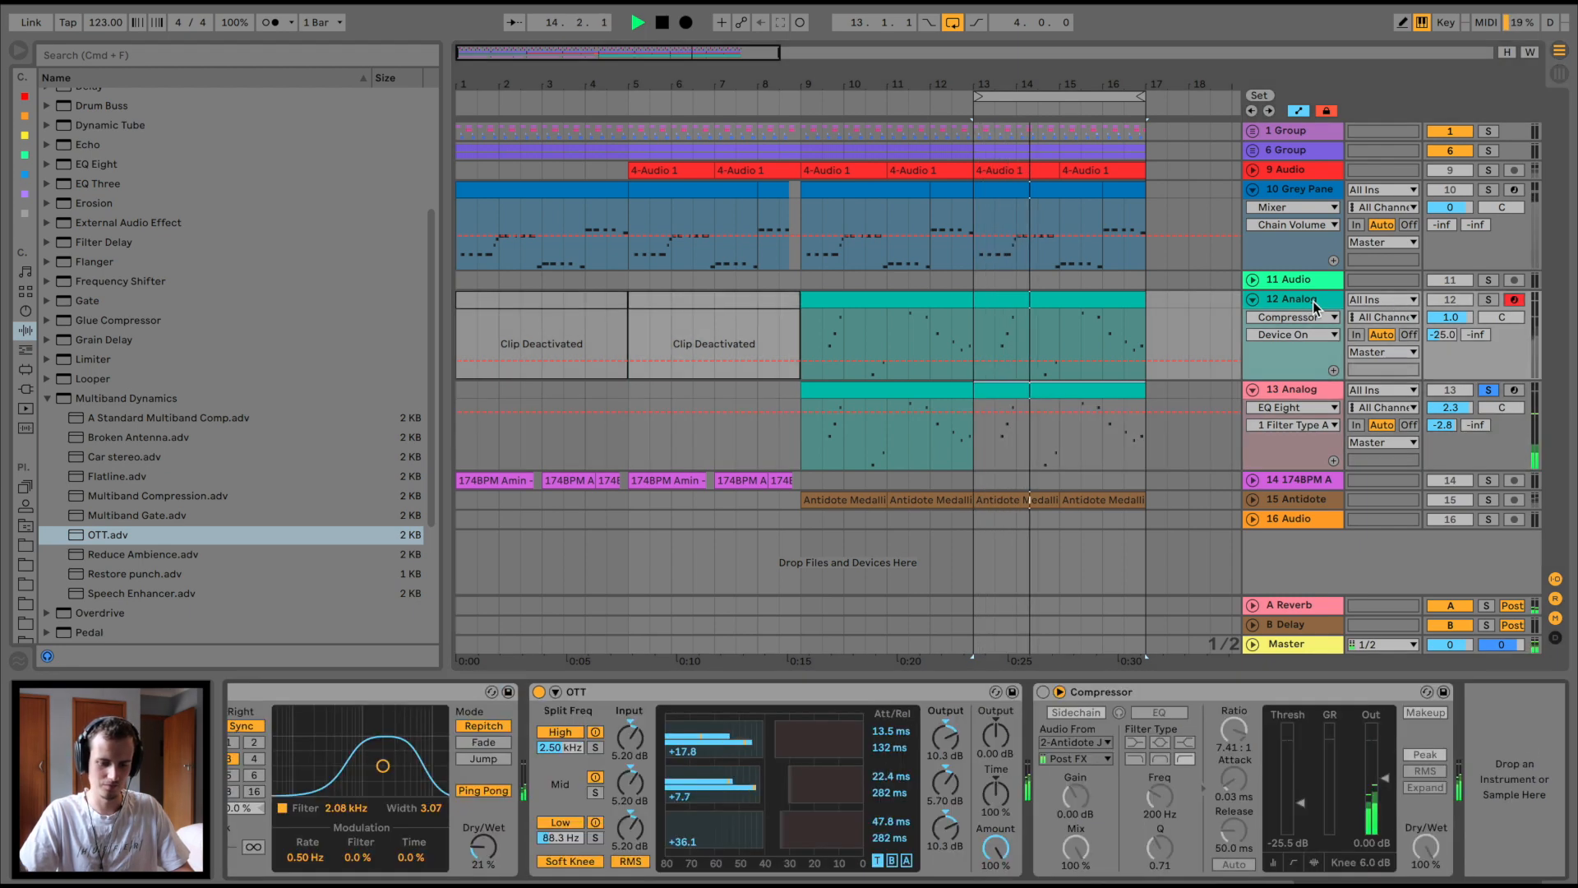
pyautogui.click(1042, 693)
pyautogui.click(1301, 390)
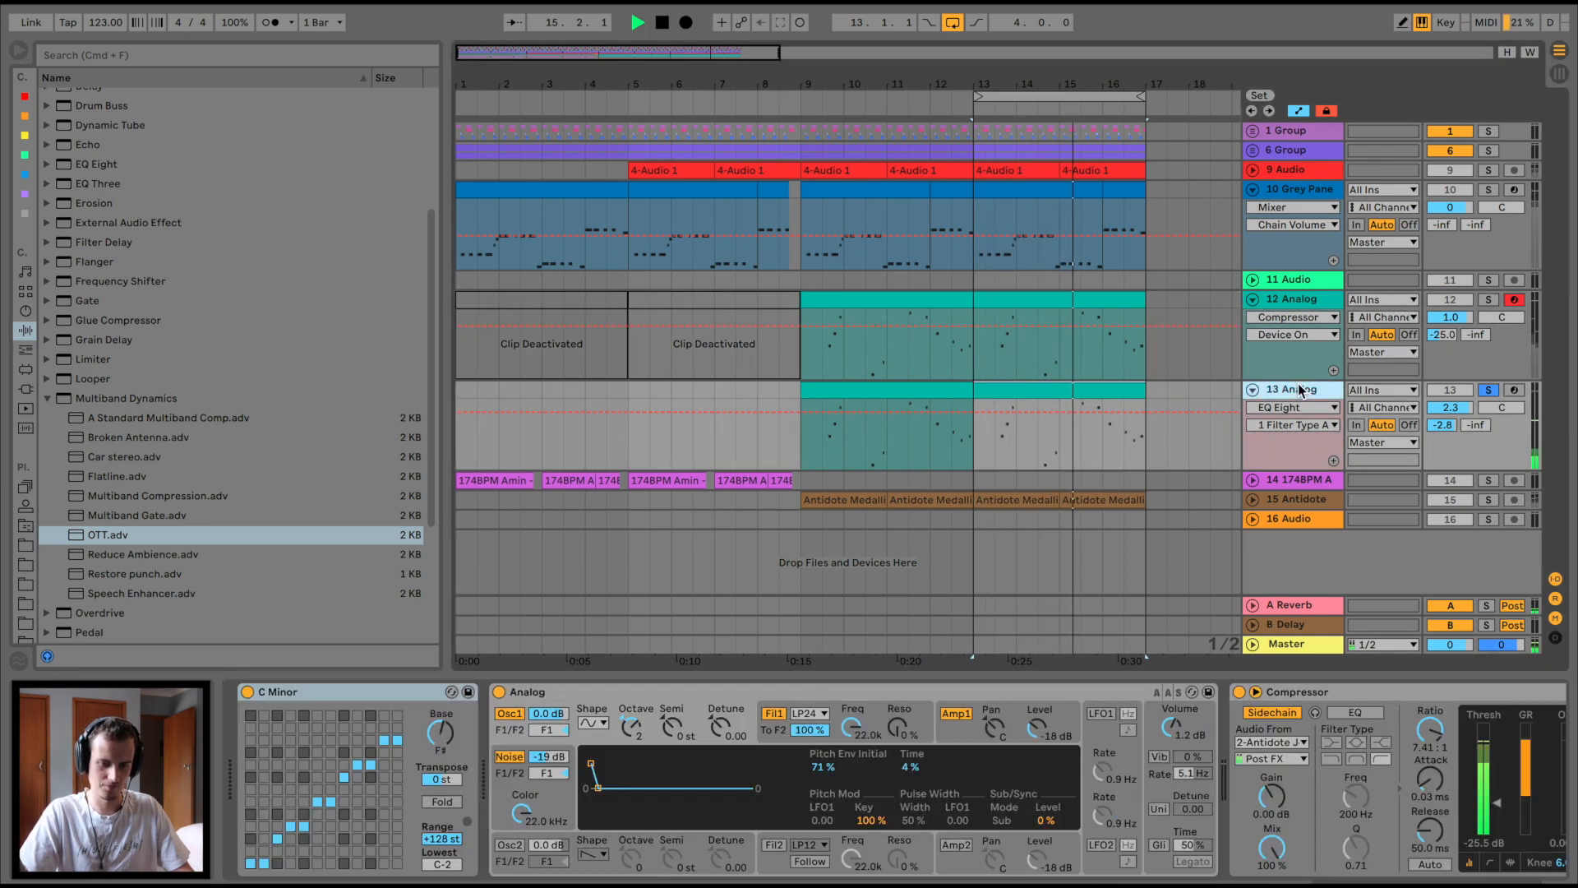
# - Solo 12 Analog for comparison, clear all solos and play the full arrangement from bar 9
pyautogui.click(1489, 299)
pyautogui.click(1489, 299)
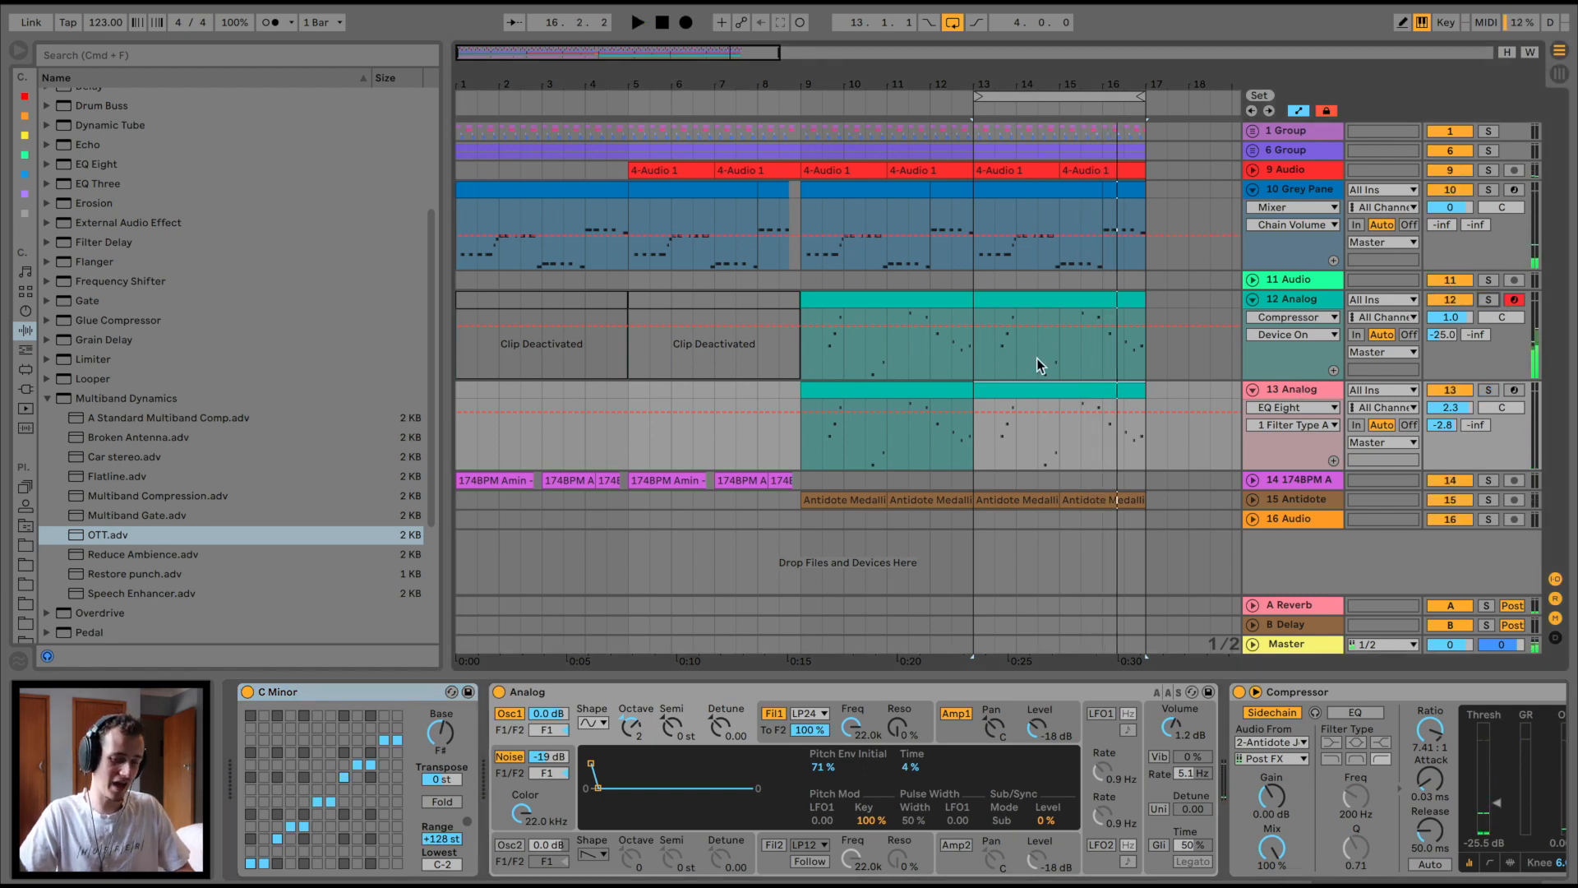
pyautogui.click(812, 383)
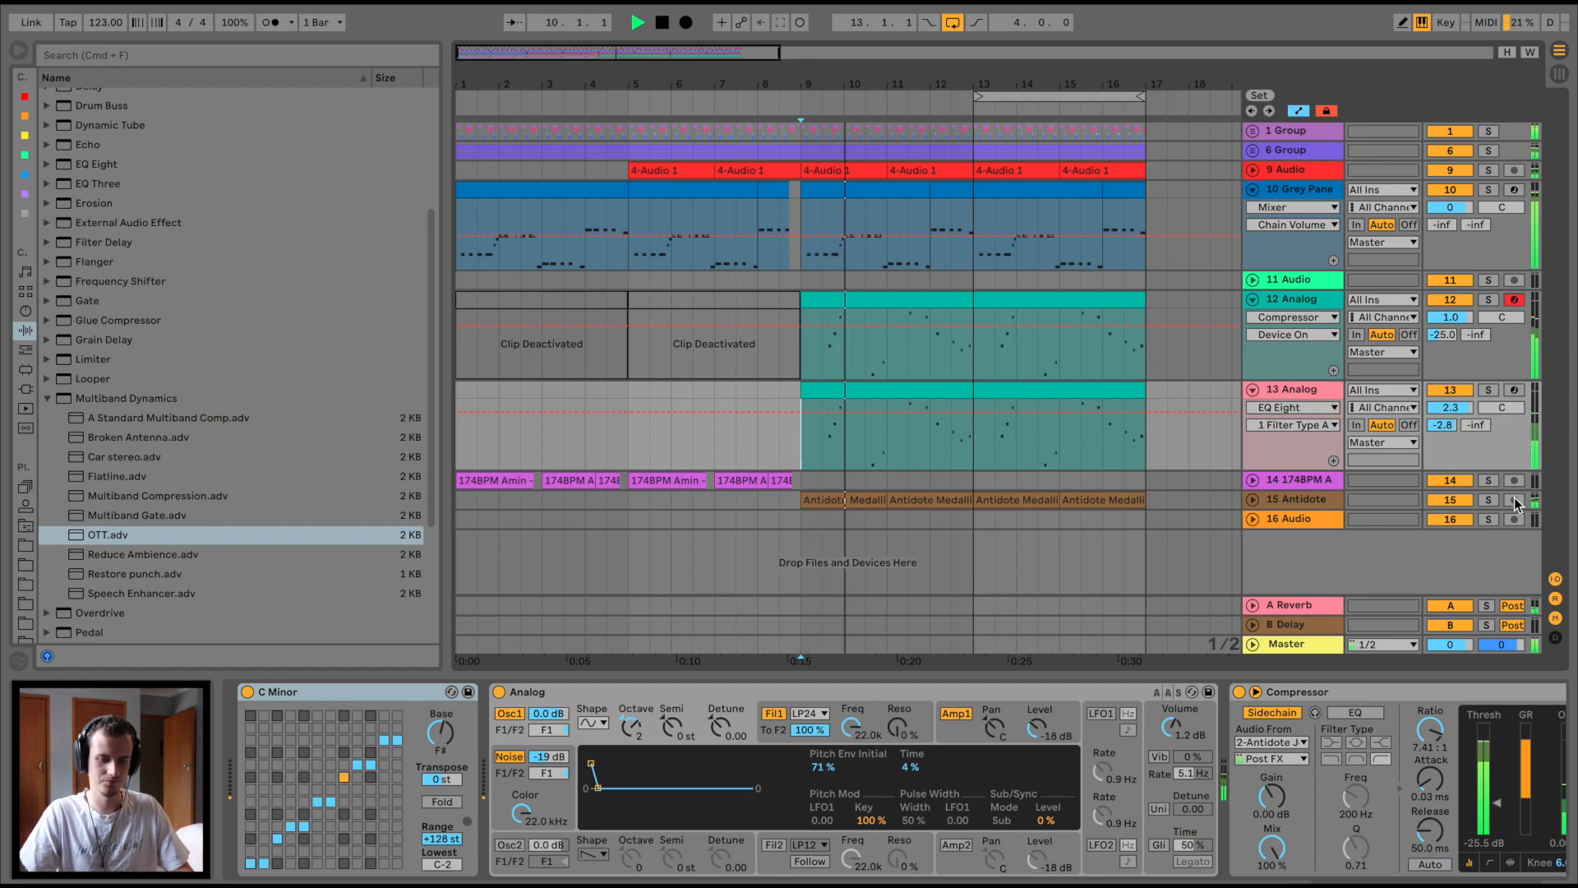
pyautogui.press('space')
# - Unfold the 15 Antidote track, open its first Antidote Medallion clip and play it soloed
pyautogui.click(1251, 499)
pyautogui.scroll(-1, 881, 458)
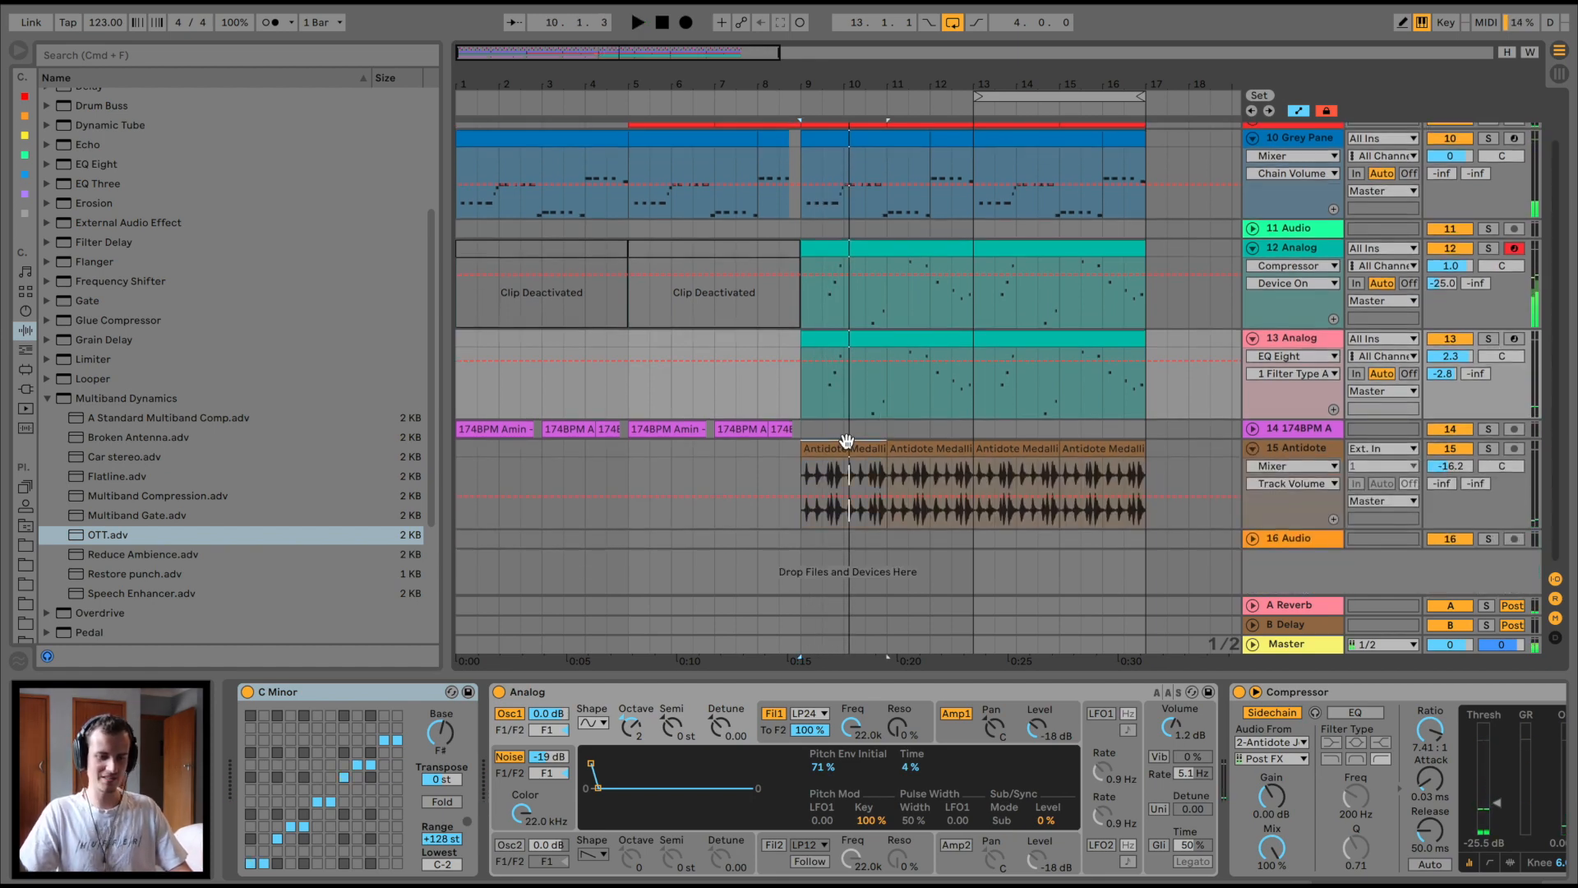
pyautogui.click(846, 444)
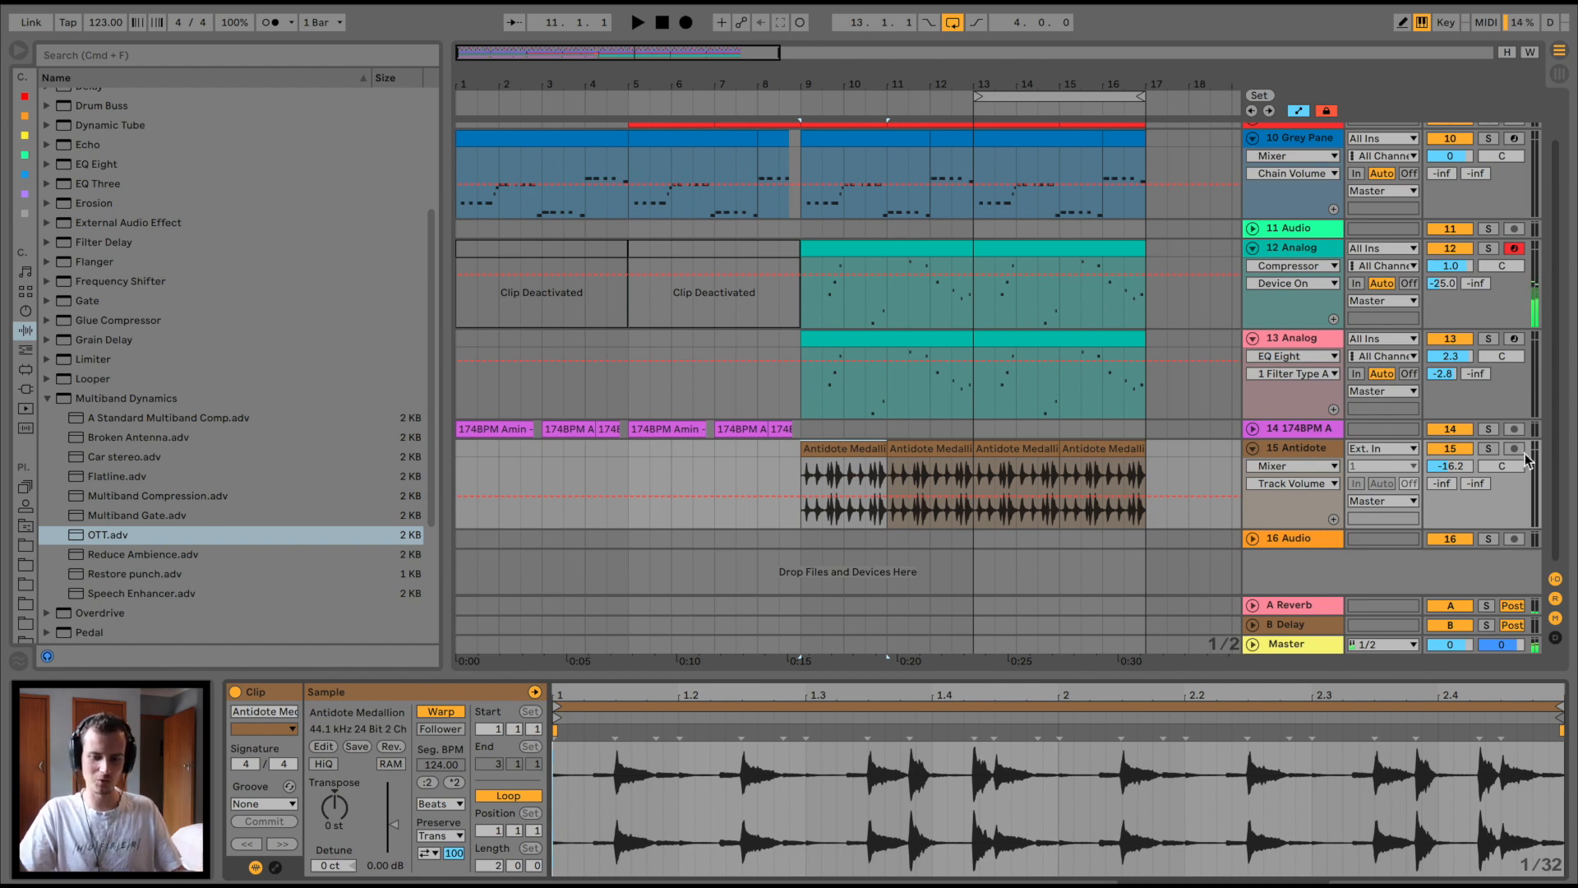
pyautogui.click(1487, 447)
pyautogui.press('space')
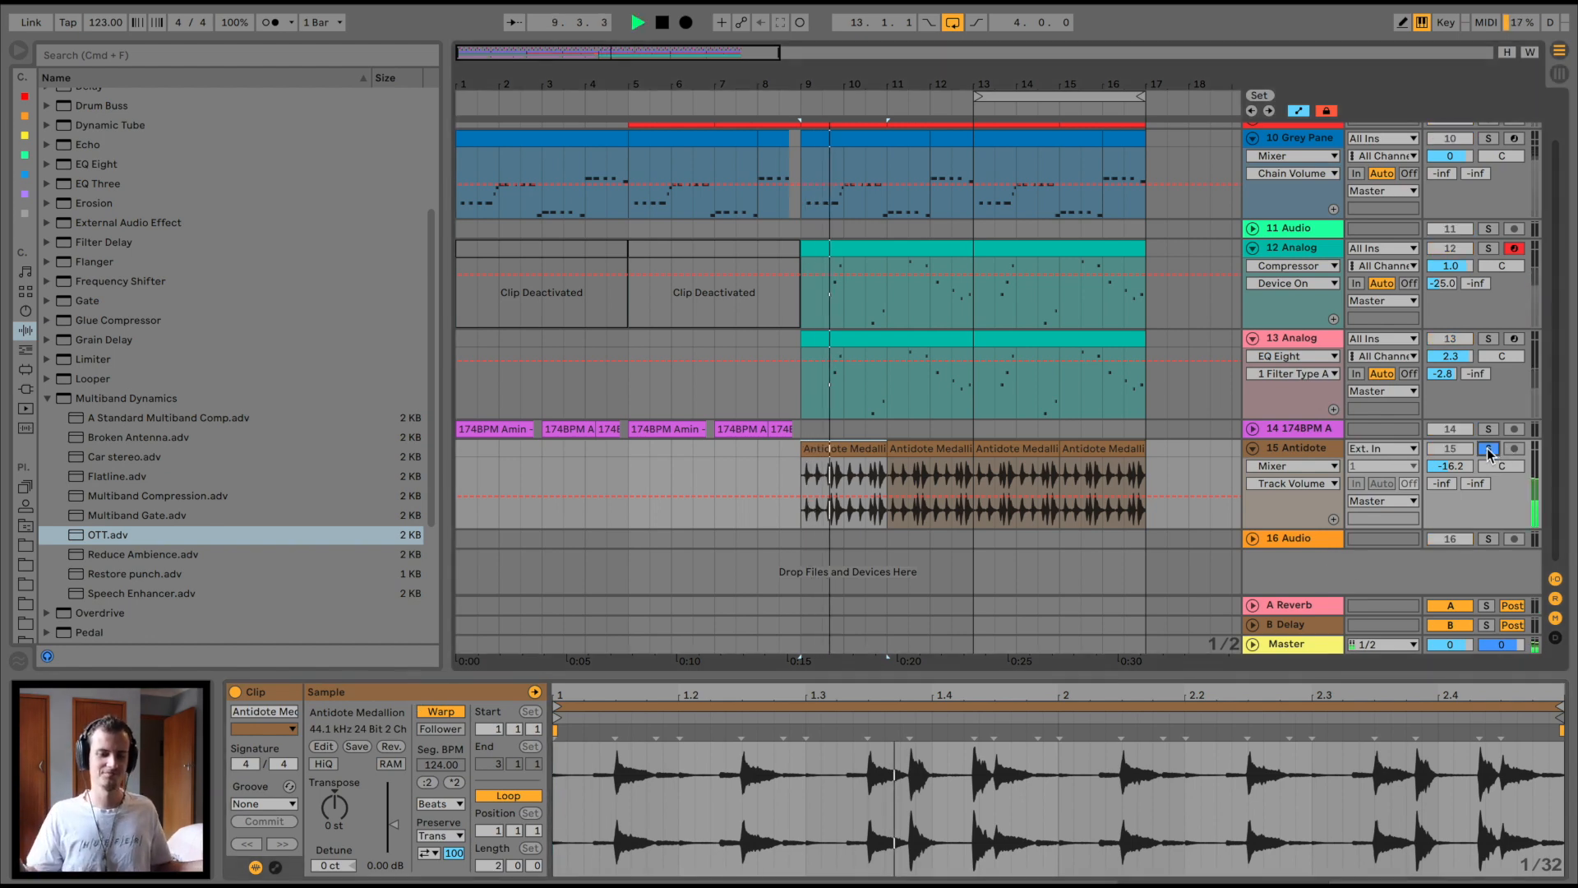
# - Unsolo the Antidote track to hear it in the full mix and switch the arrangement loop off
pyautogui.click(1487, 447)
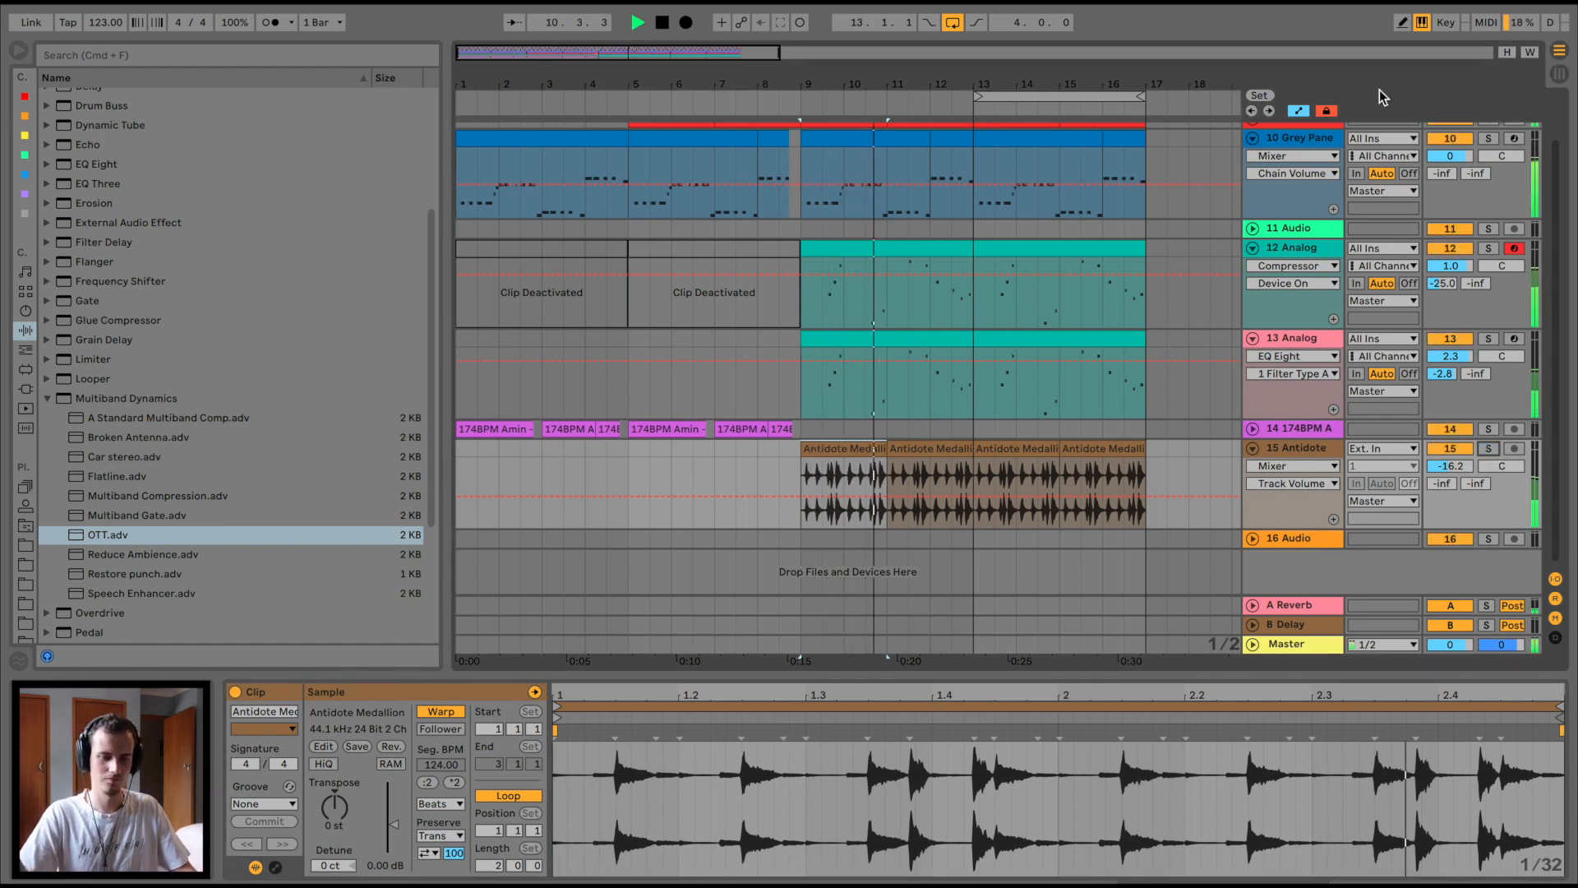
pyautogui.click(954, 23)
pyautogui.press('space')
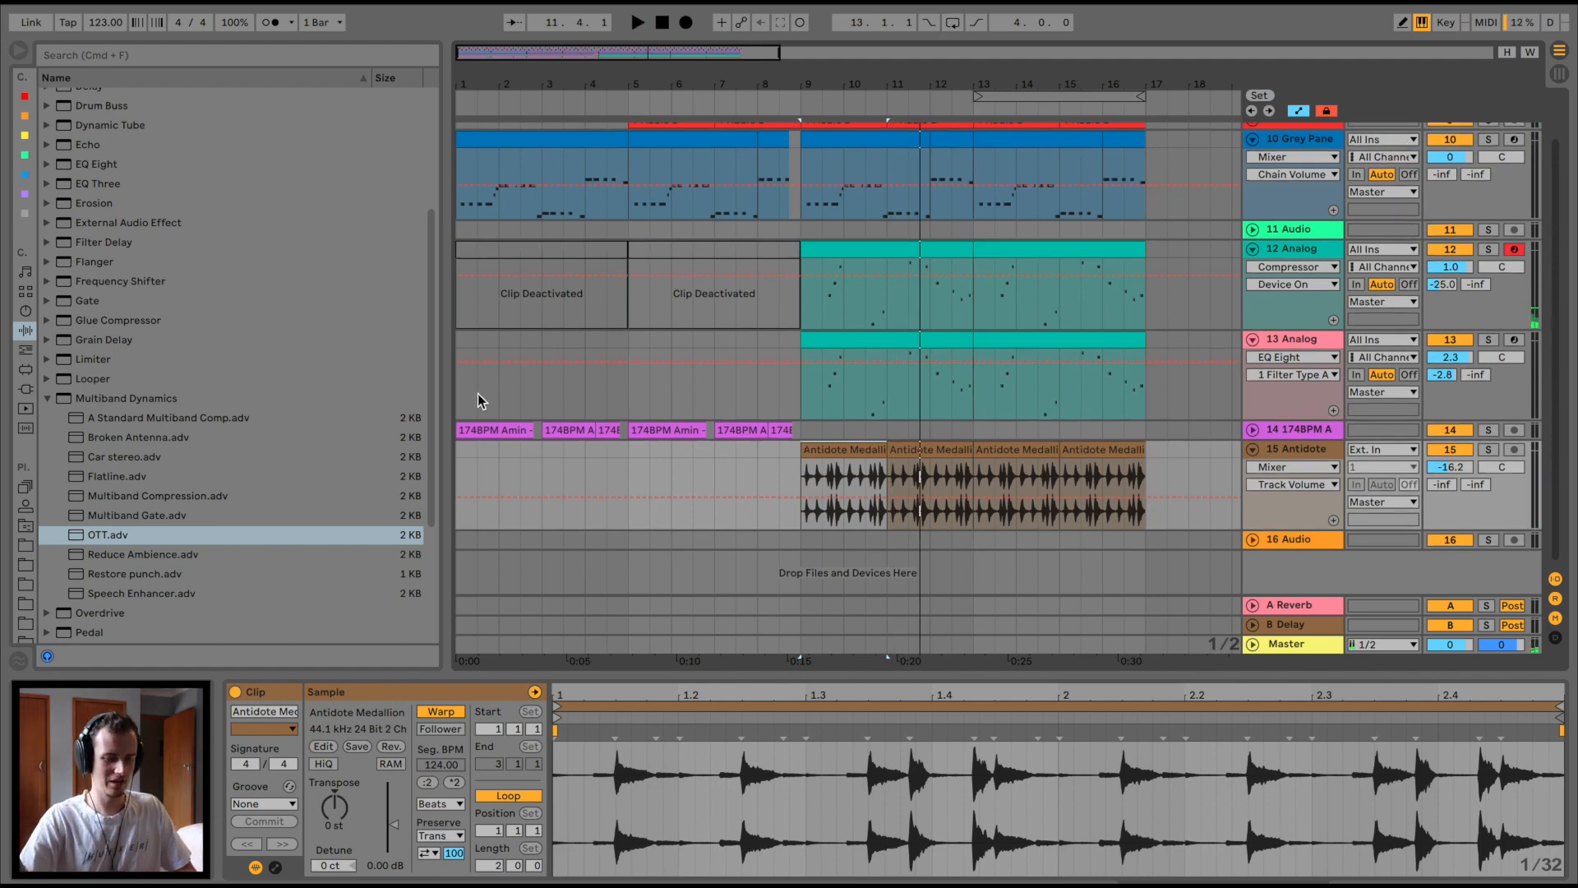
# - Open the first clip on the 14 174BPM A track, fold the Antidote track and unfold the vocal track's waveforms
pyautogui.click(485, 429)
pyautogui.click(1256, 424)
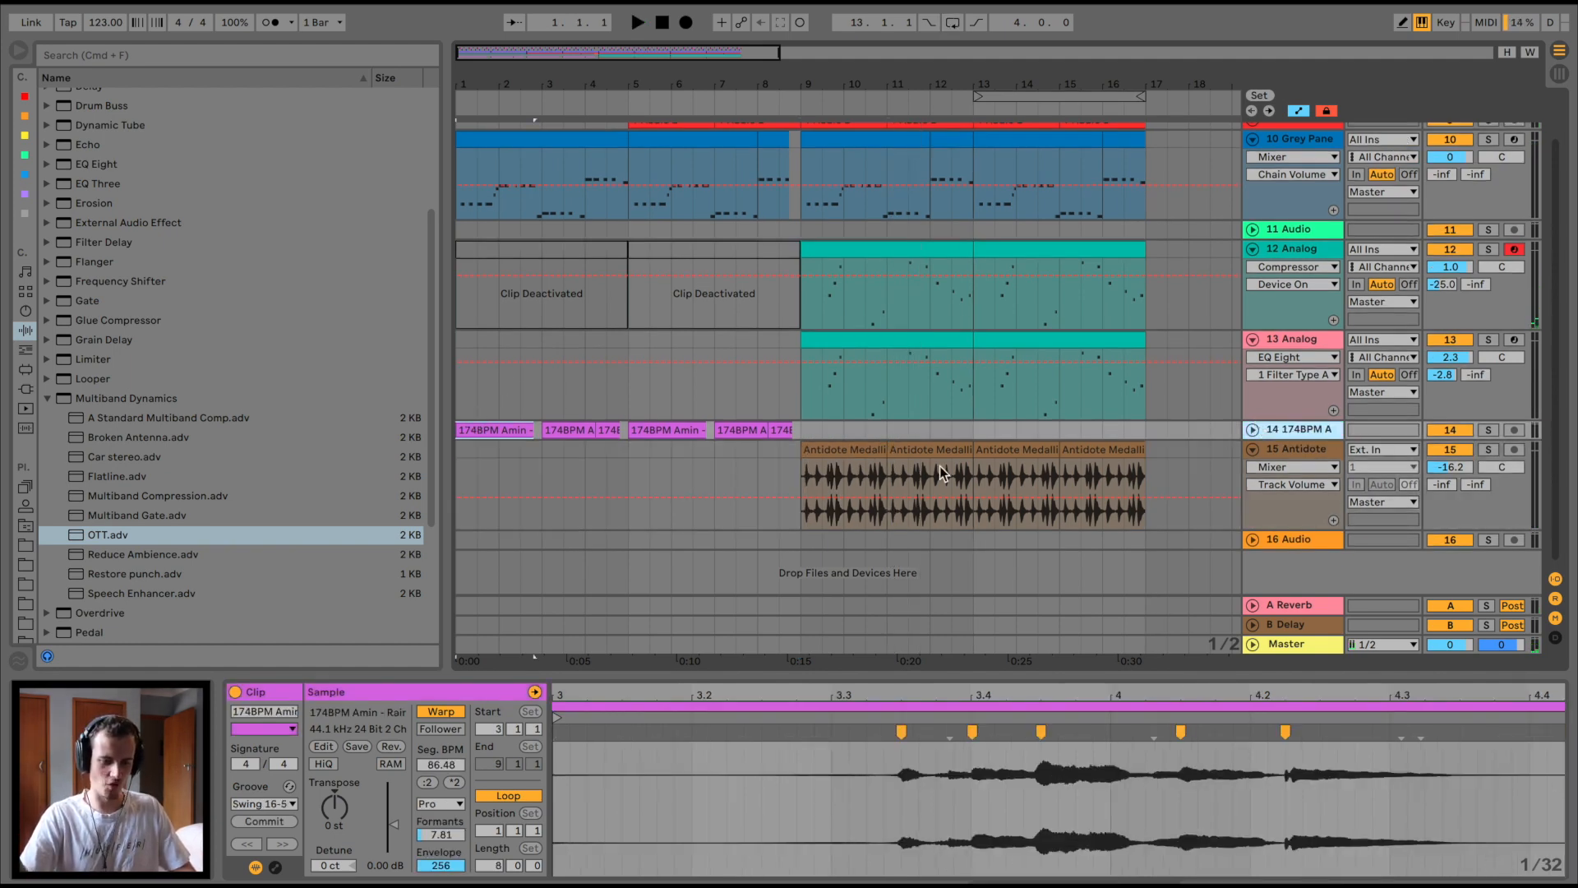
pyautogui.scroll(-1, 943, 472)
pyautogui.click(1252, 448)
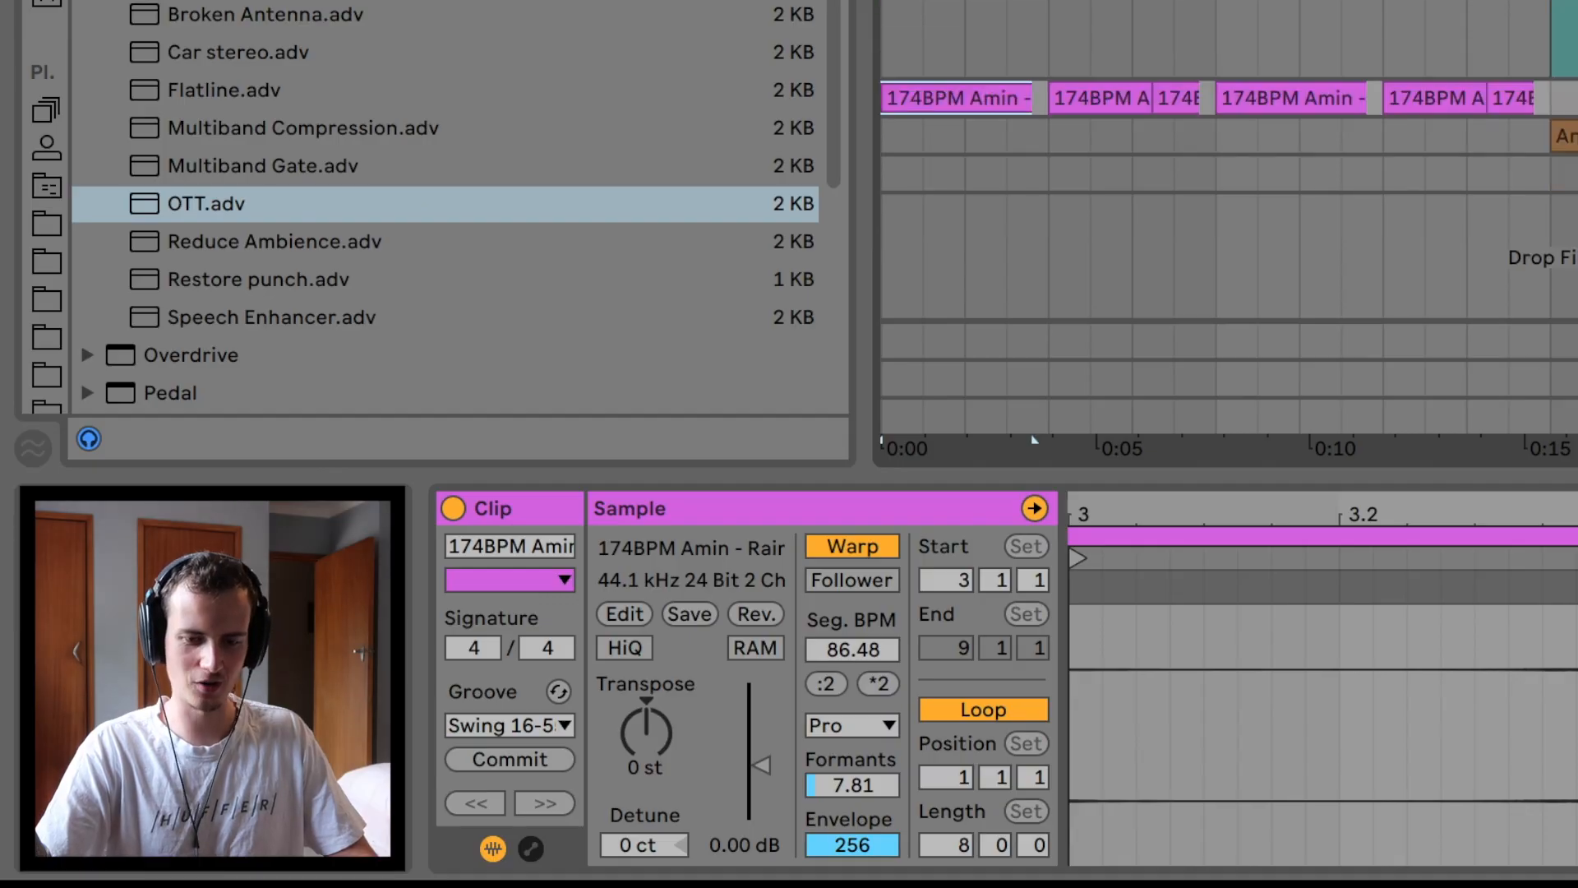
pyautogui.press('u')
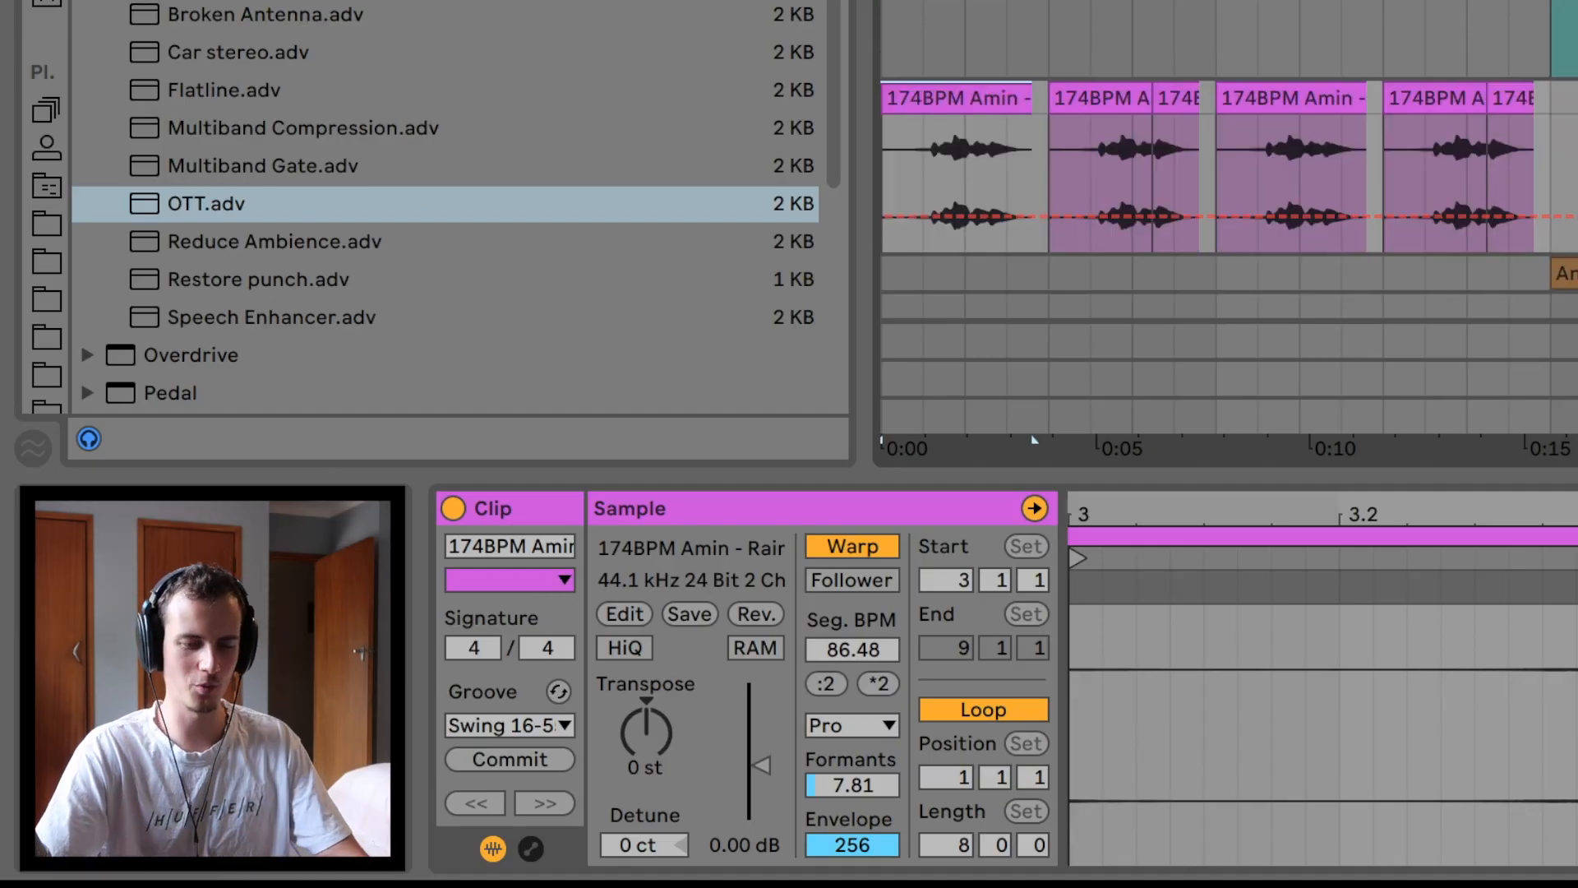
pyautogui.scroll(-3, 1254, 60)
pyautogui.scroll(2, 1254, 60)
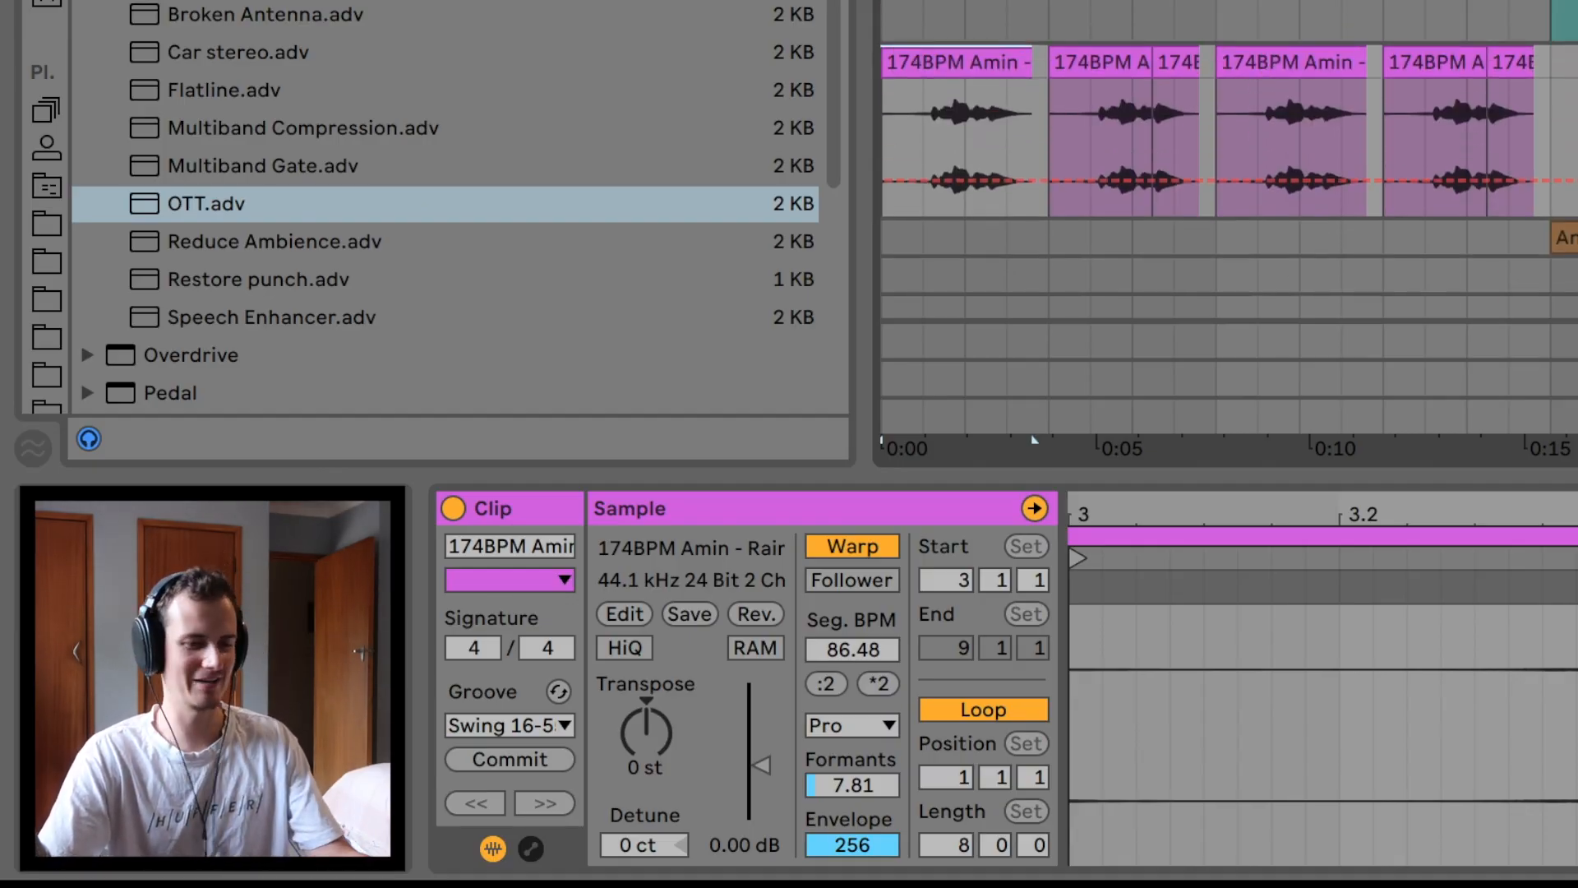
# - Play the 14 174BPM A vocal track soloed from bar 1 and bring up its effect chain
pyautogui.press('space')
pyautogui.click(1487, 462)
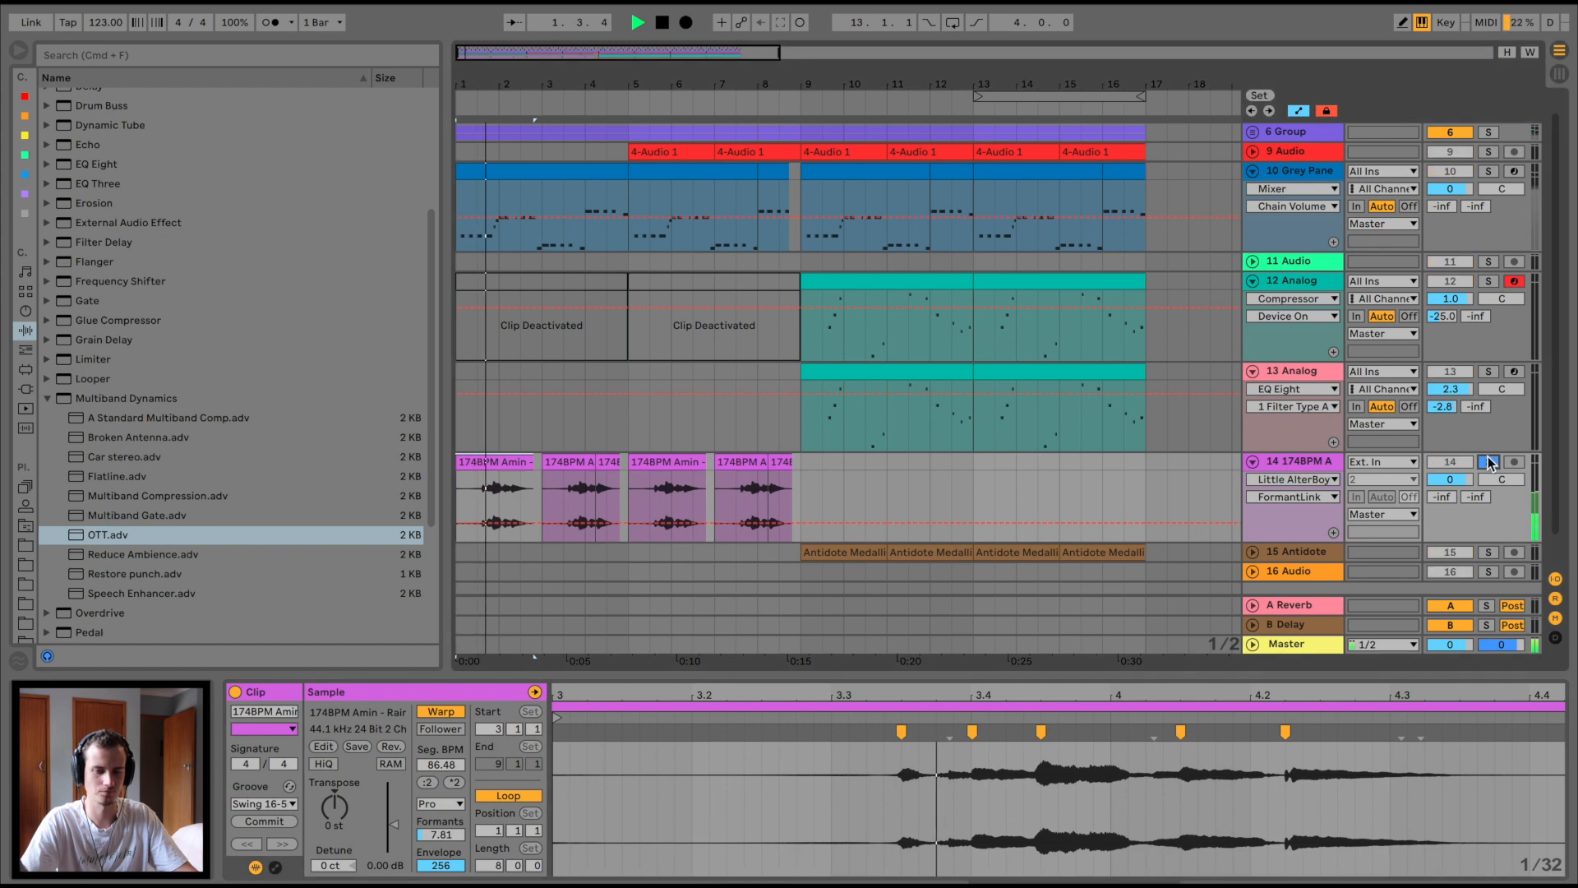
pyautogui.click(1298, 462)
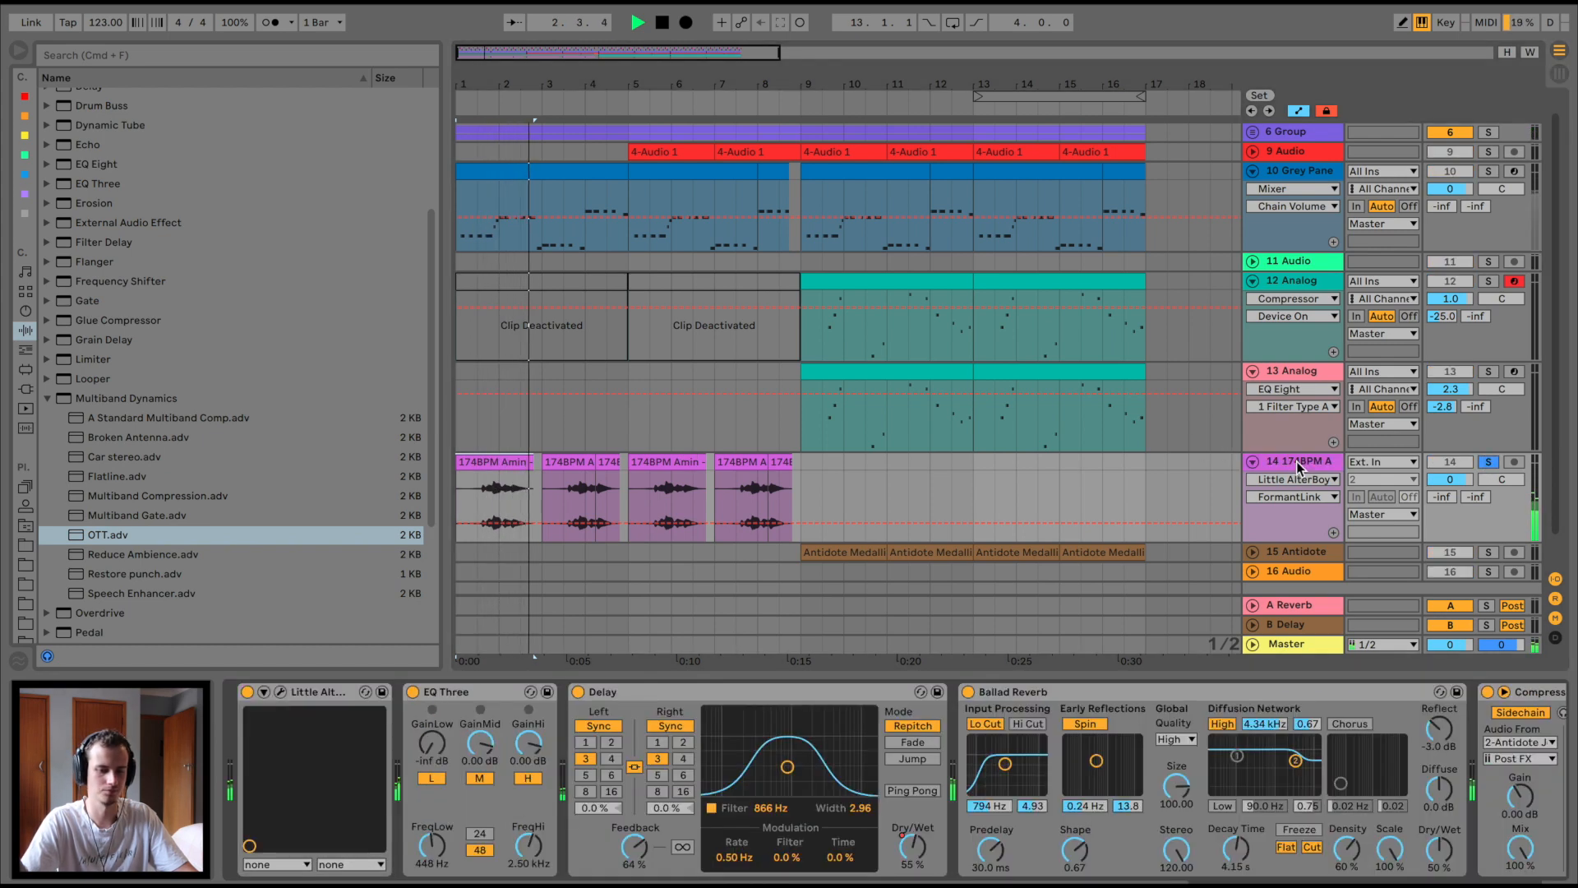
pyautogui.press('space')
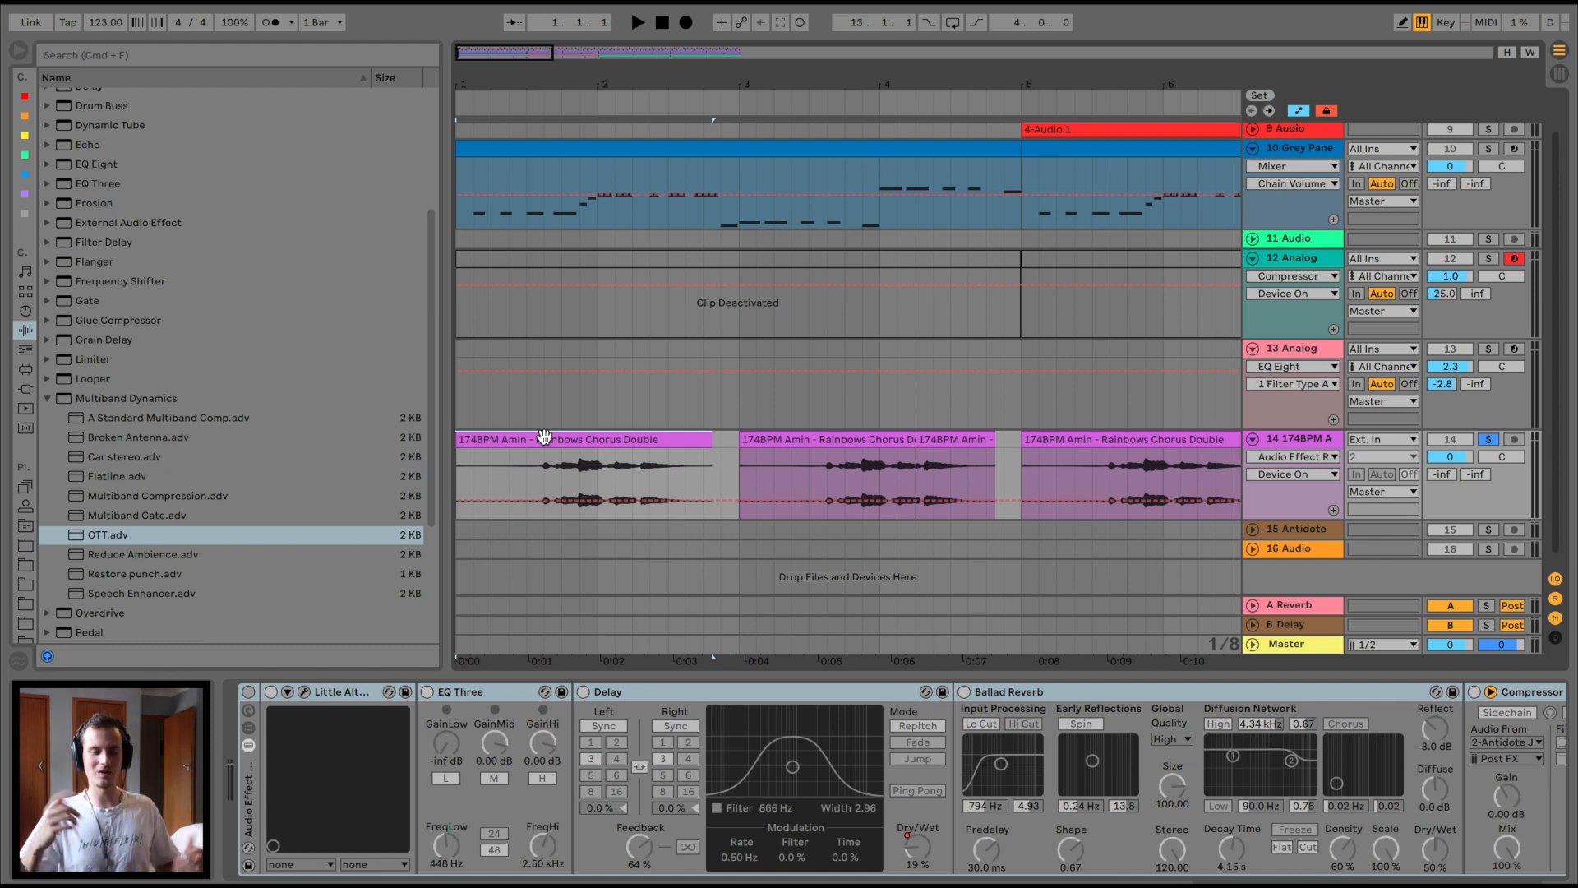
# - Examine the vocal clips' warp markers on the 14 174BPM A track and try playing the bar 5 clip unwarped
pyautogui.click(496, 457)
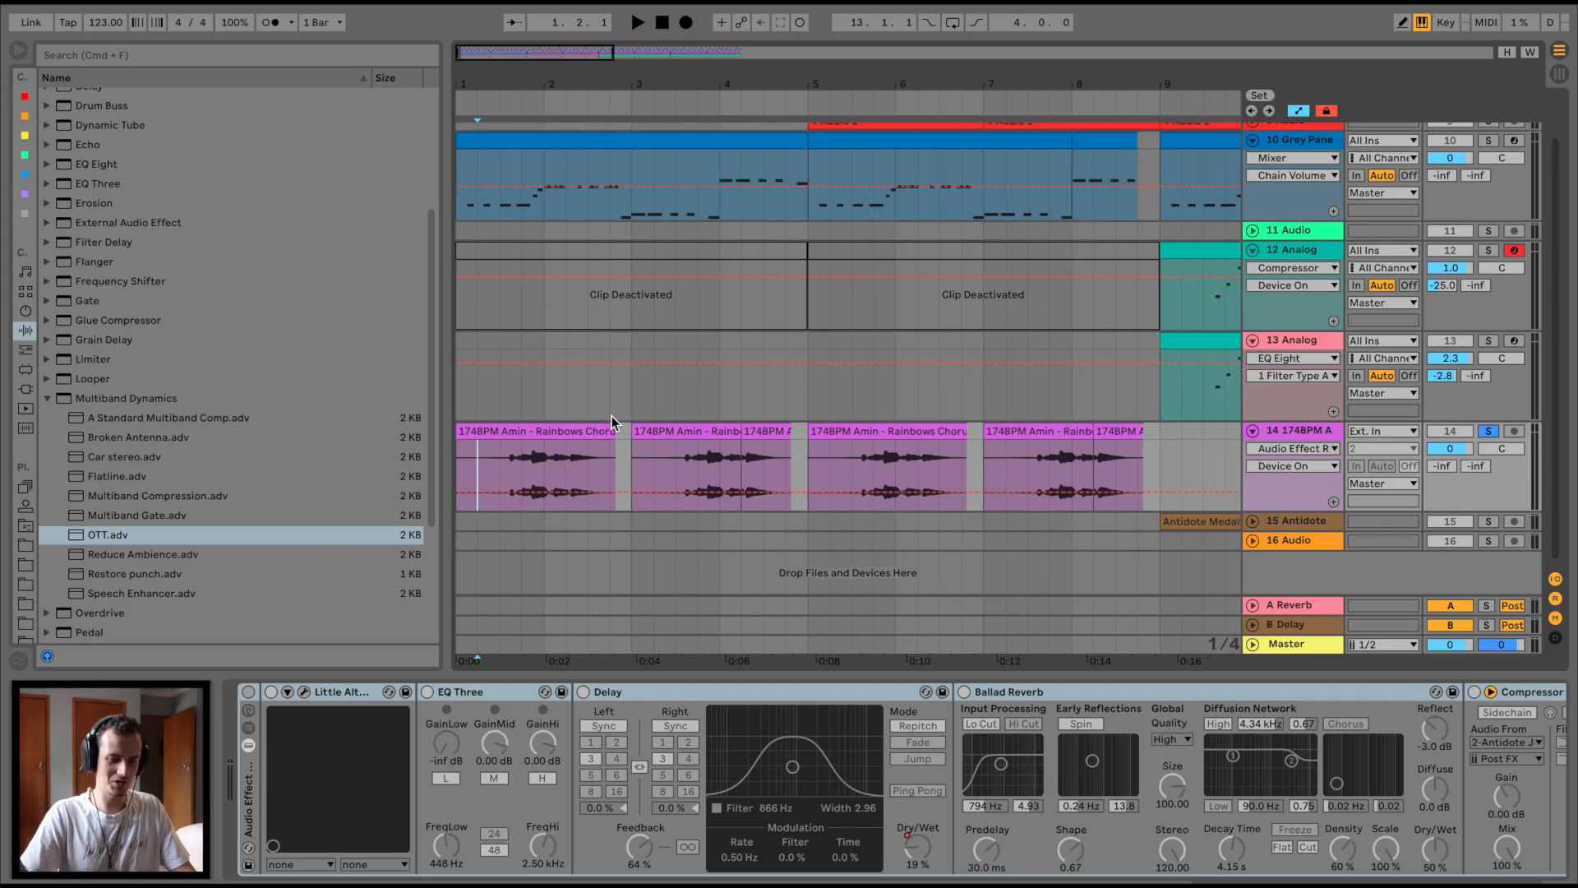
pyautogui.click(497, 436)
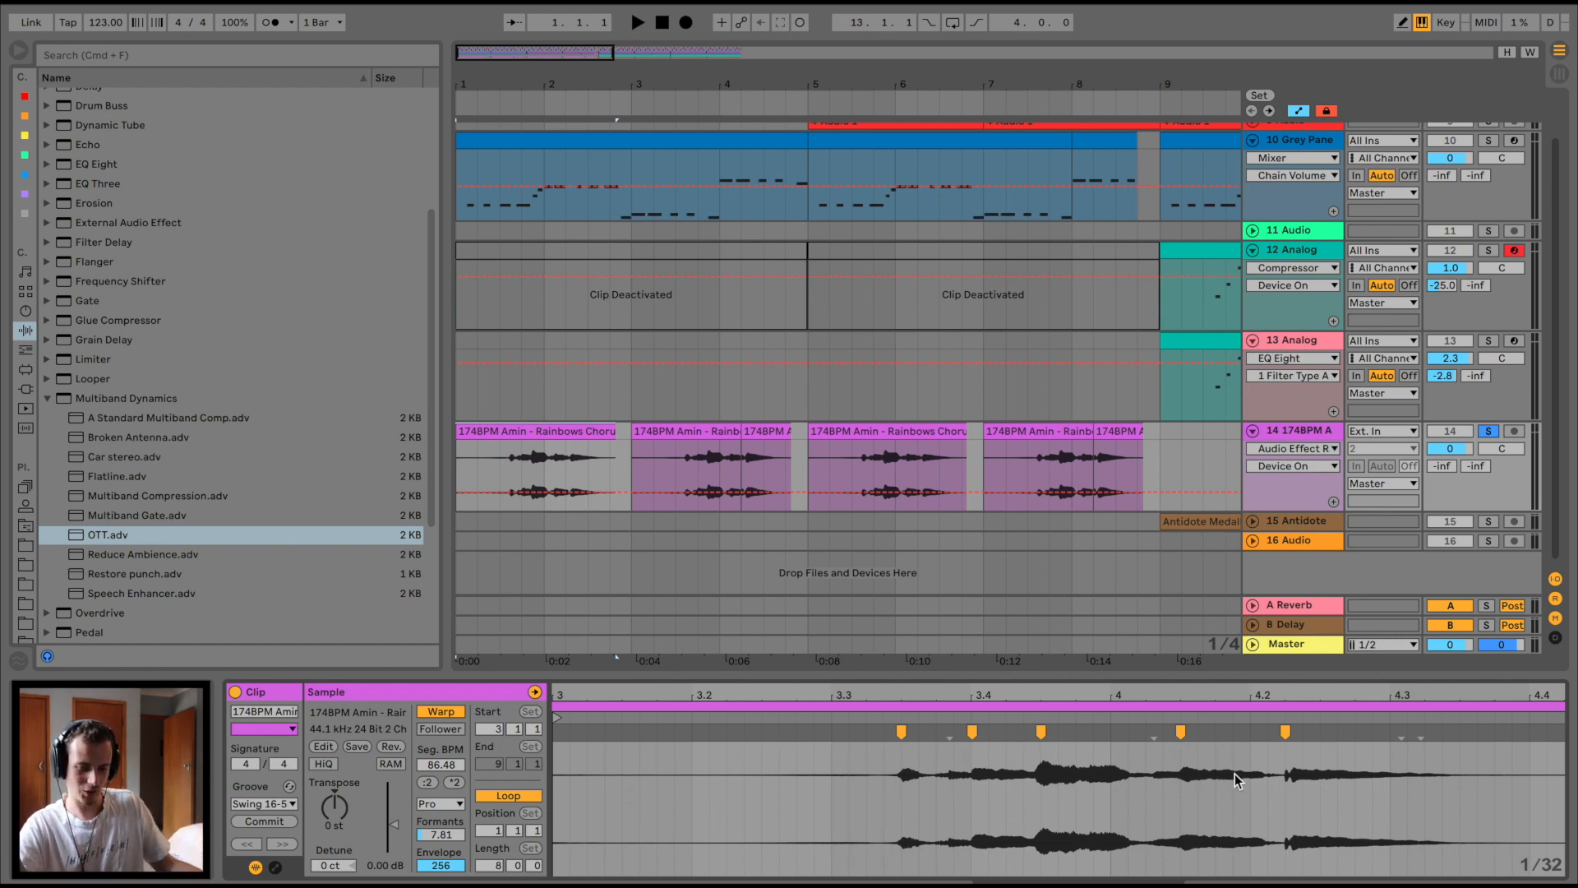
pyautogui.click(641, 432)
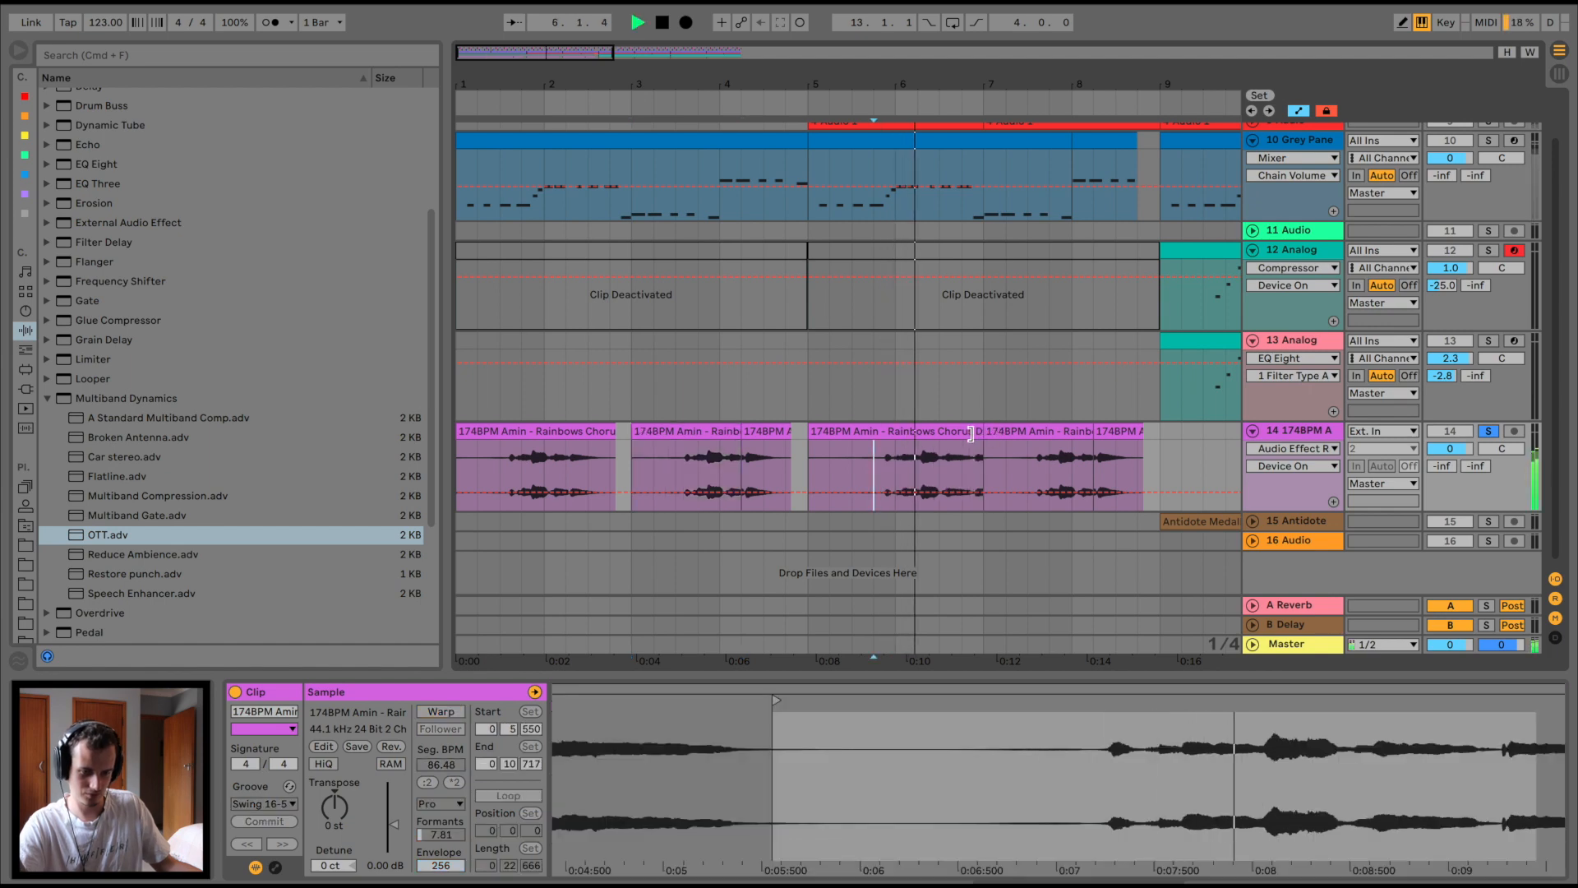
pyautogui.moveTo(971, 434); pyautogui.dragTo(1028, 435)
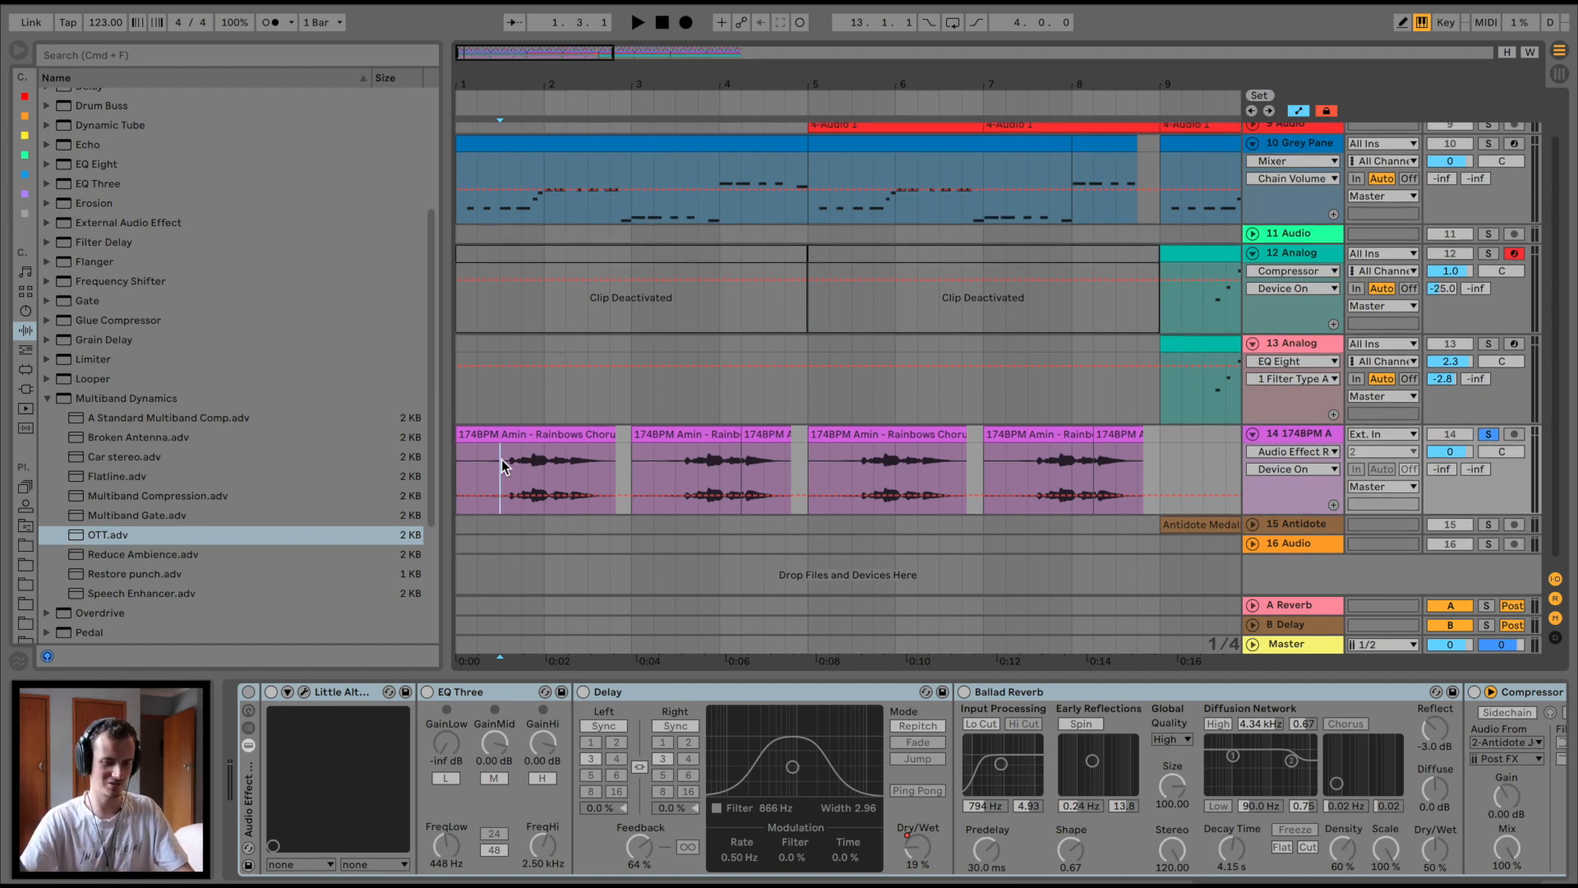
# - Play the dry vocal, reactivate its effect rack and switch off every device except Little AlterBoy
pyautogui.press('space')
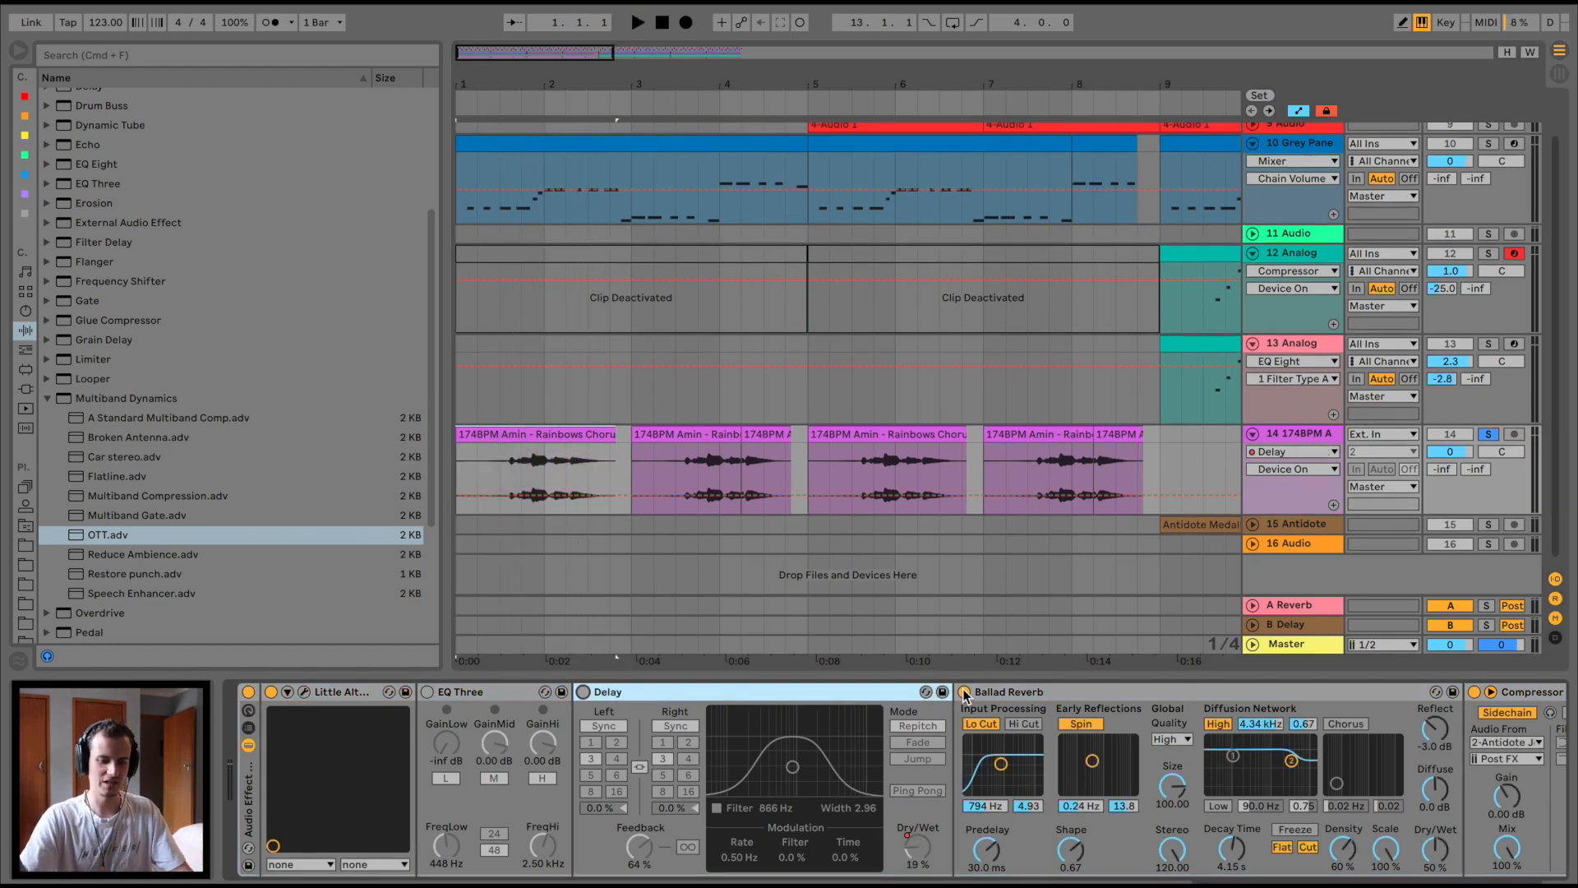
pyautogui.click(964, 692)
pyautogui.hscroll(4, 965, 696)
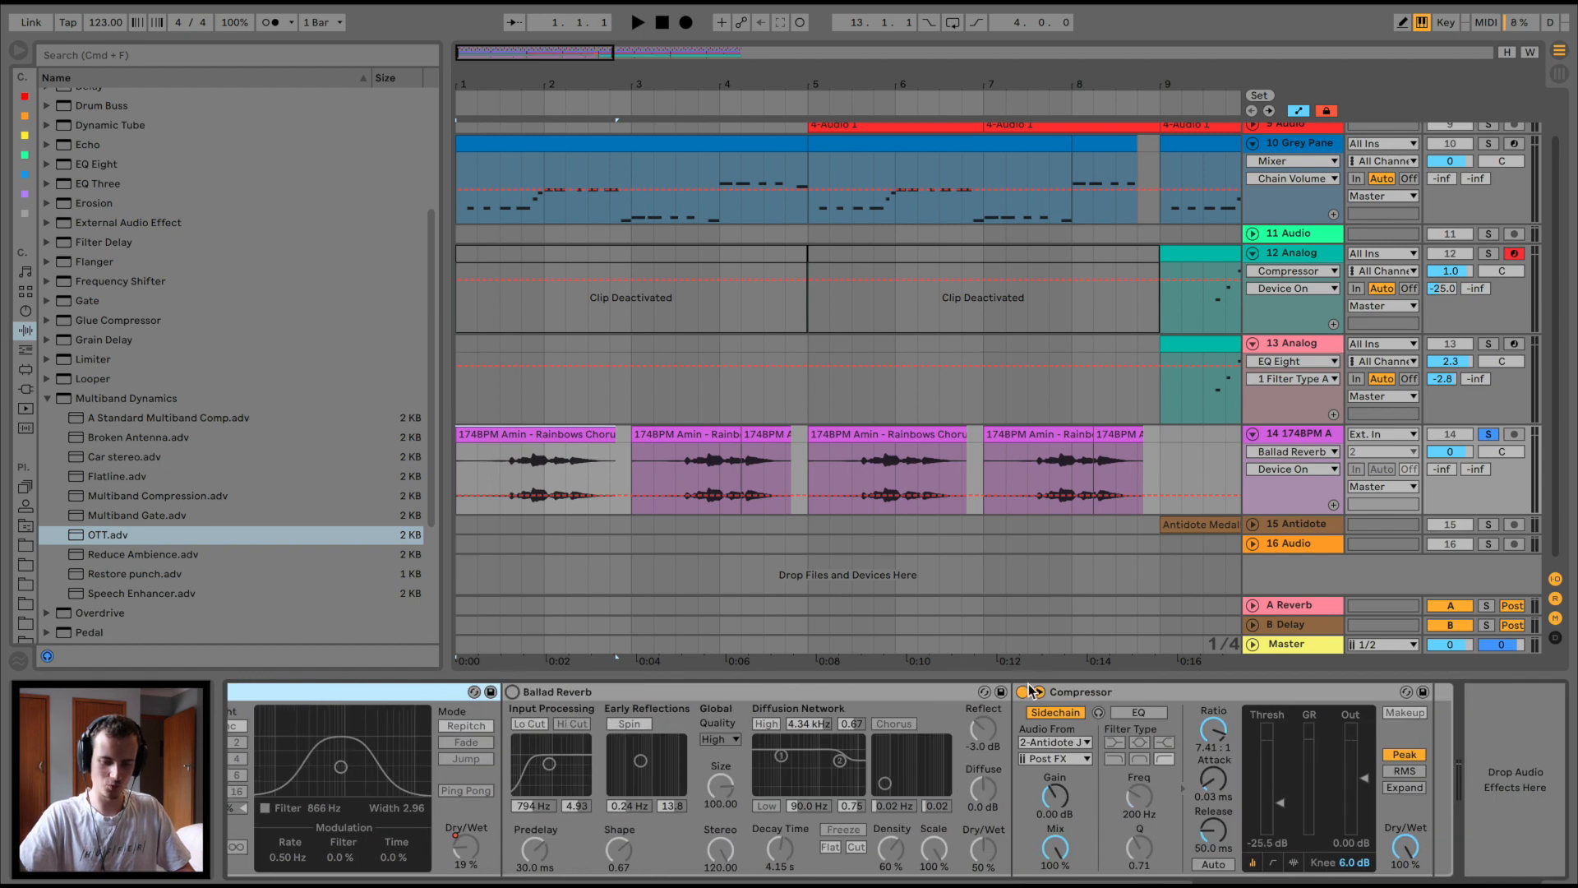
pyautogui.hscroll(-4, 769, 750)
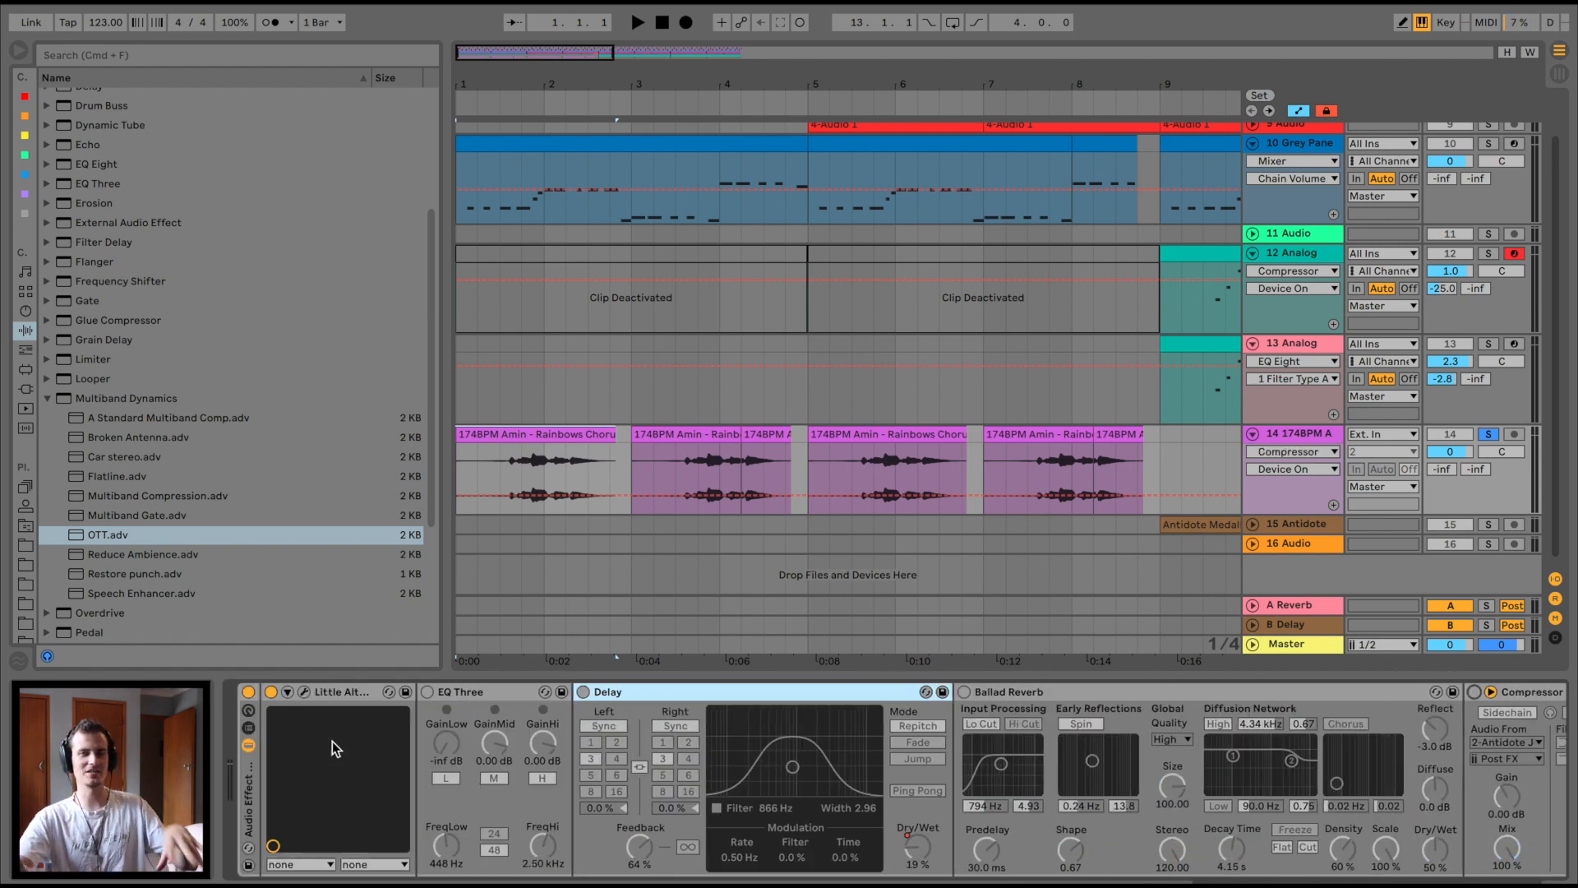
# - Open Little AlterBoy on the vocal track and reset its pitch and formant to 0.0
pyautogui.doubleClick(536, 435)
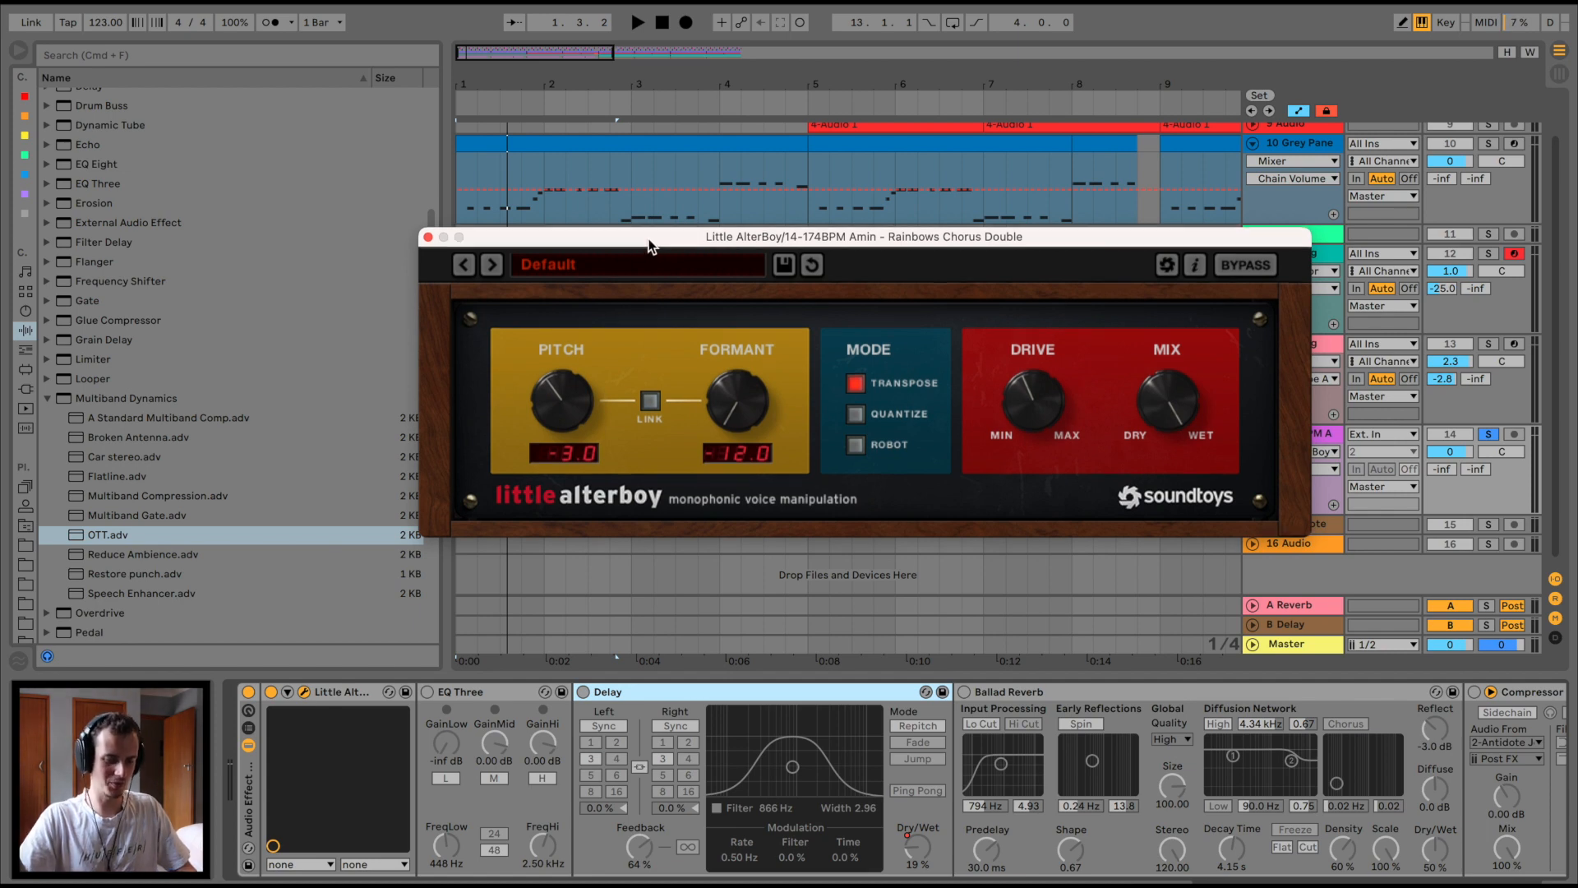
pyautogui.moveTo(649, 248); pyautogui.dragTo(822, 244)
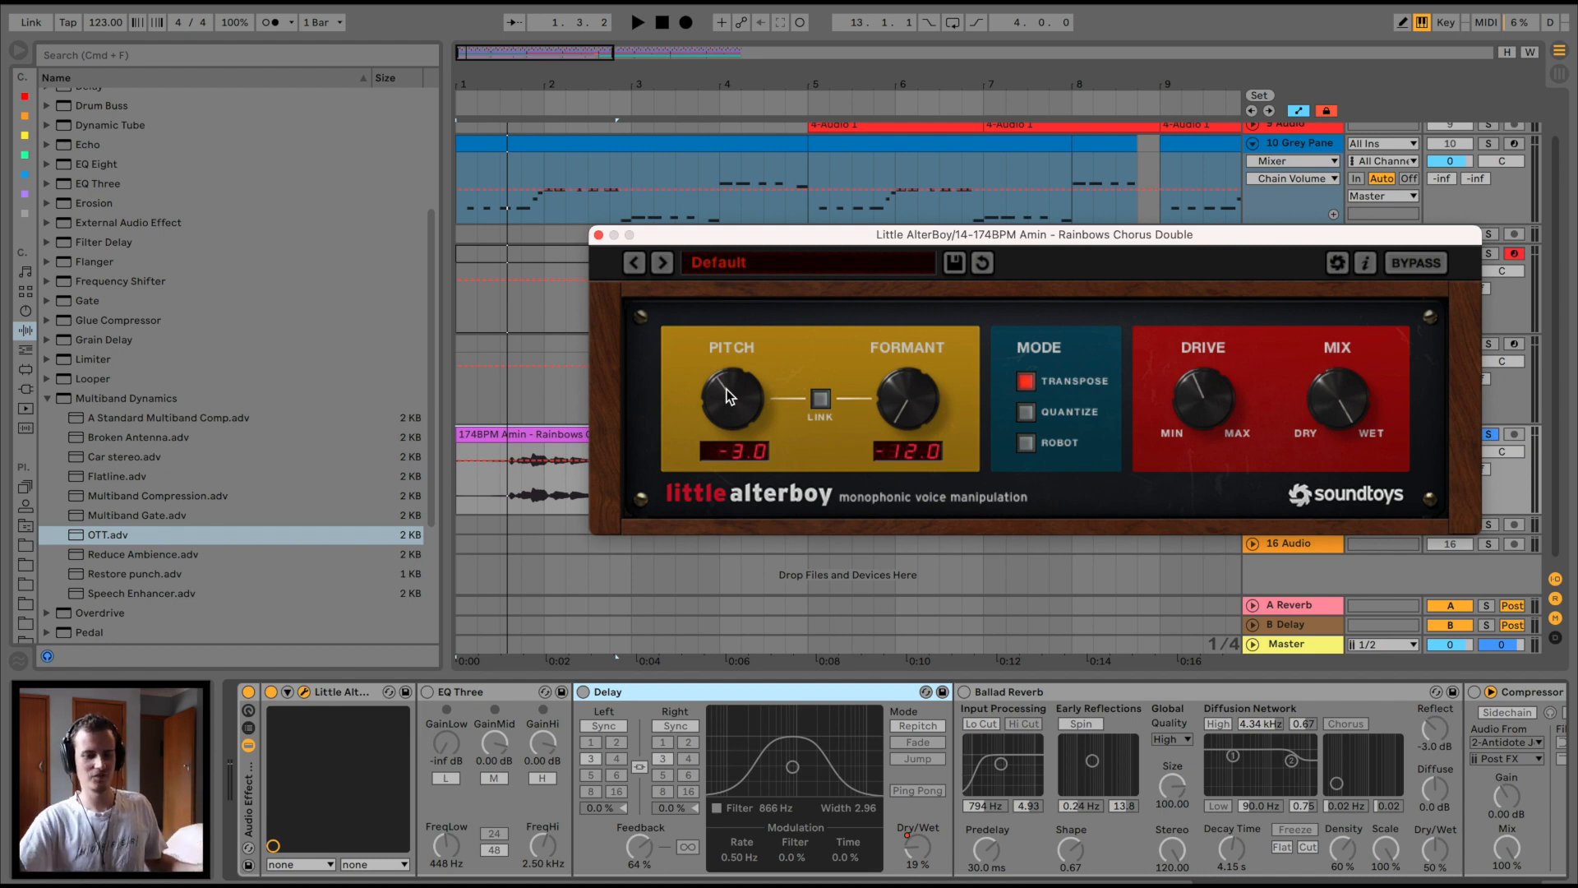
pyautogui.moveTo(743, 407); pyautogui.dragTo(747, 370)
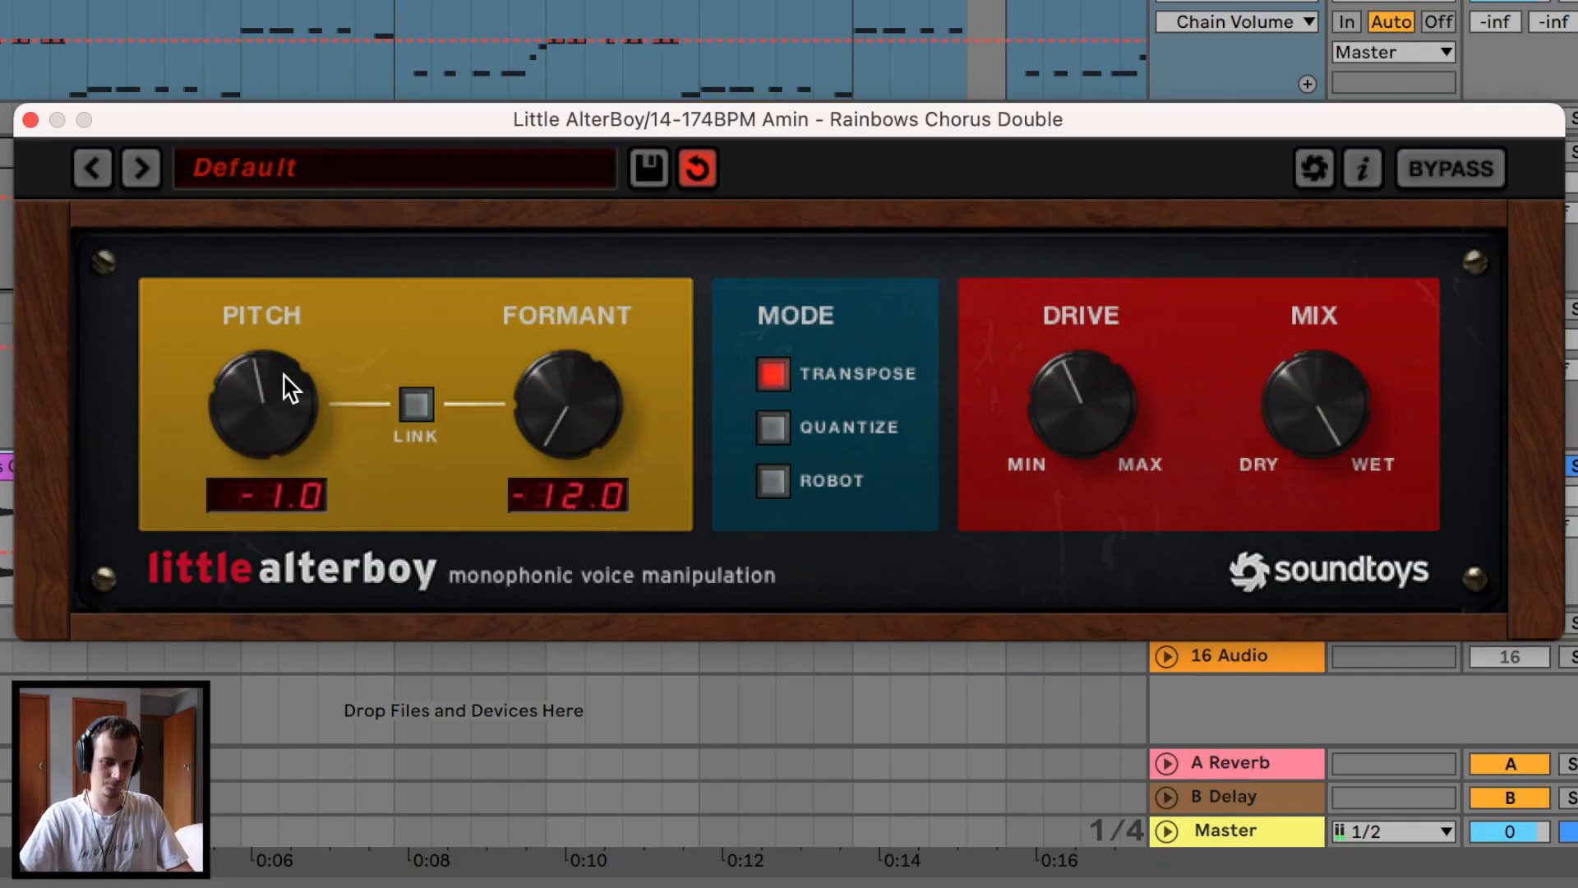
pyautogui.keyDown('alt'); pyautogui.click(541, 398); pyautogui.keyUp('alt')
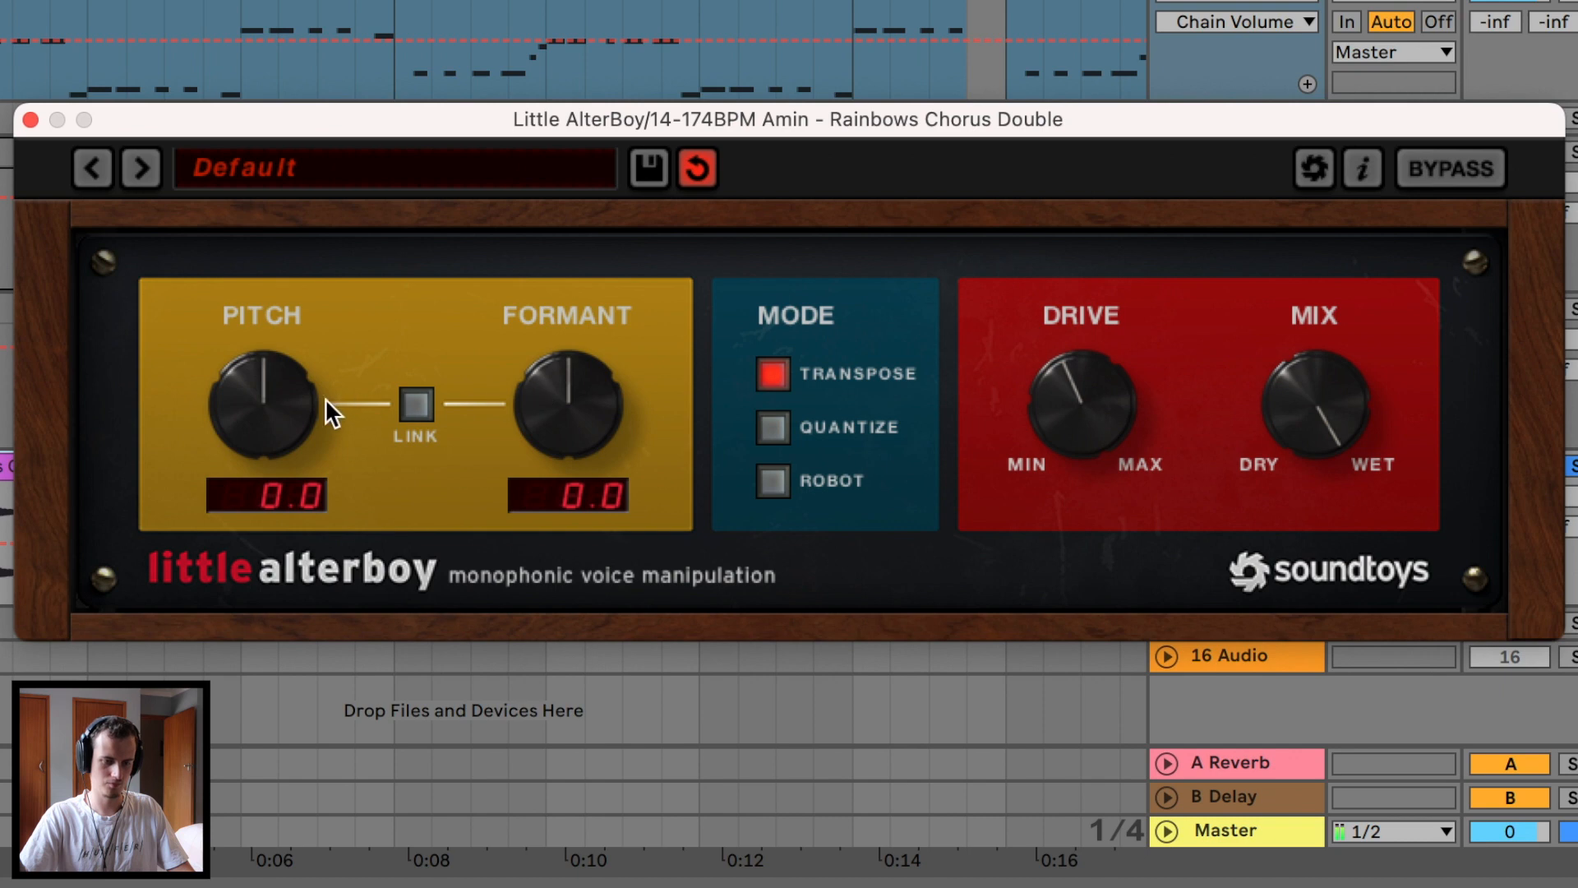
# - Set Little AlterBoy's pitch to -3.0 and its formant to -12.0, and close the plug-in window
pyautogui.moveTo(253, 390); pyautogui.dragTo(258, 454)
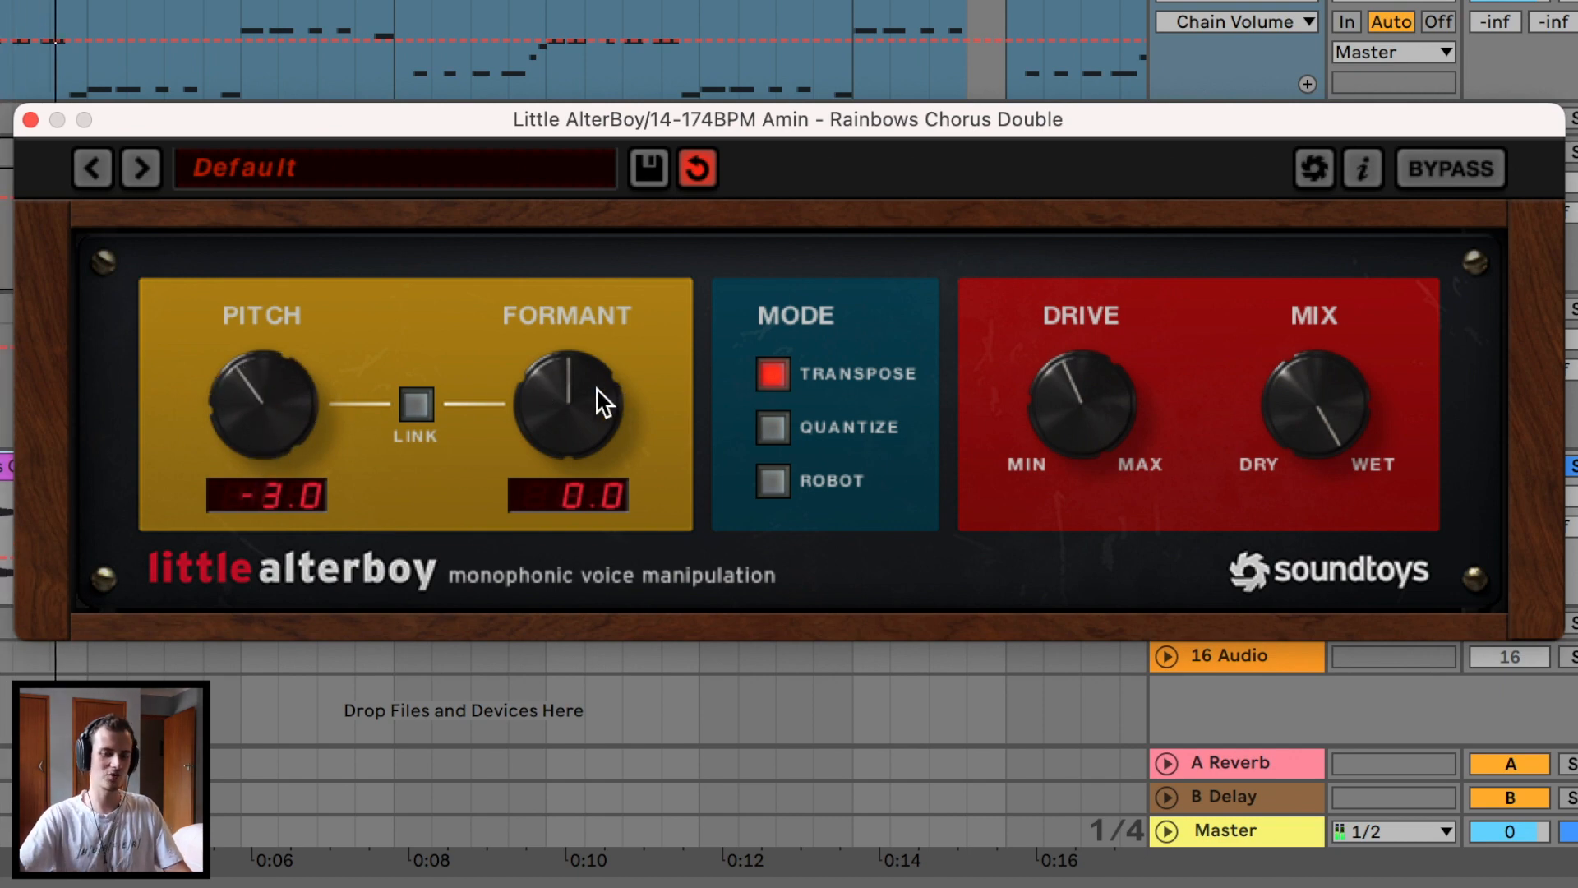
pyautogui.moveTo(599, 398); pyautogui.dragTo(534, 682)
pyautogui.moveTo(562, 415); pyautogui.dragTo(561, 567)
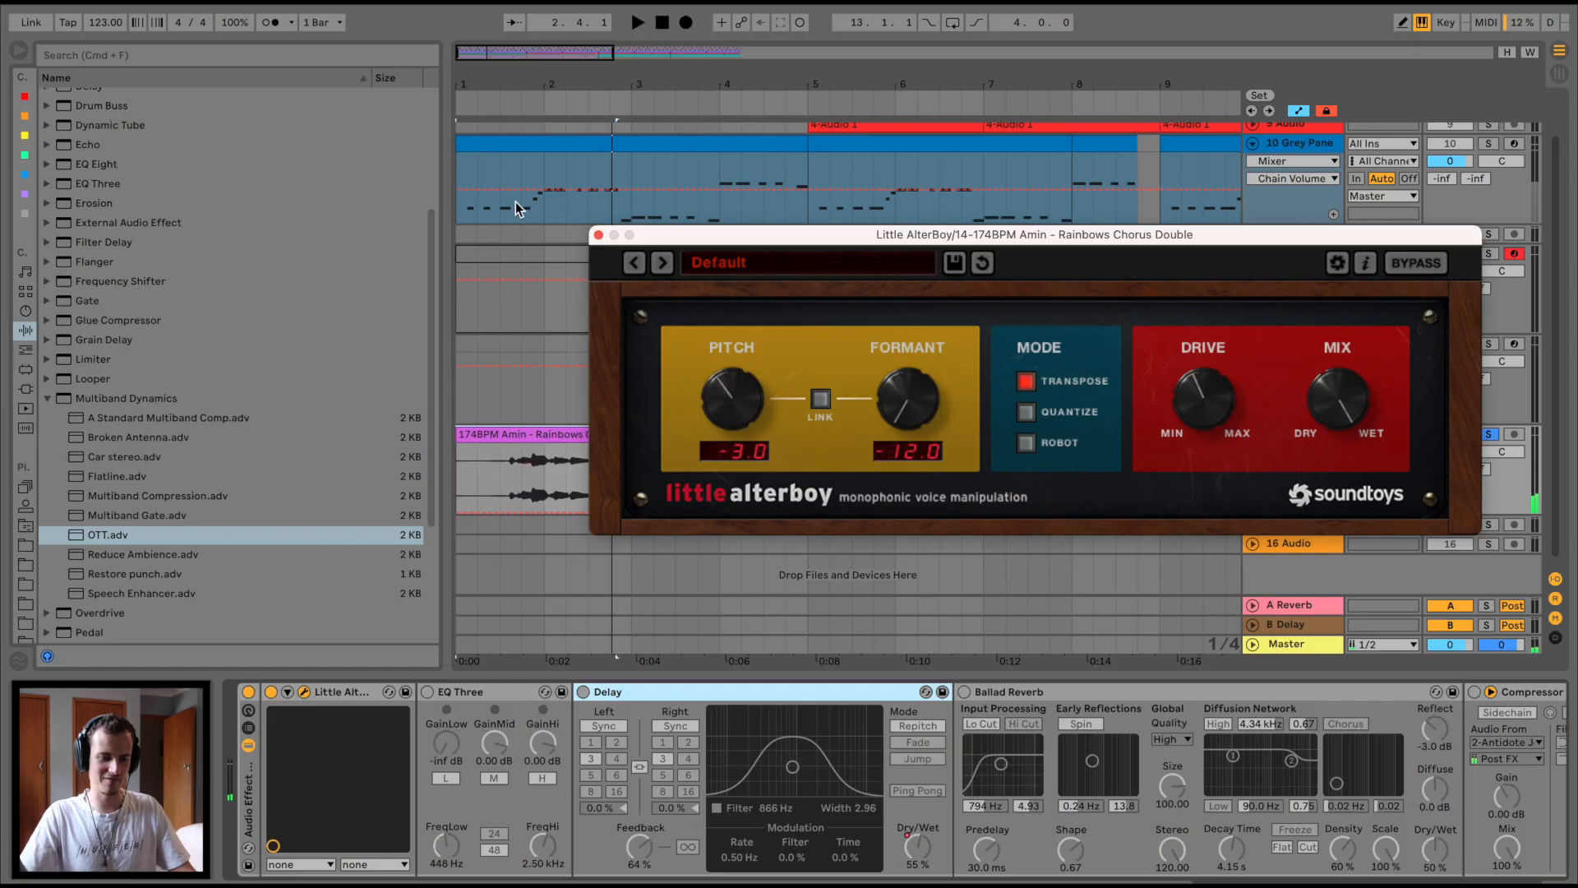
pyautogui.click(598, 234)
# - Switch on the vocal's EQ Three and Delay, and show the Delay's Dry/Wet automation on the track
pyautogui.click(429, 692)
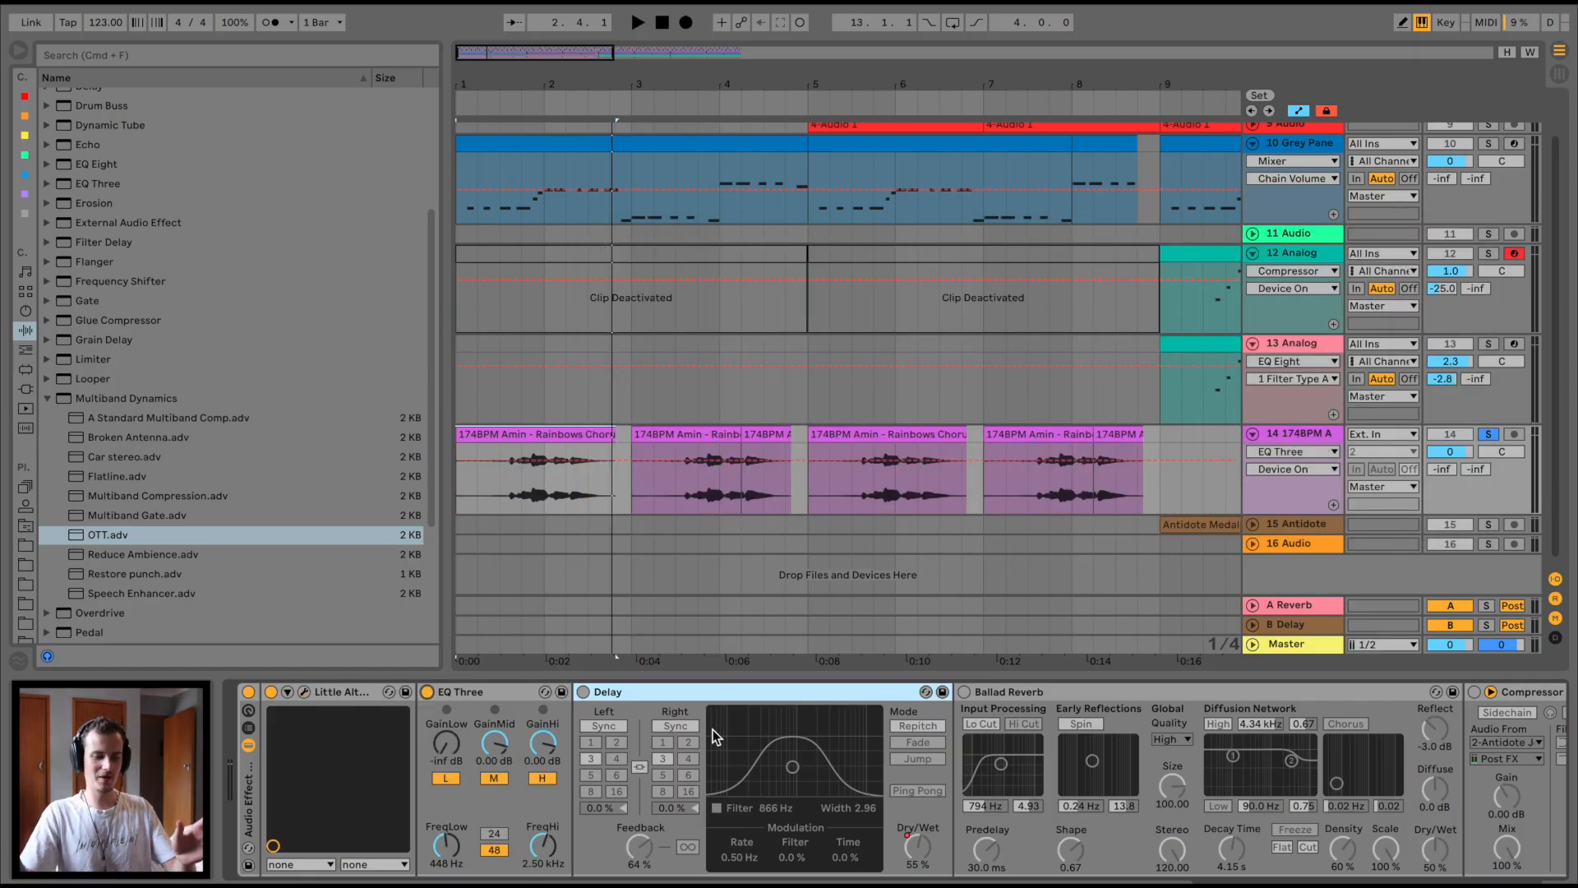
pyautogui.click(584, 692)
pyautogui.rightClick(936, 861)
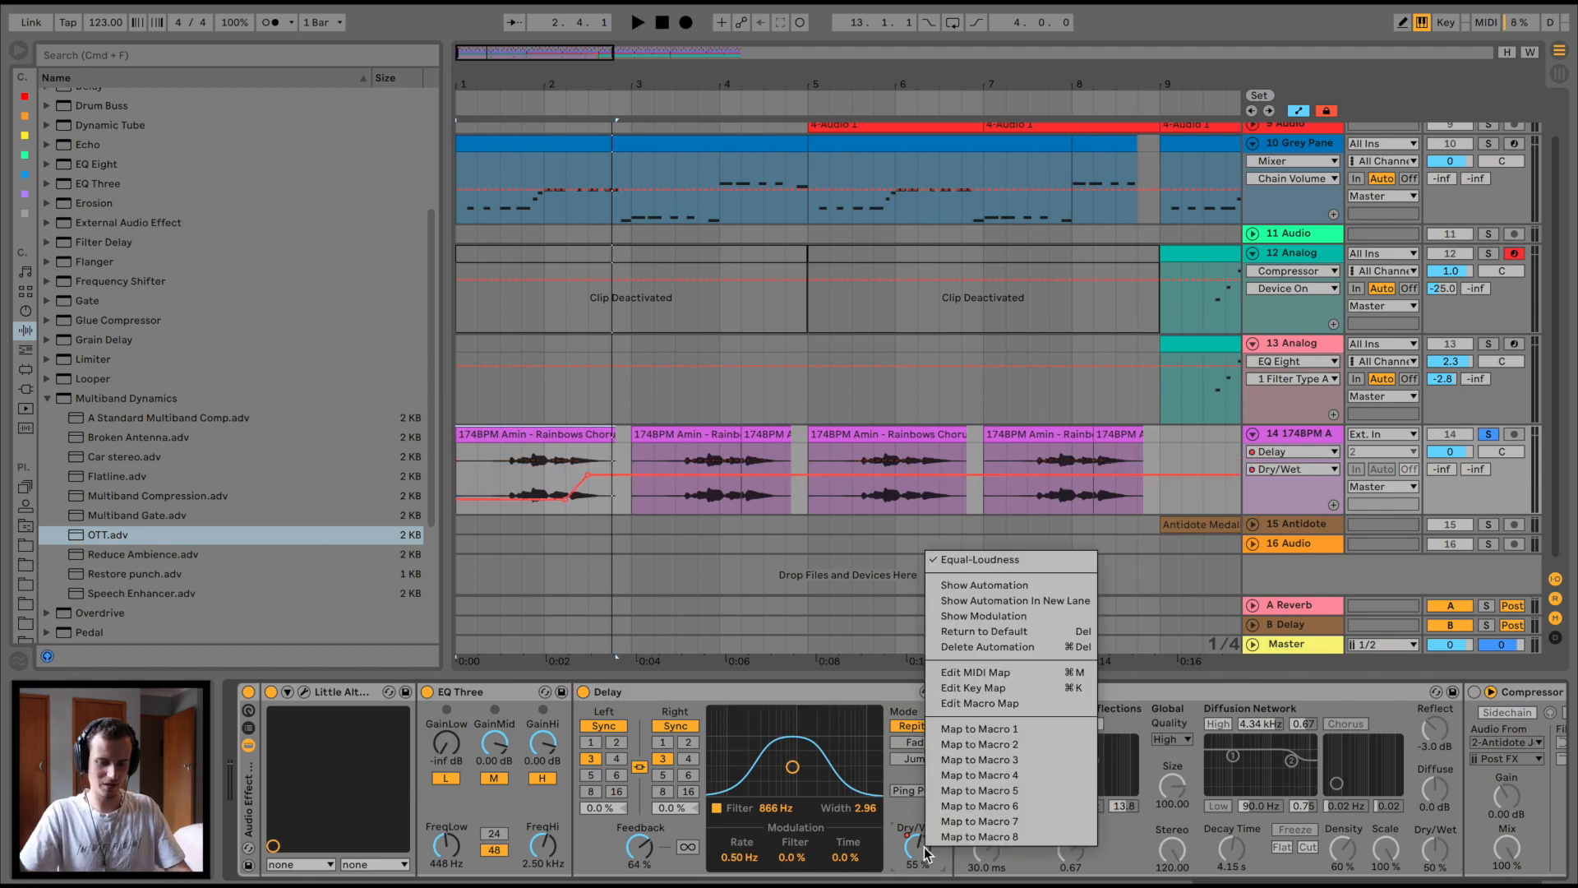
pyautogui.click(1032, 585)
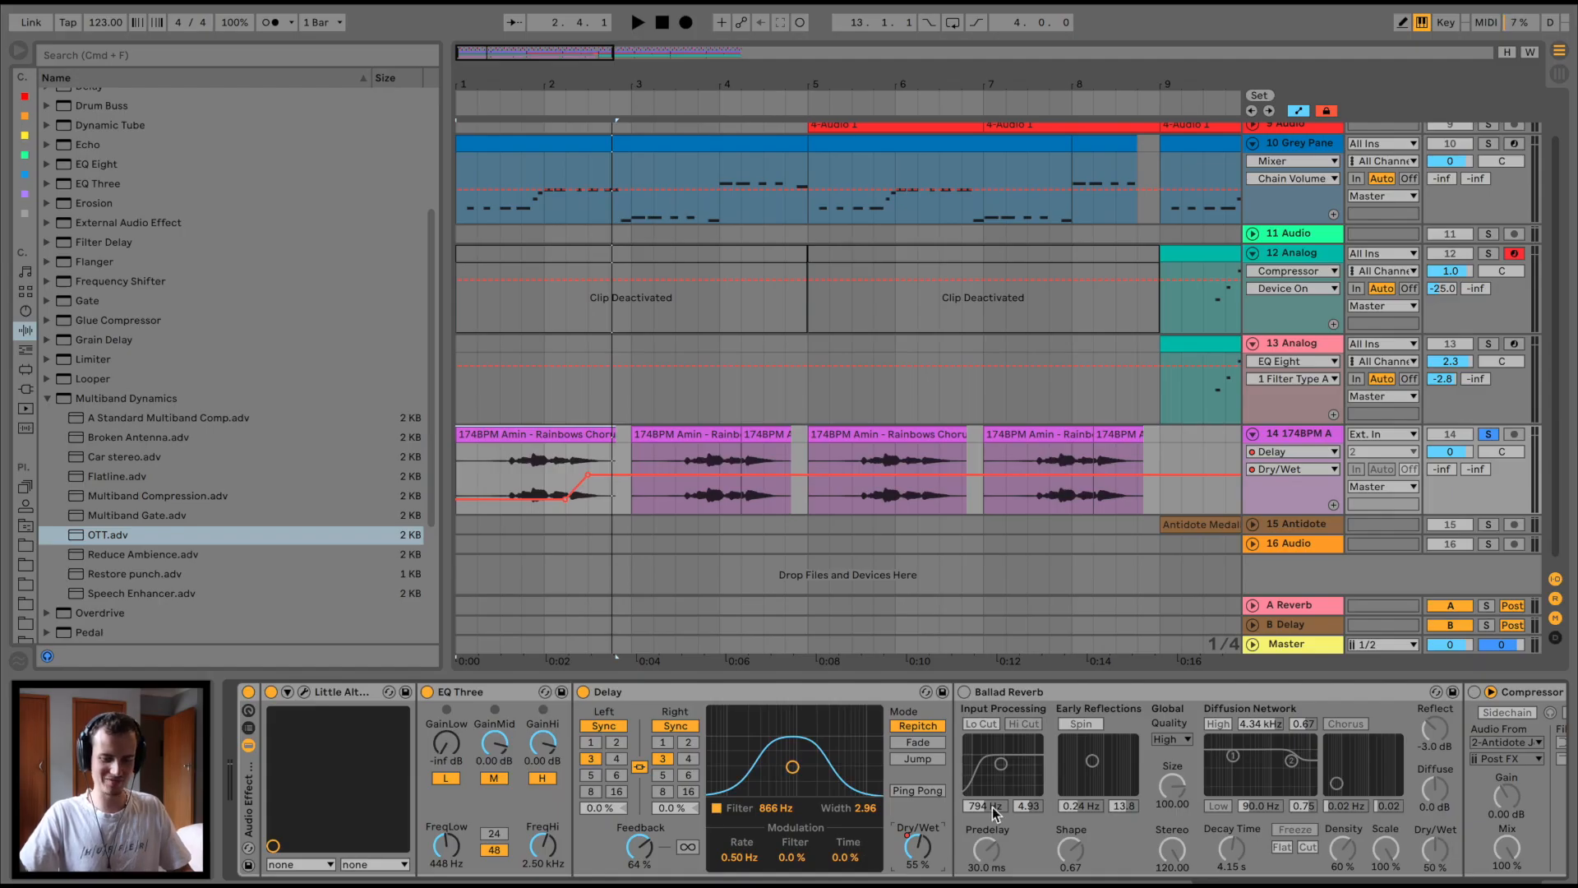
# - Switch on the Ballad Reverb and sidechained Compressor, and play the vocal soloed from bar 1 with all effects
pyautogui.moveTo(993, 808); pyautogui.dragTo(700, 806)
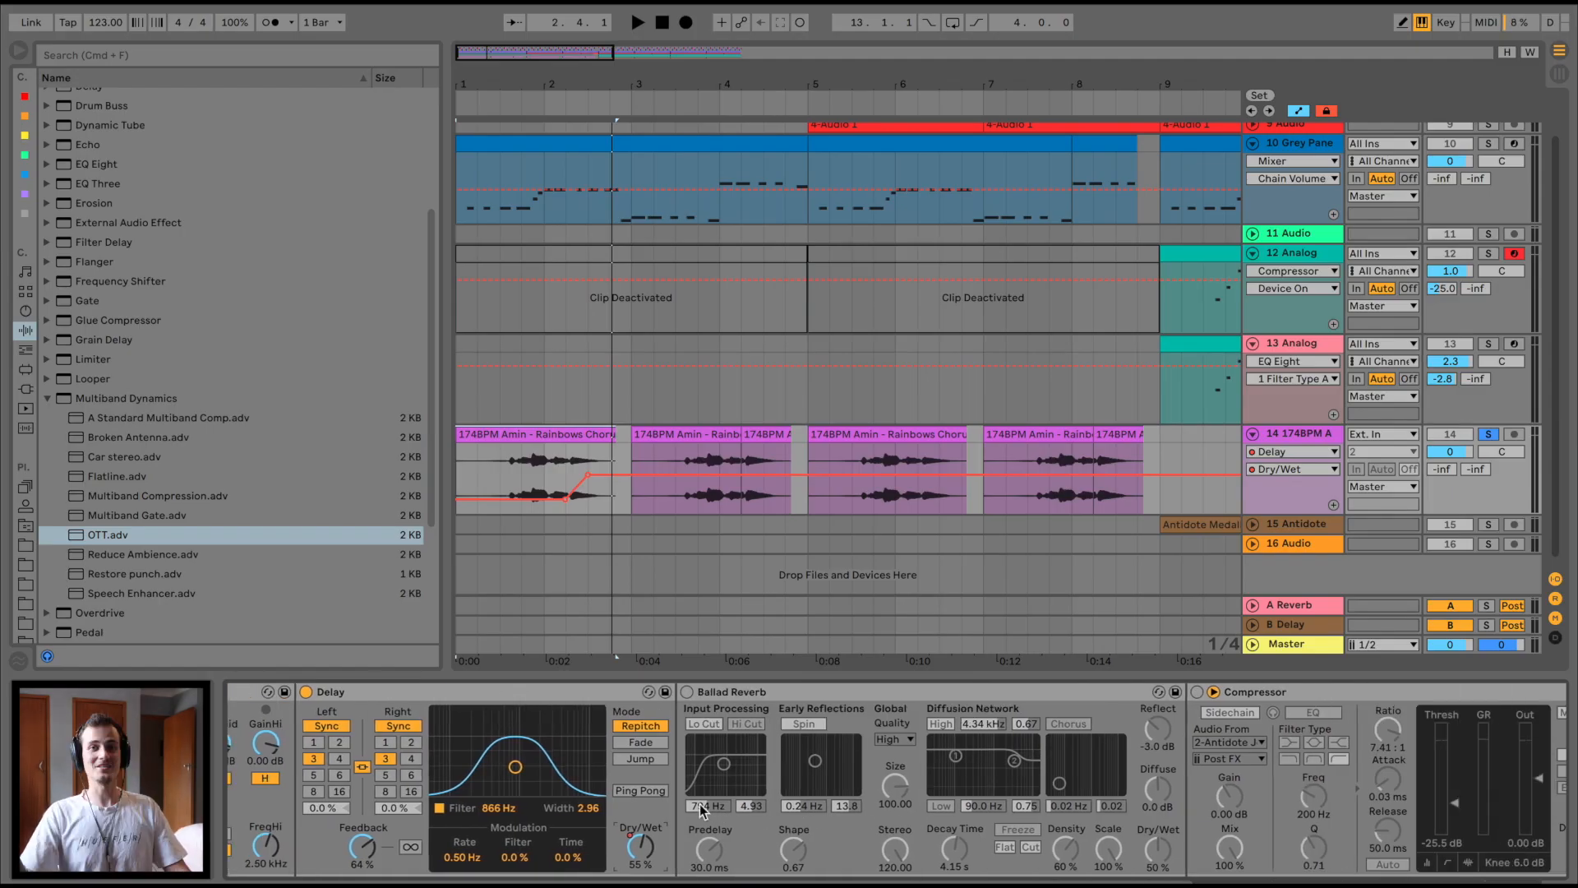
pyautogui.click(685, 693)
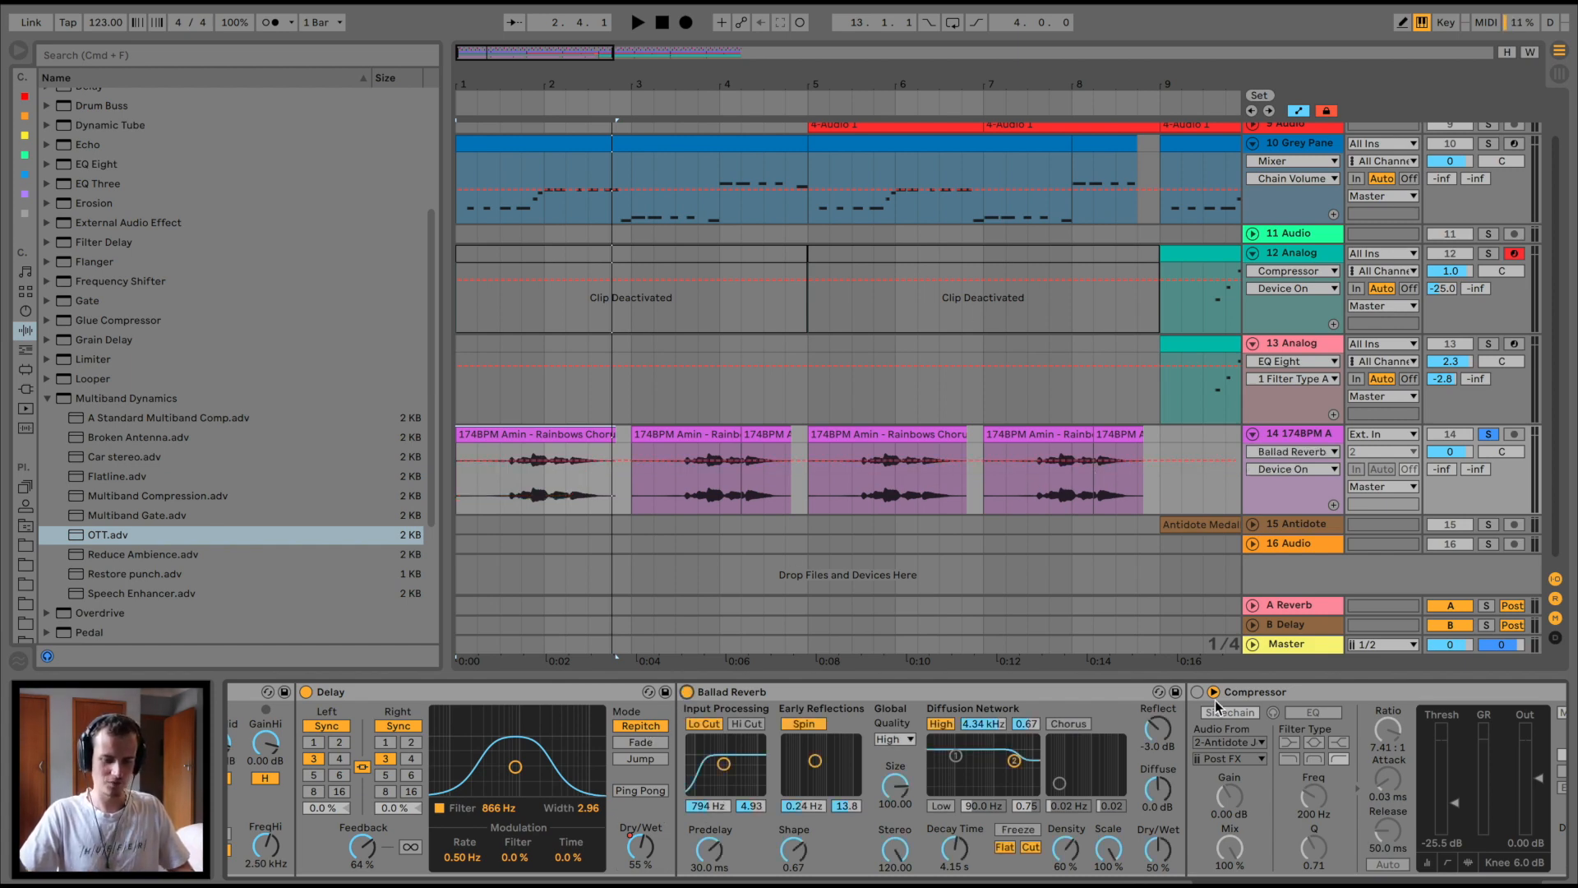
pyautogui.click(1198, 692)
pyautogui.press('space')
pyautogui.scroll(1, 522, 455)
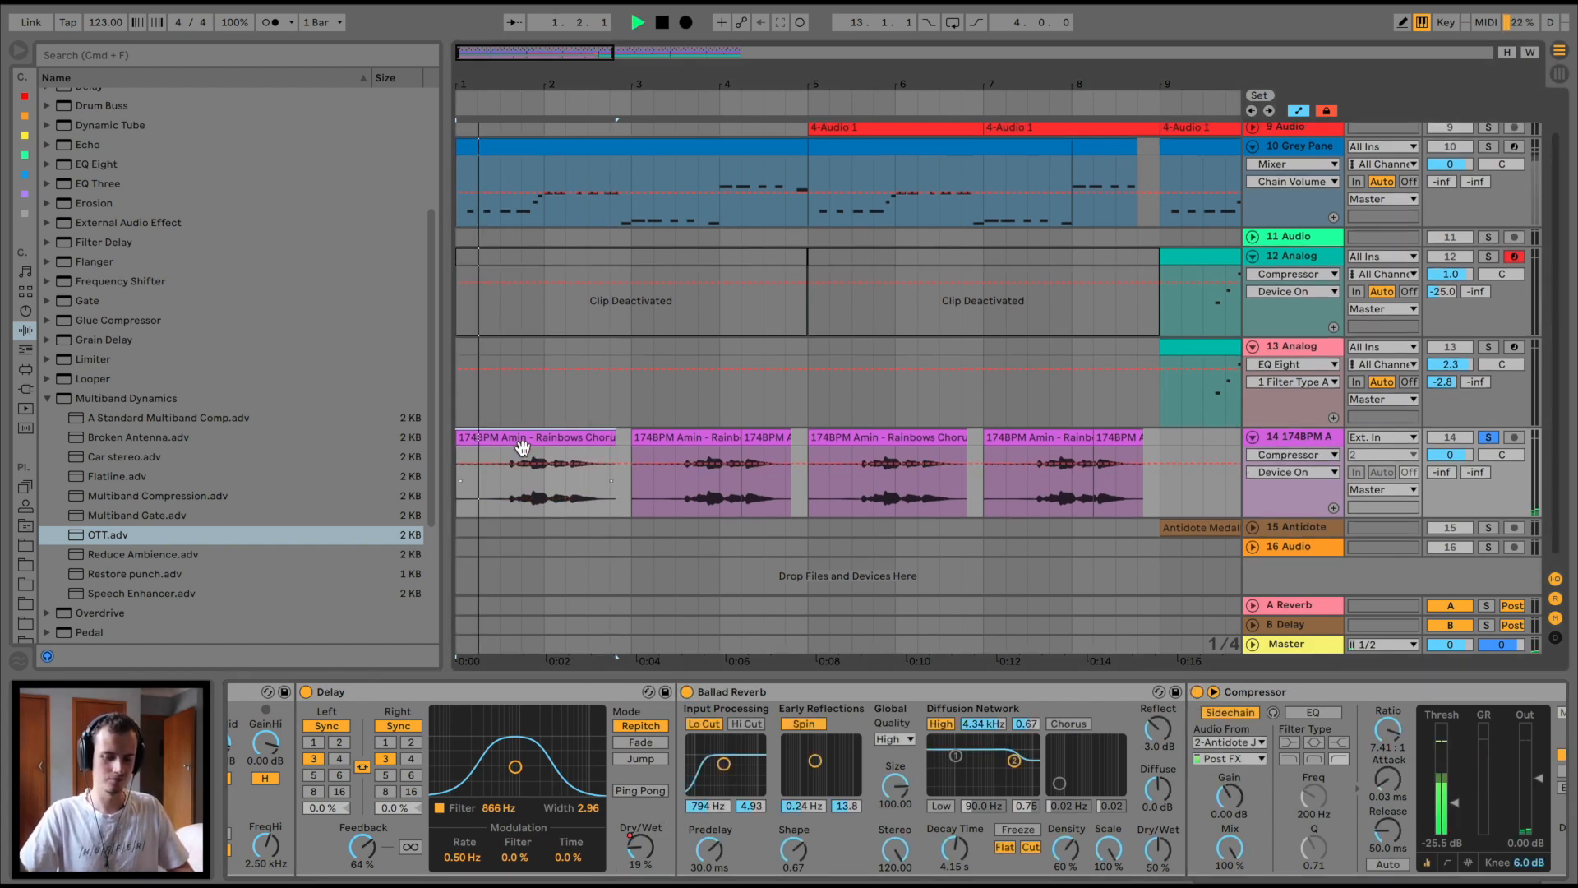
# - Unsolo the vocal track, play it in the full mix from bar 1 and raise its volume to 1.9 dB
pyautogui.hscroll(3, 933, 734)
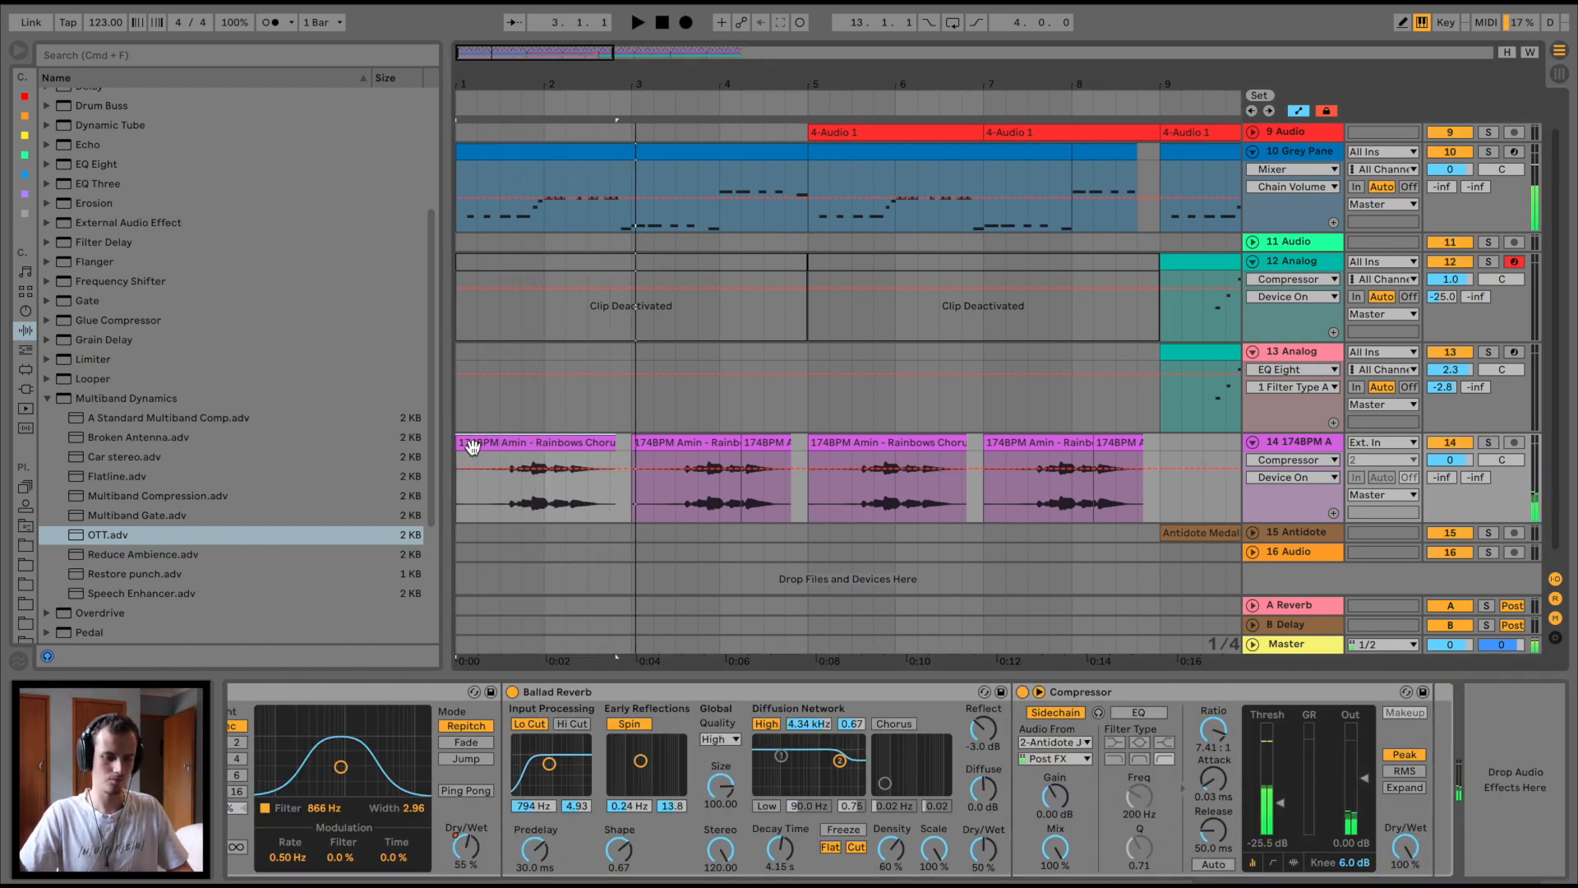
pyautogui.press('space')
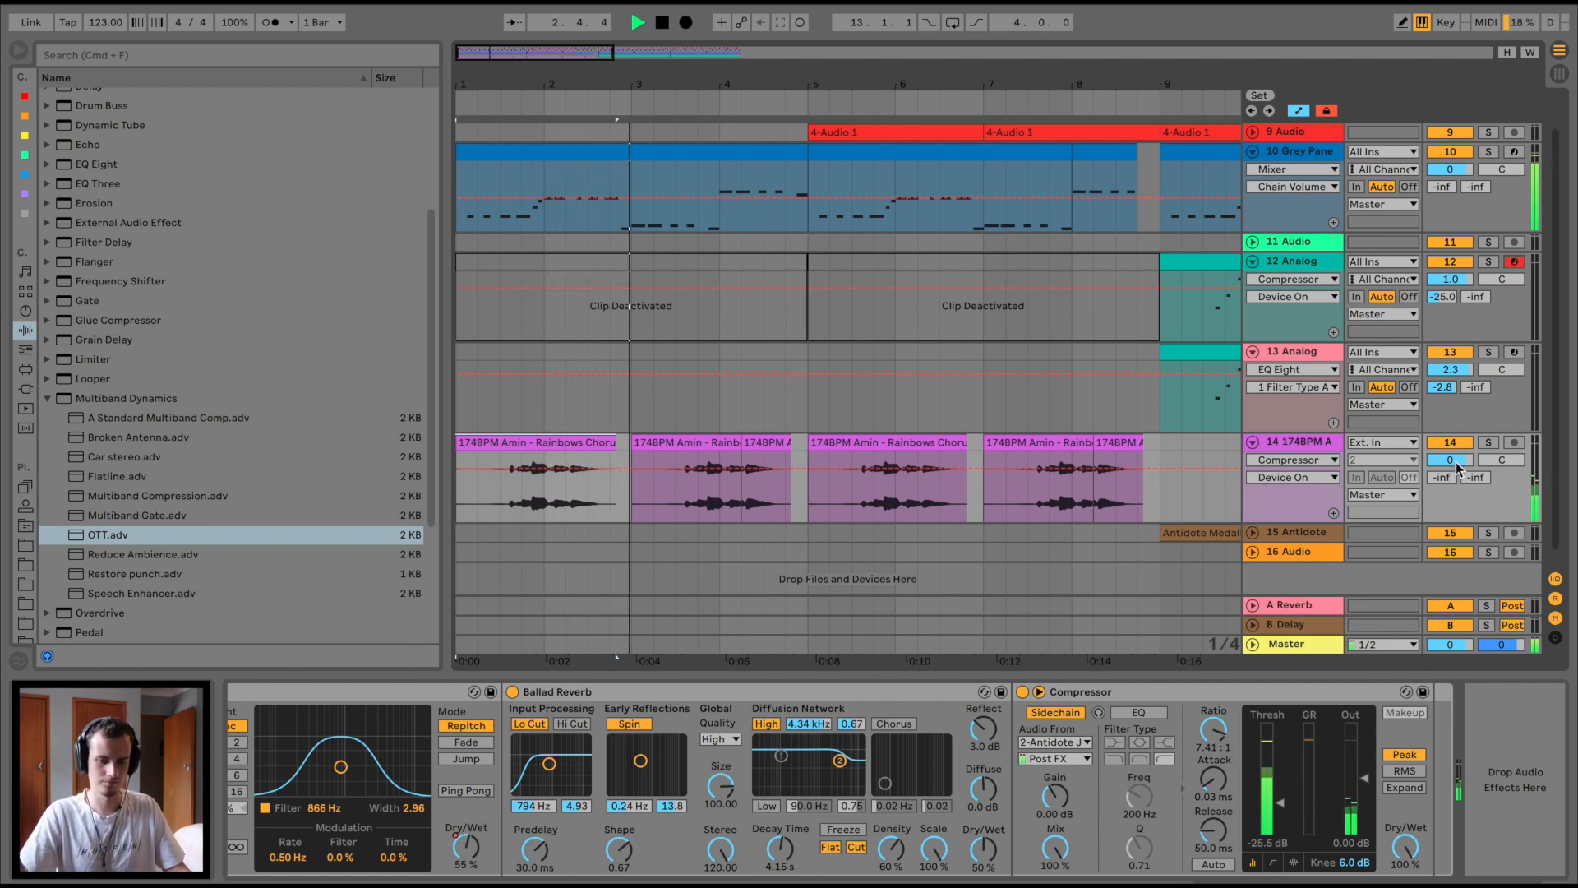
pyautogui.moveTo(1455, 465); pyautogui.dragTo(1456, 461)
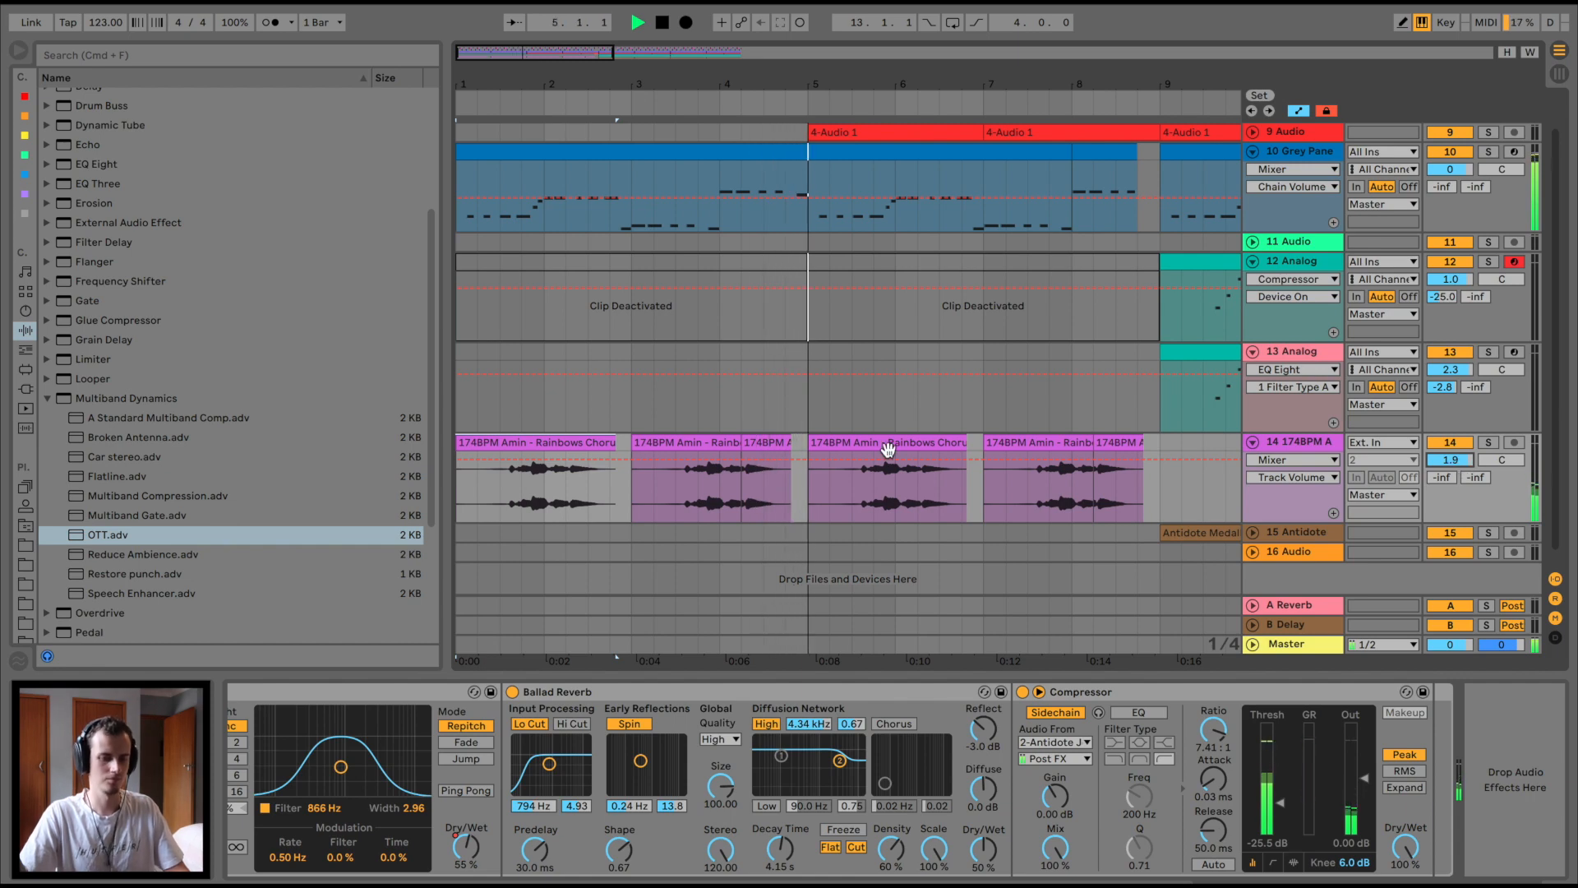
# - Listen to the full arrangement through to its end at bar 17, stop playback and place the insertion point just after the Grey Panel clips
pyautogui.hscroll(2, 888, 451)
pyautogui.moveTo(882, 81); pyautogui.dragTo(882, 40)
pyautogui.moveTo(611, 81); pyautogui.dragTo(584, 81)
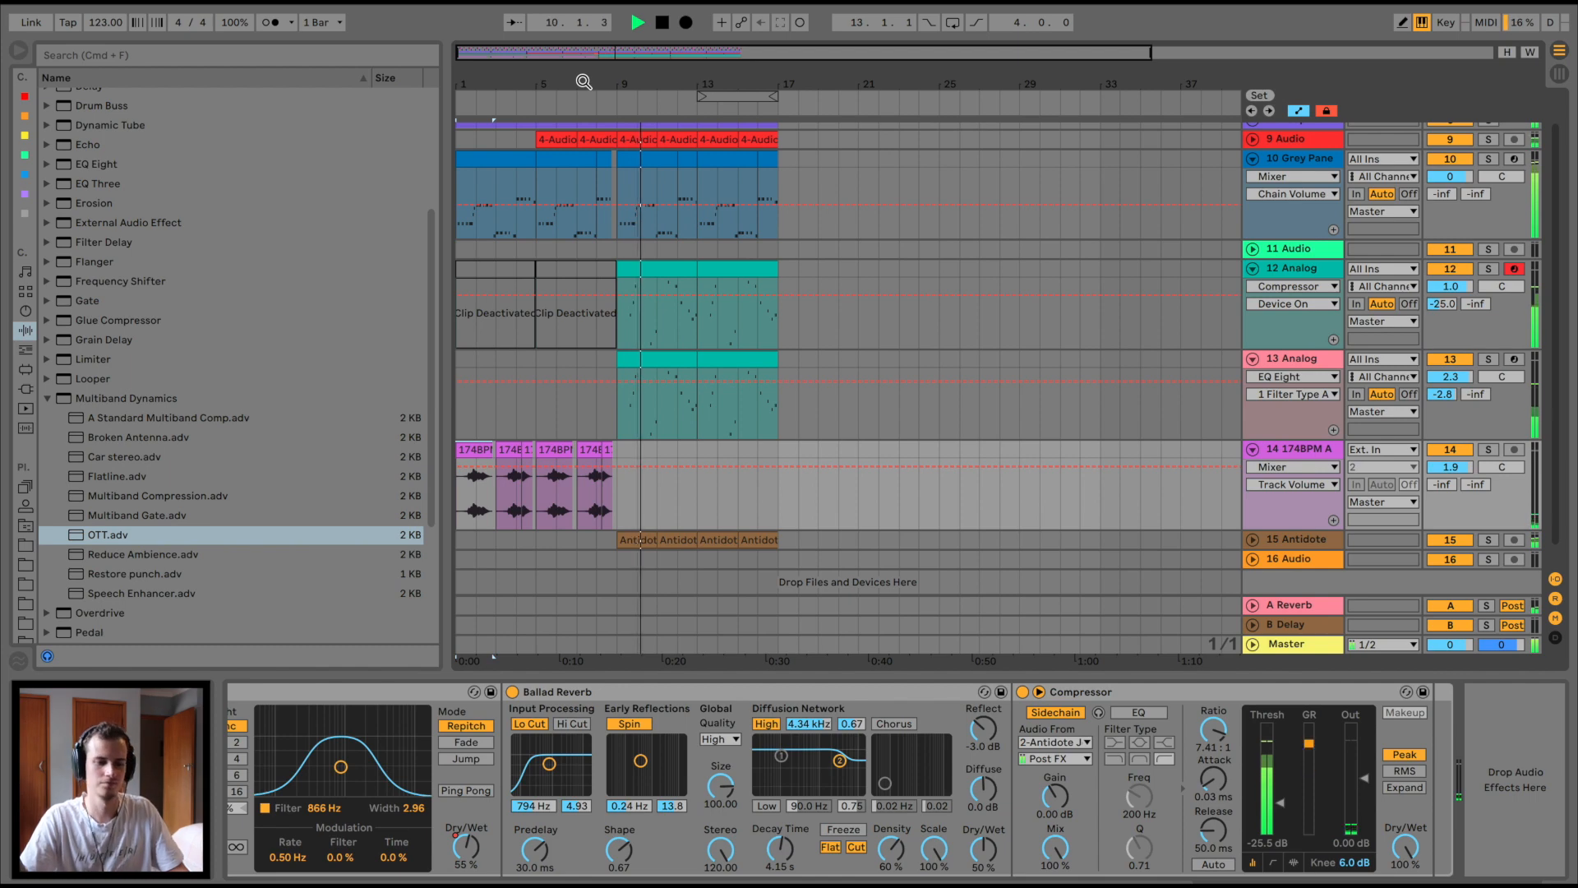
pyautogui.moveTo(584, 81); pyautogui.dragTo(584, 123)
pyautogui.moveTo(716, 392); pyautogui.dragTo(756, 273)
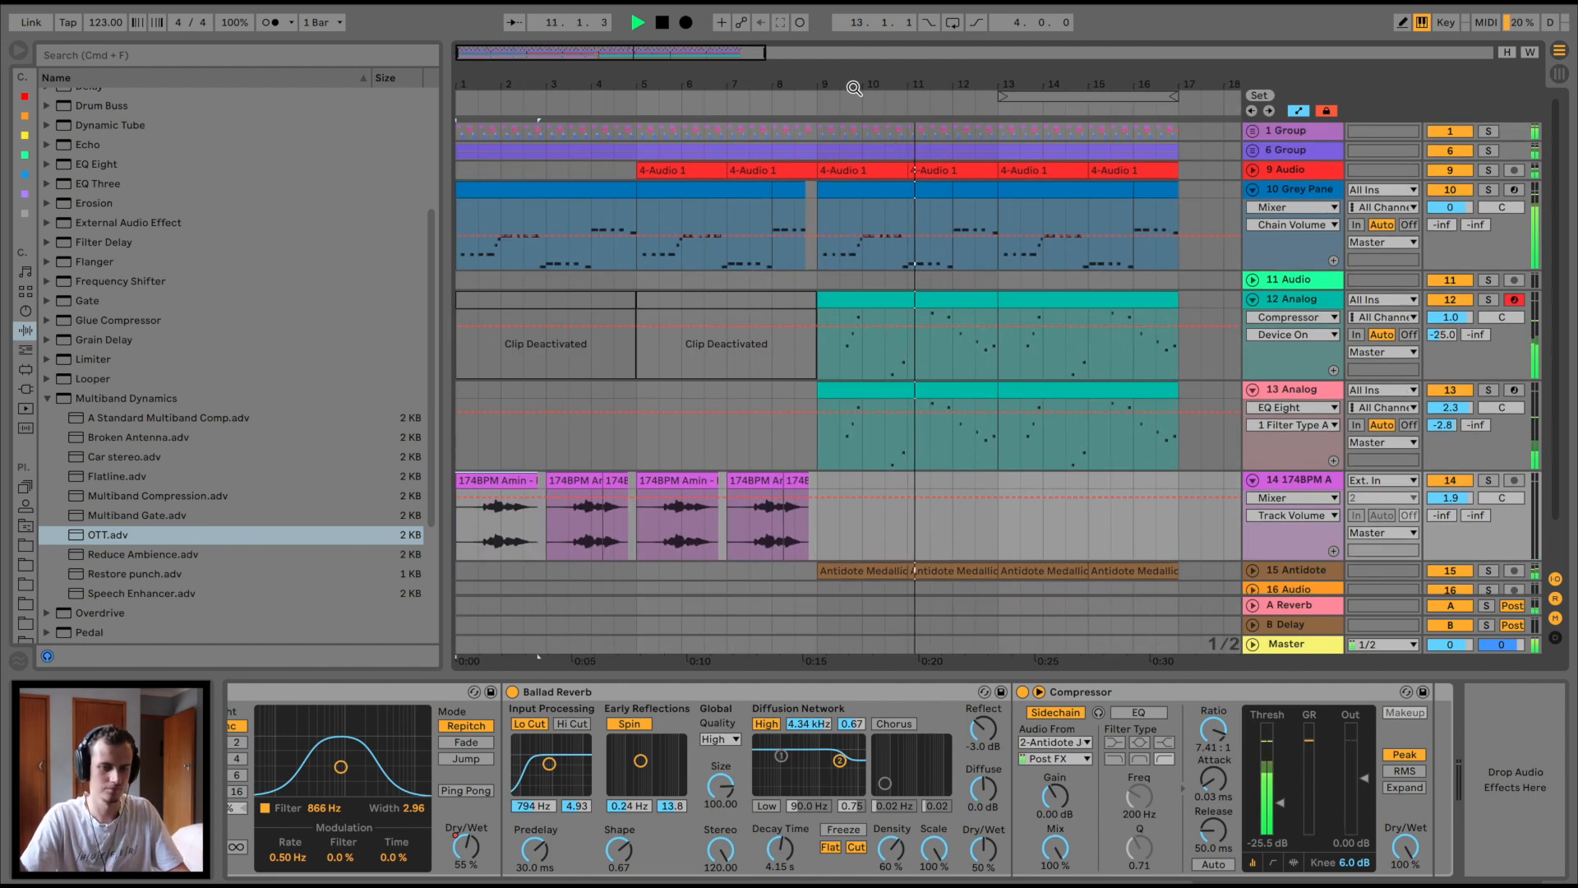
pyautogui.moveTo(852, 88); pyautogui.dragTo(742, 87)
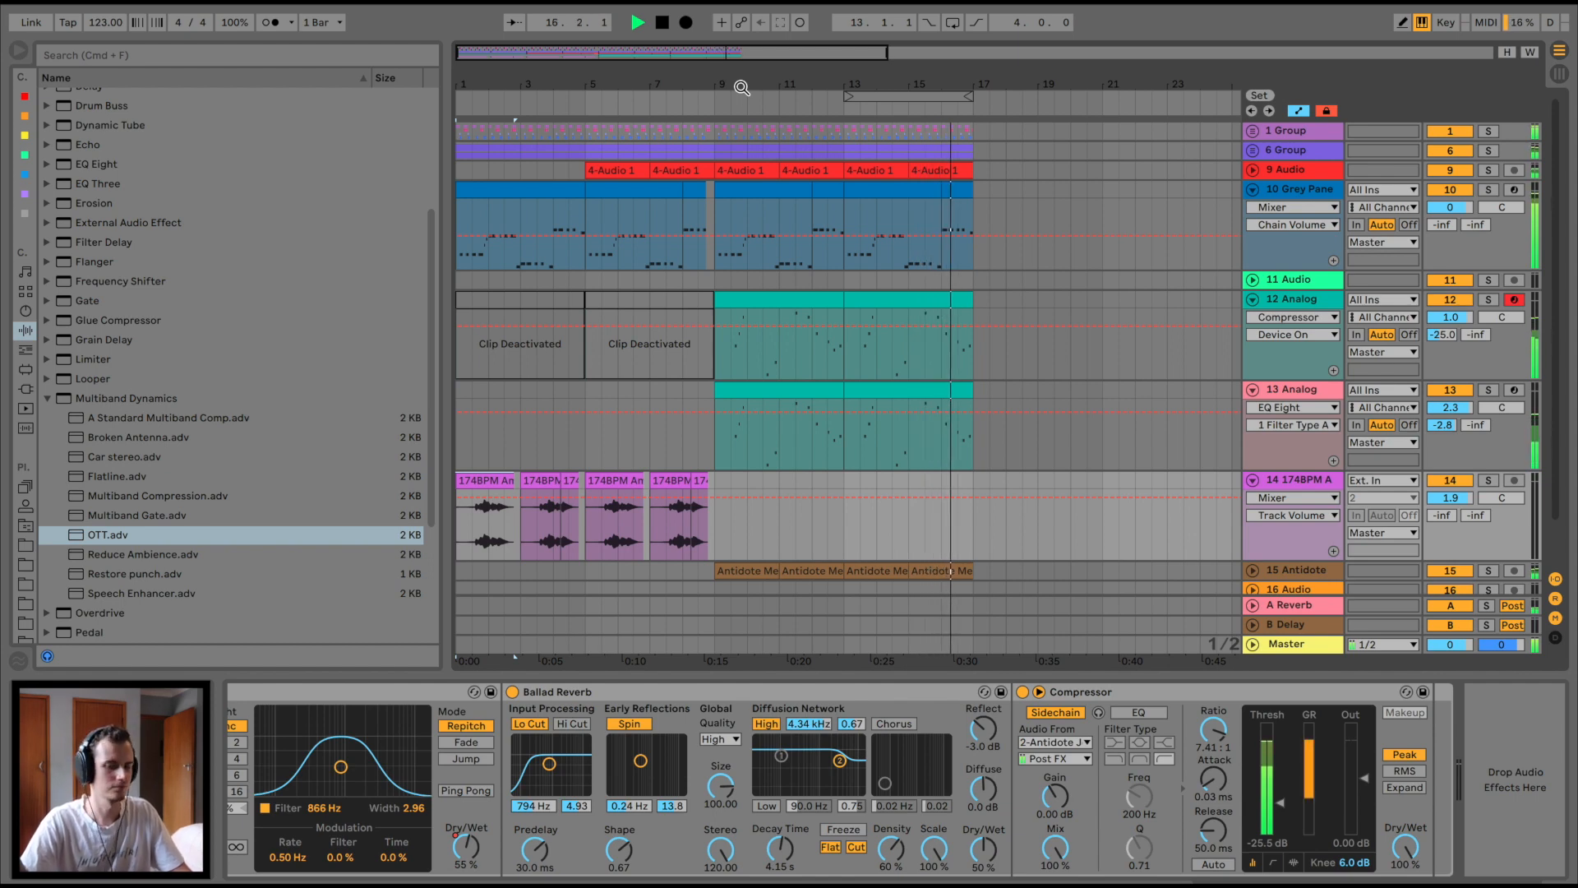
pyautogui.press('space')
pyautogui.click(1062, 210)
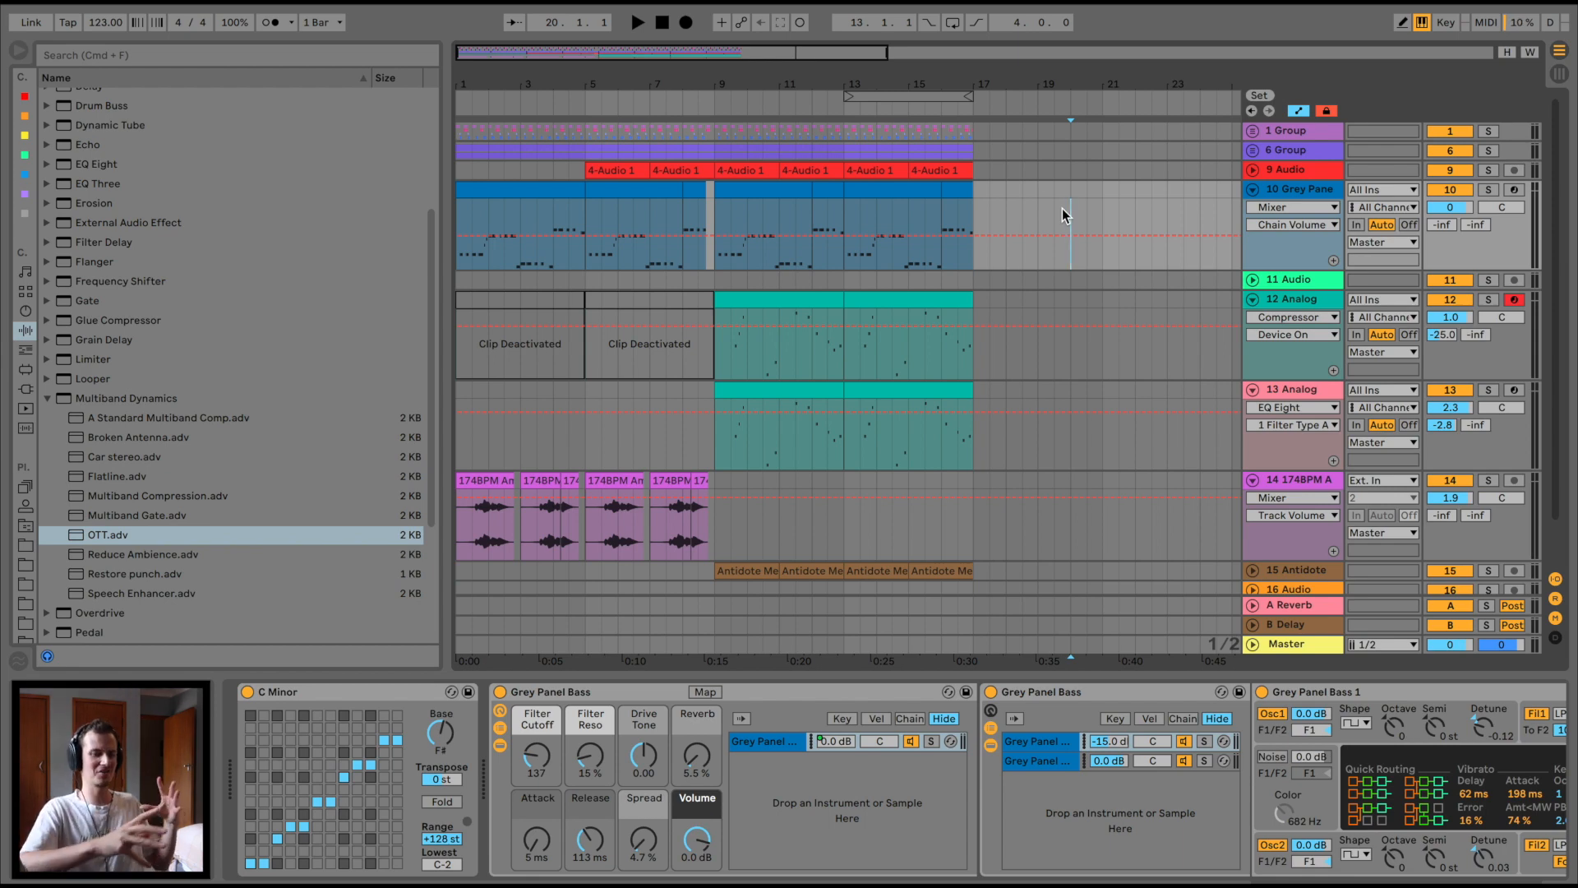
pyautogui.click(989, 191)
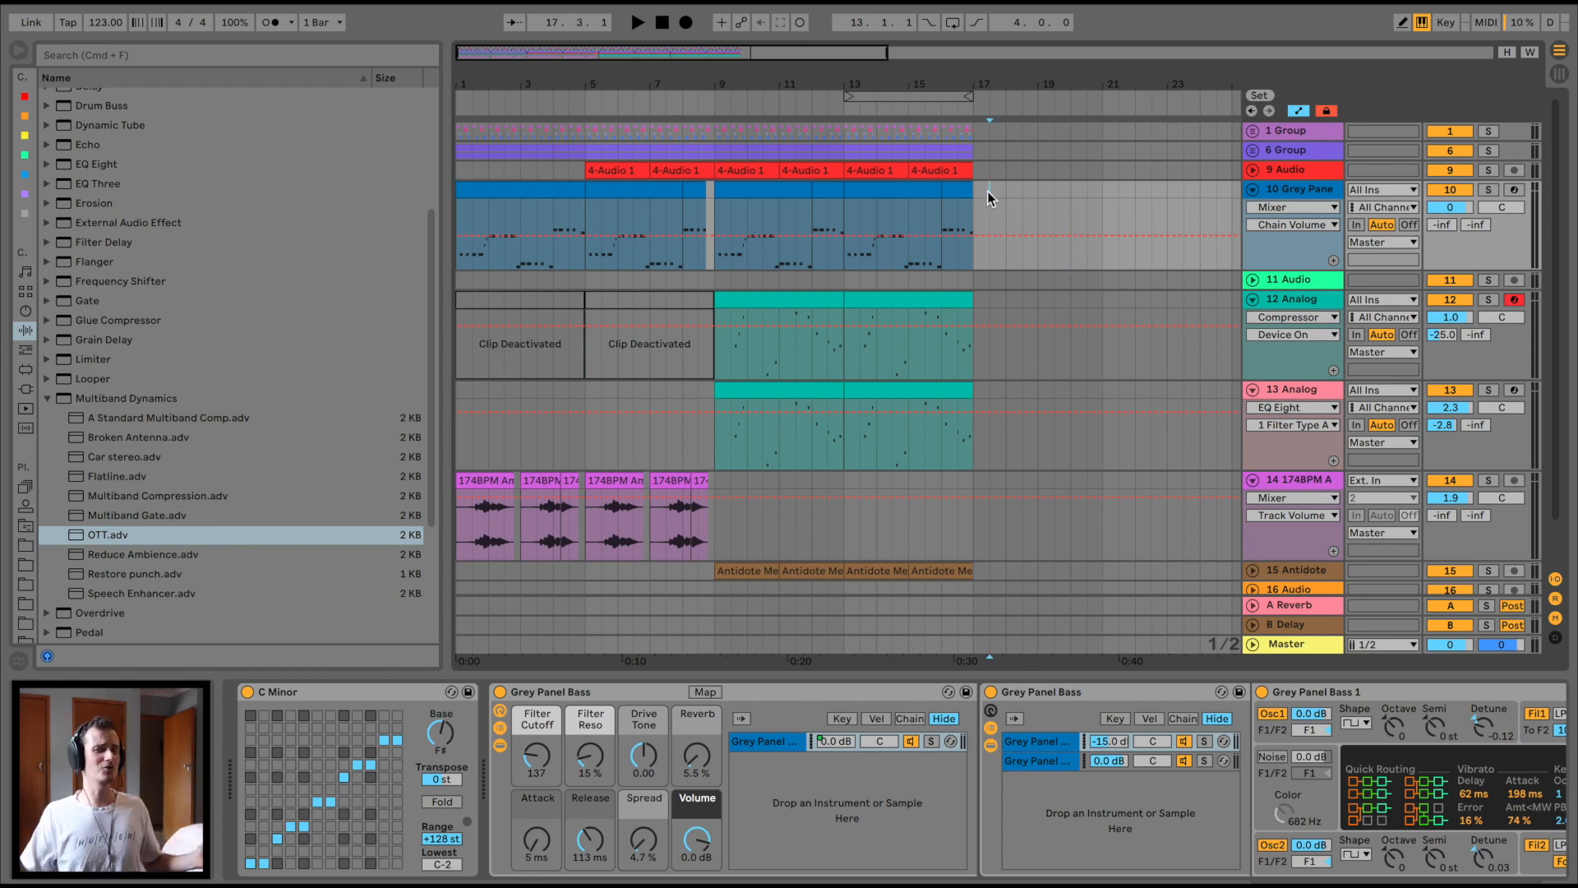